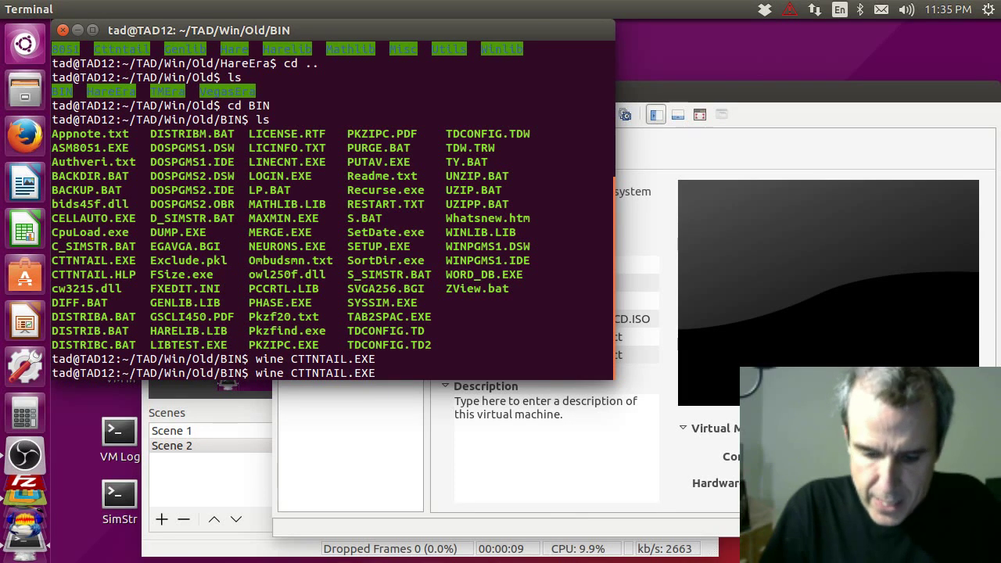
- Launch CTTNTAIL.EXE through wine, then create a new surface file
key("Return")
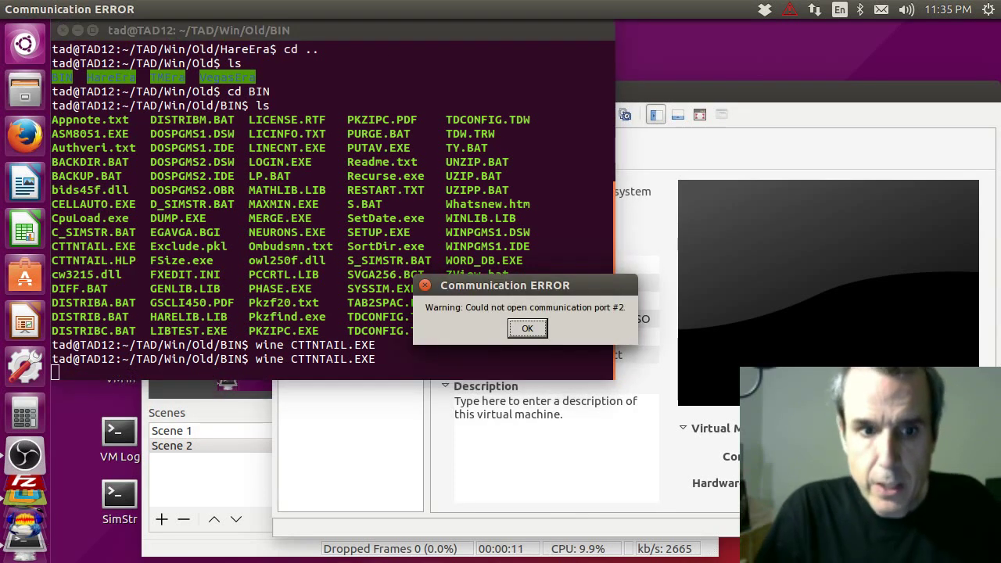
left_click(527, 328)
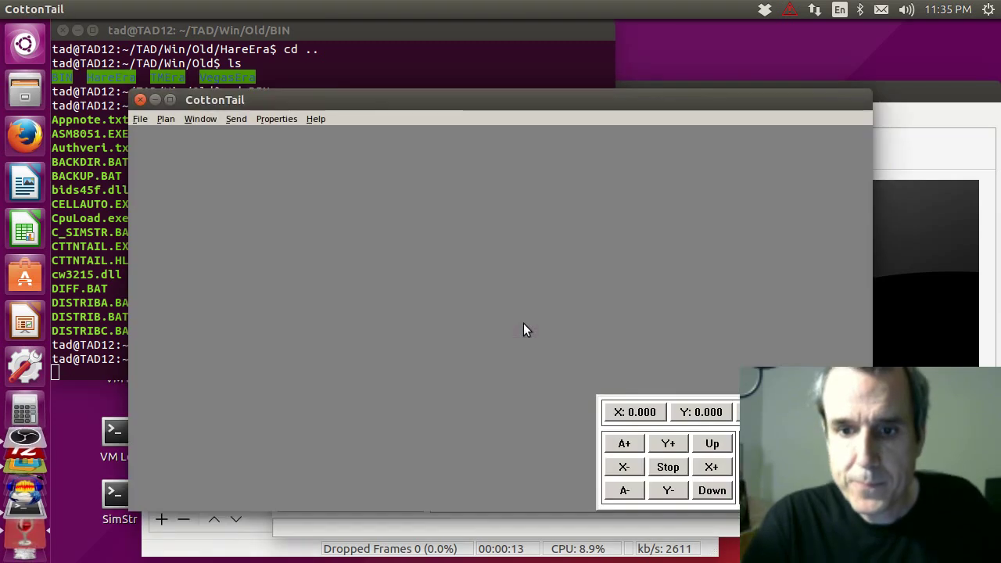
left_click(140, 119)
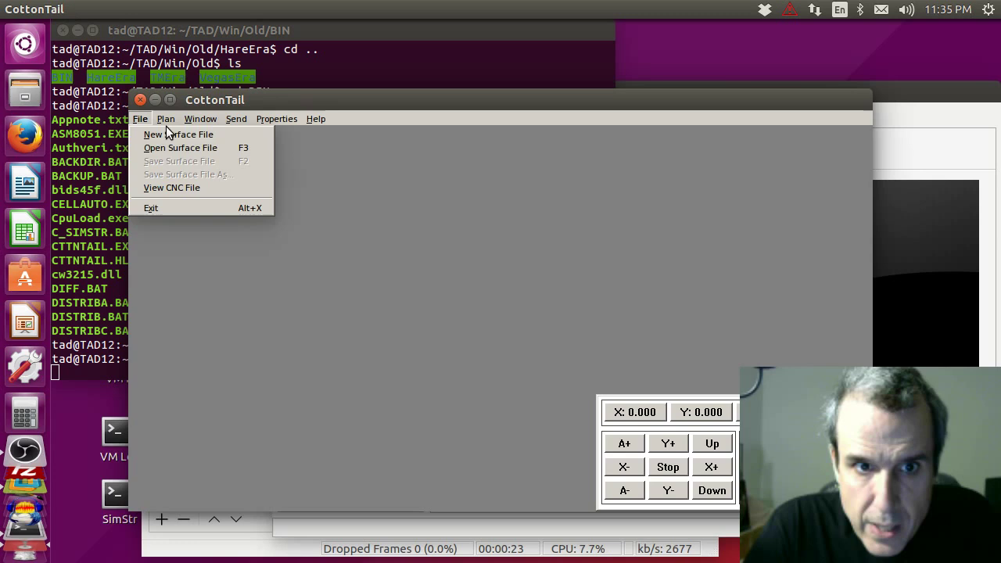
left_click(168, 134)
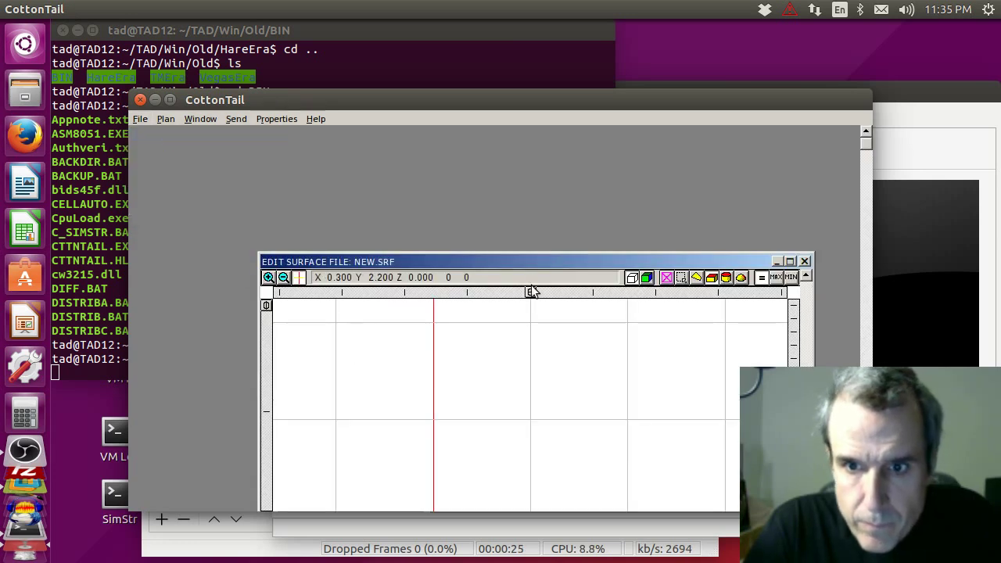
left_click_drag(375, 262, 272, 151)
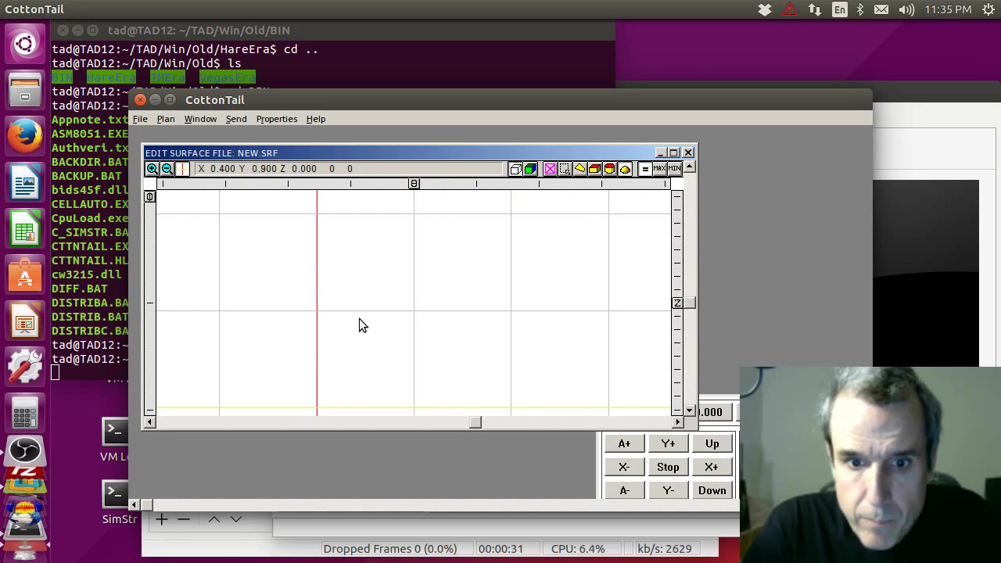
- Draw a dome about 0.9 units in radius near the grid origin and set the height to Z 0.6
left_click_drag(363, 320, 428, 394)
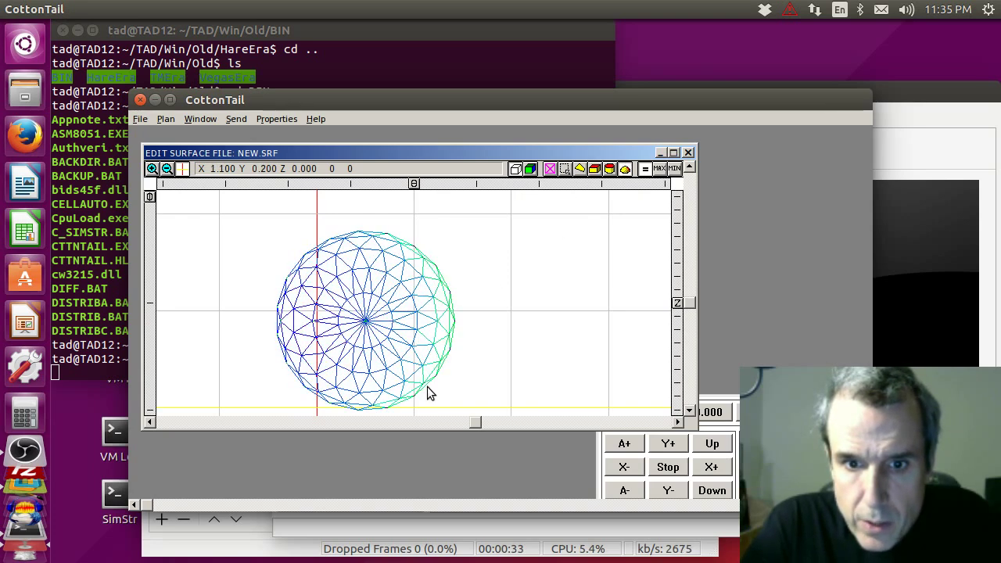
left_click_drag(429, 430, 430, 480)
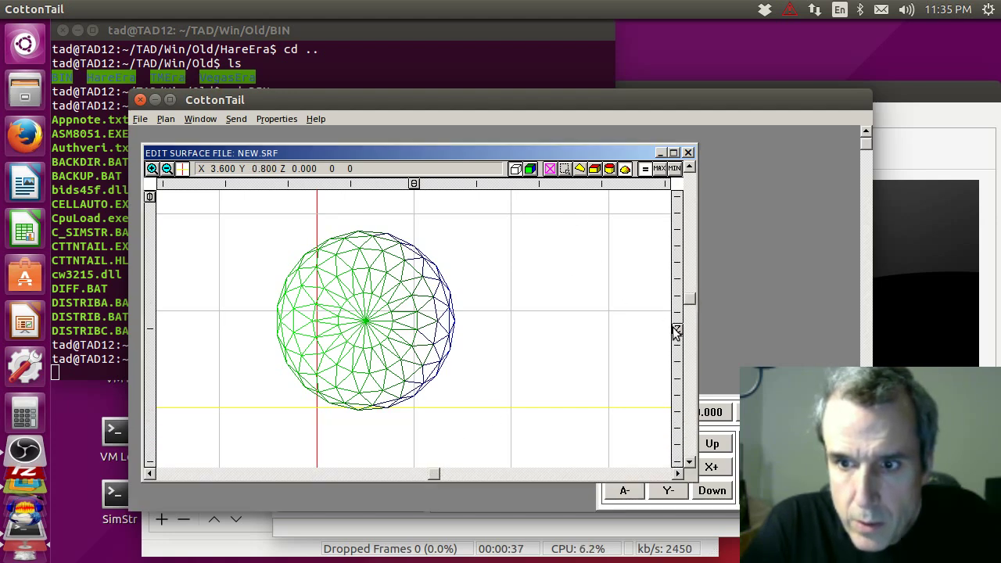
left_click_drag(677, 332, 677, 288)
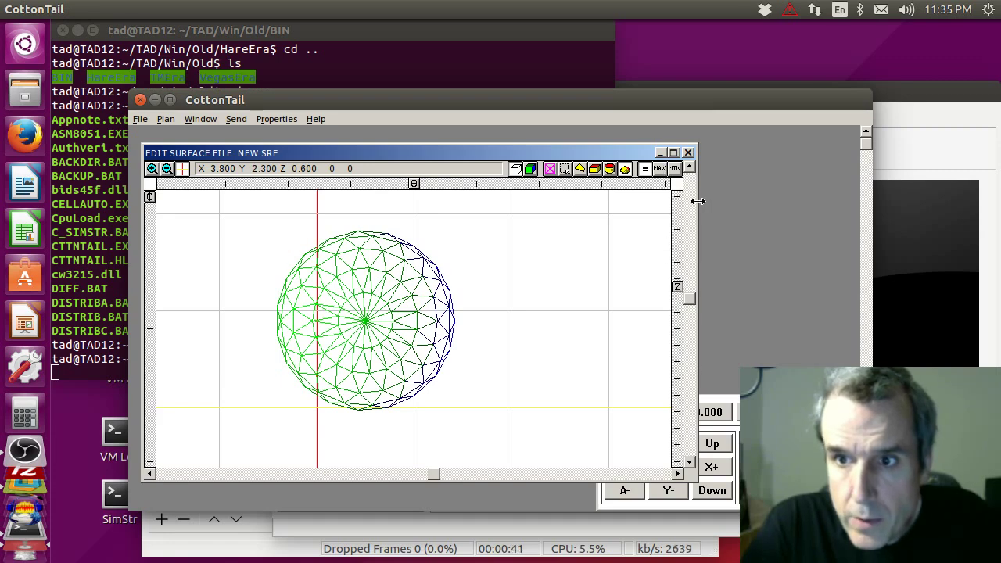
- Maximize the application window and enlarge the surface editing window in both directions
left_click(169, 100)
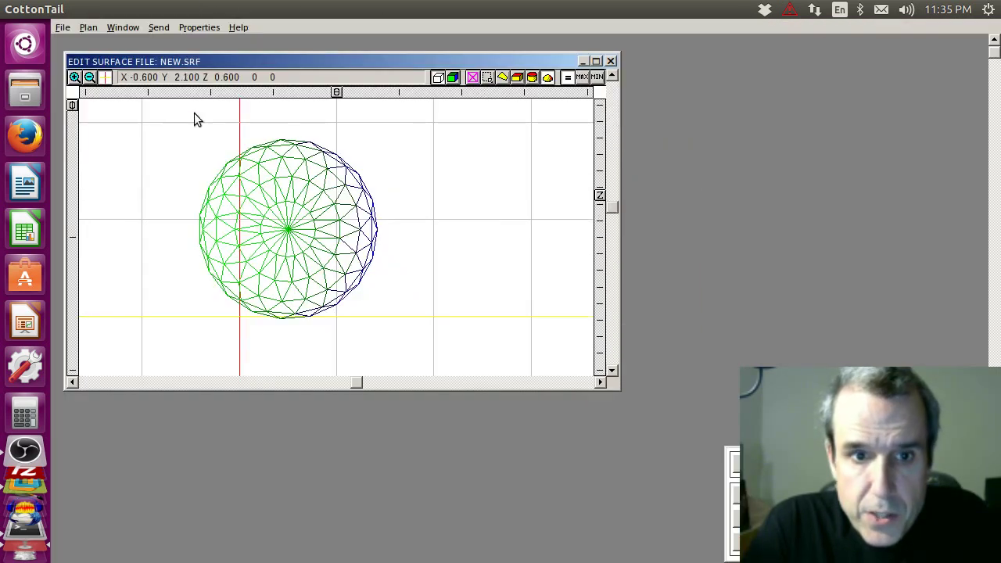
left_click_drag(620, 170, 836, 168)
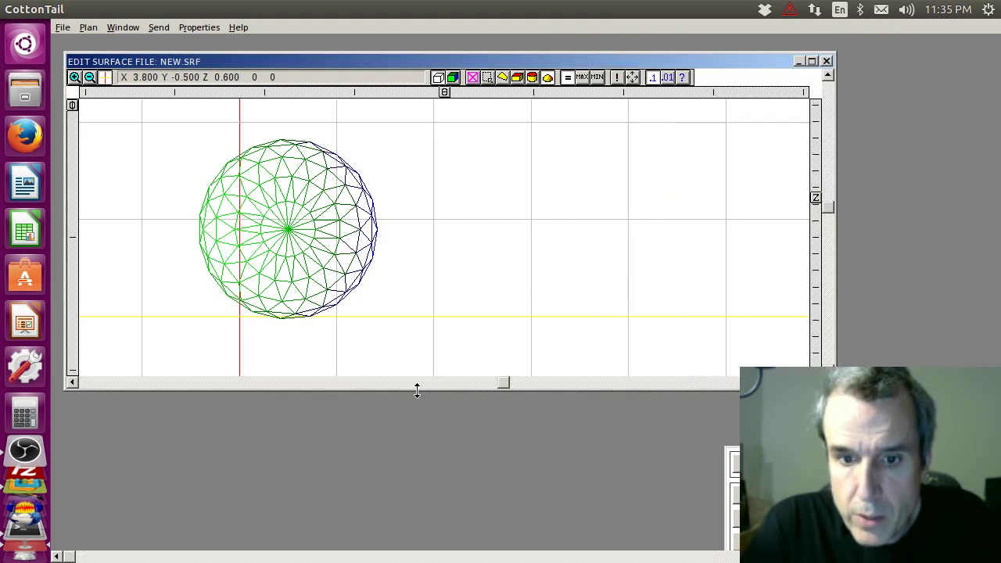
left_click_drag(415, 389, 419, 485)
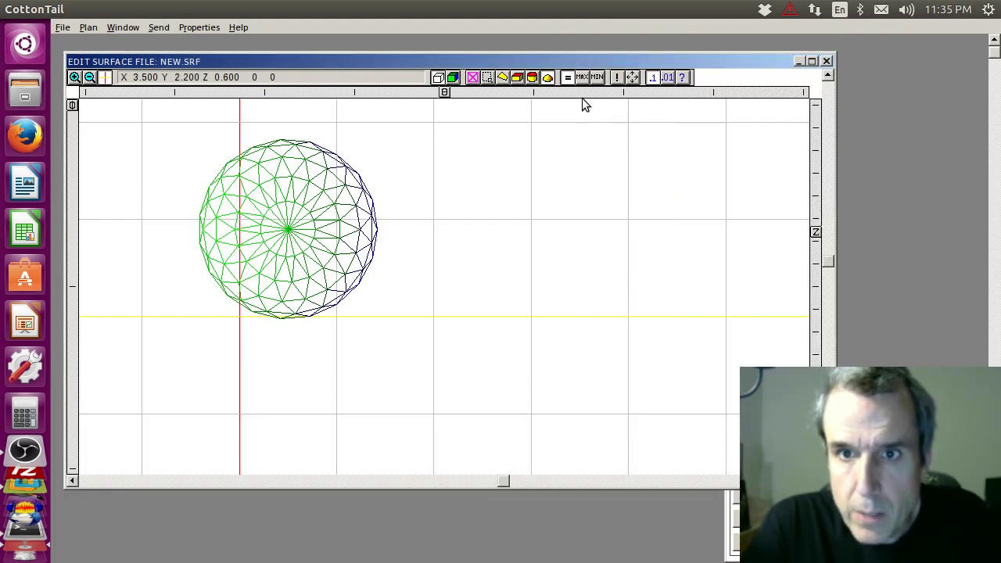
- Draw a 0.8-high box about 0.5 by 0.6 units overlapping the dome's edge and preview the model shaded
left_click(816, 234)
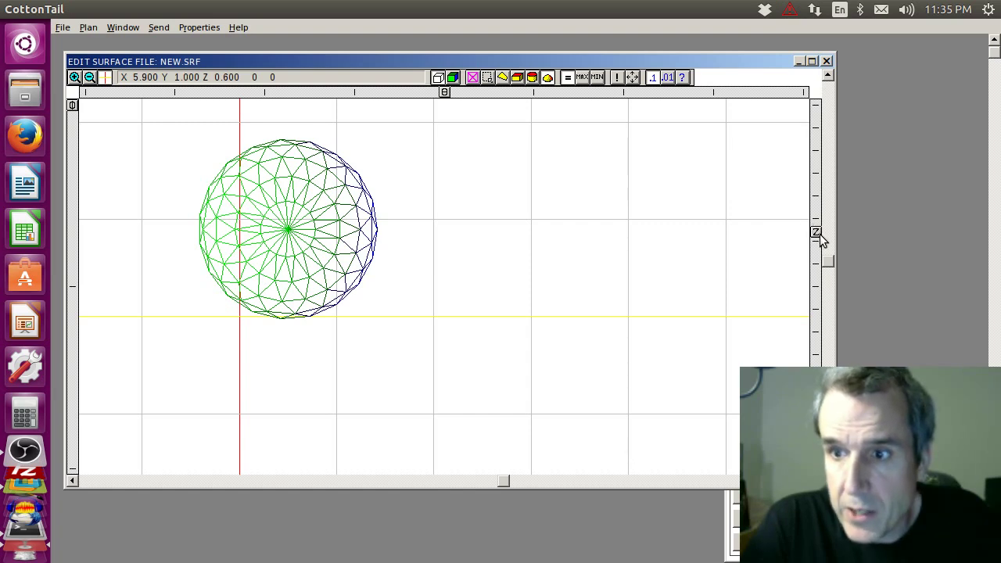
left_click_drag(816, 234, 816, 219)
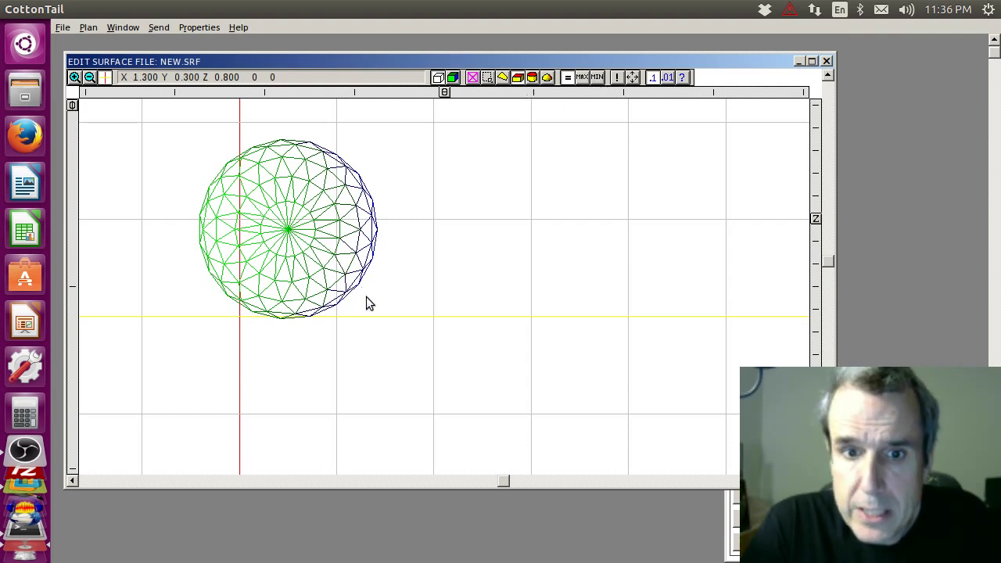
right_click(341, 258)
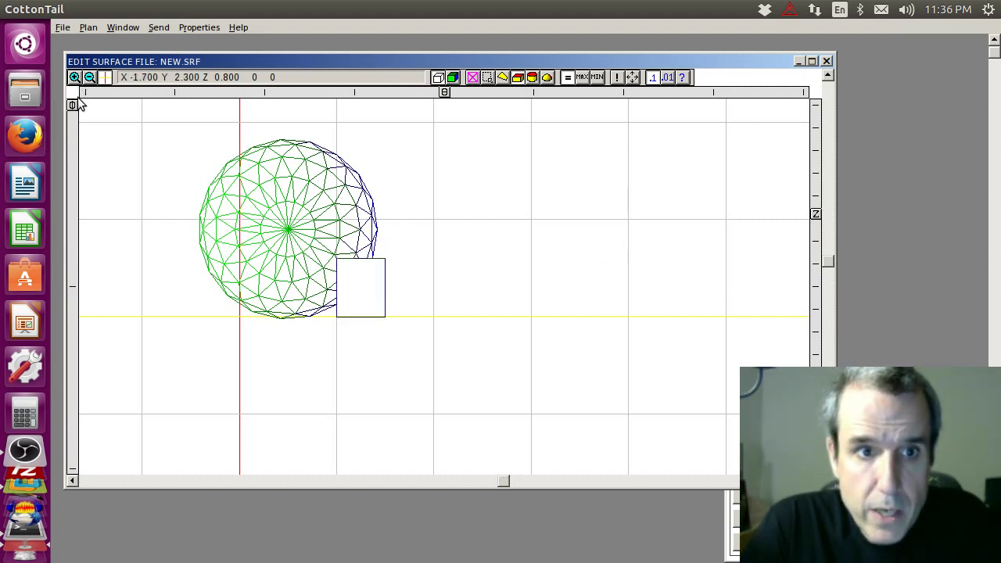
left_click_drag(72, 104, 72, 255)
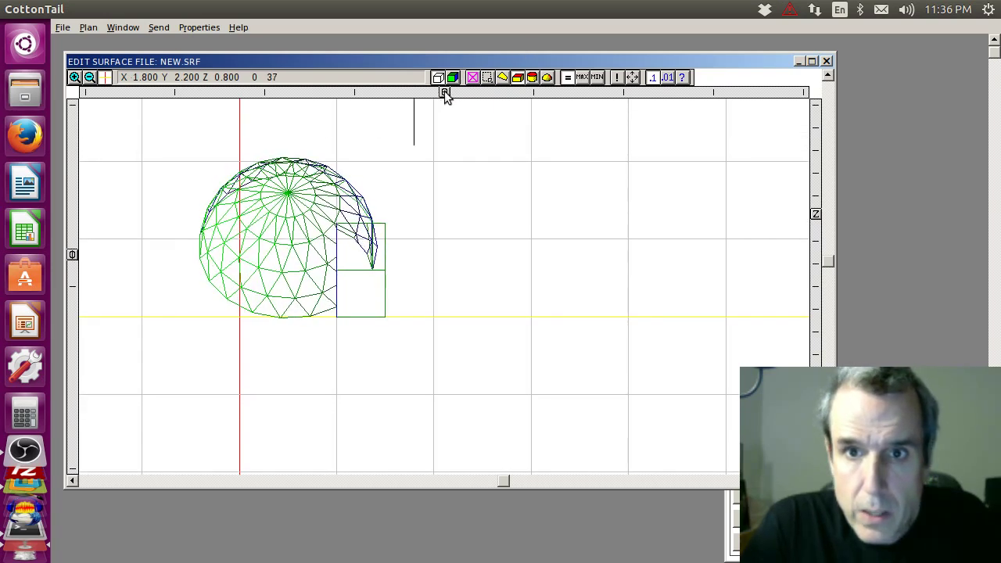
left_click_drag(444, 92, 504, 93)
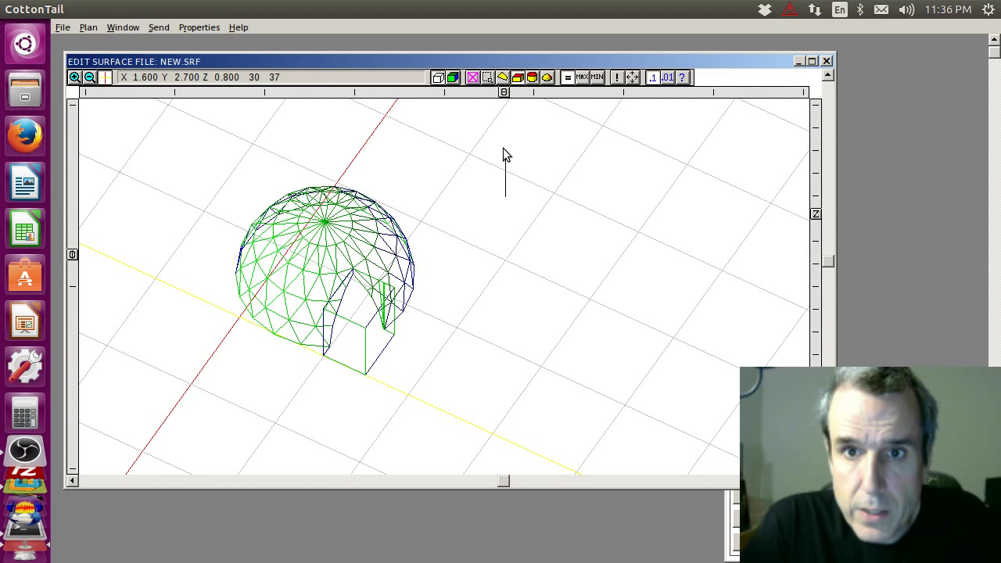
left_click(453, 77)
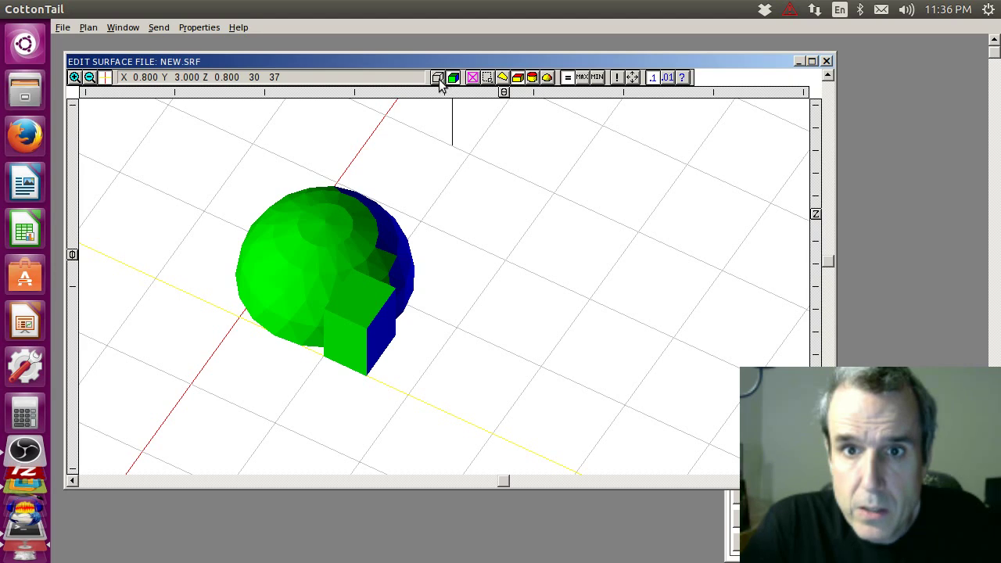
left_click(438, 78)
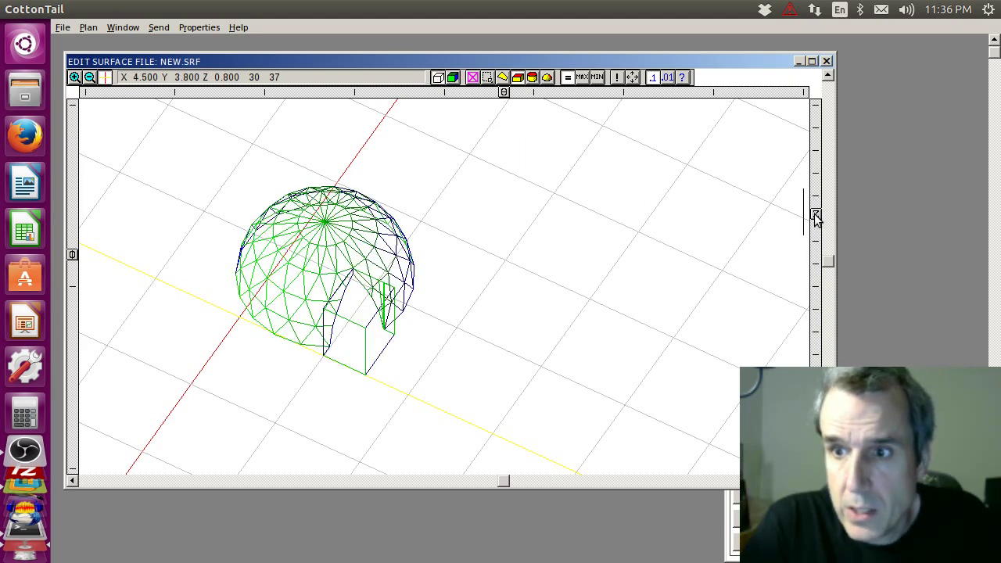
- Draw a 0.7-high cylinder, larger than the dome and overlapping both the dome and box, and preview it shaded
left_click_drag(816, 215, 815, 226)
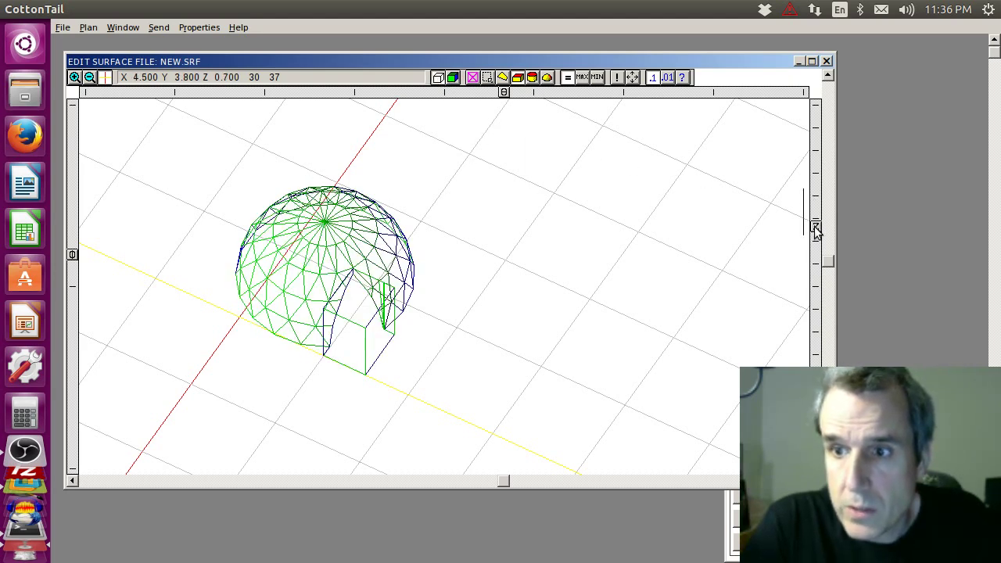
left_click(532, 79)
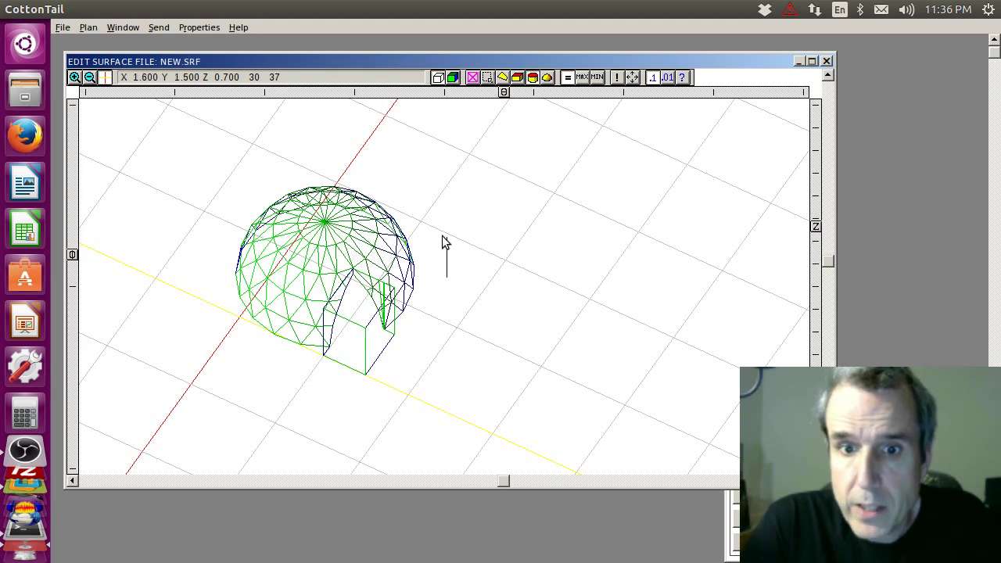
left_click_drag(443, 227, 526, 306)
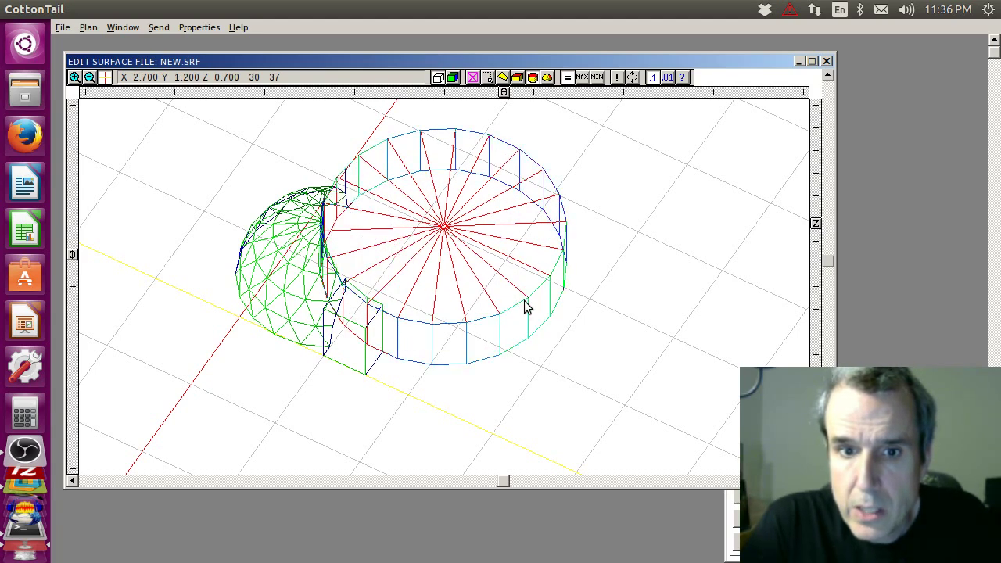
left_click(453, 78)
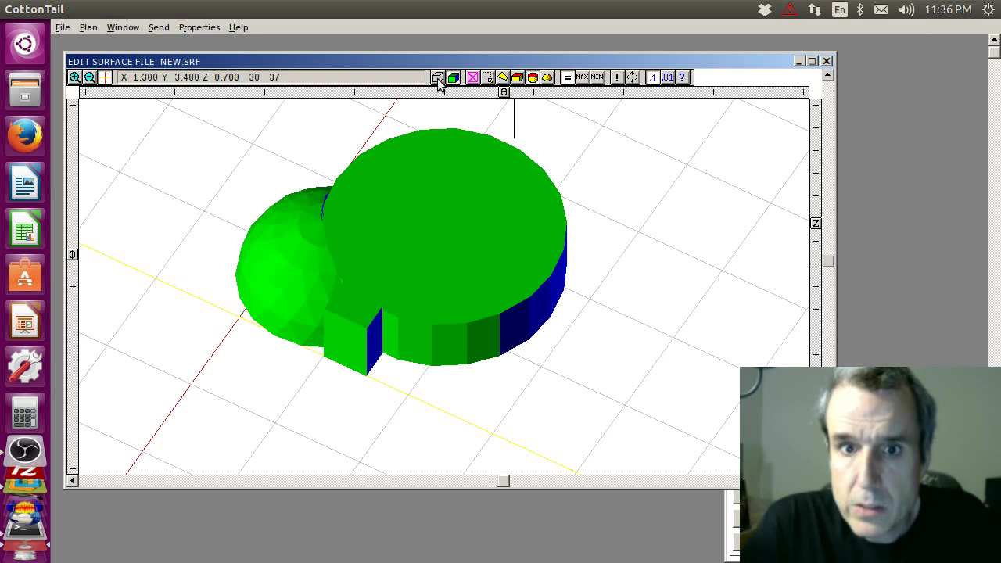
left_click(437, 77)
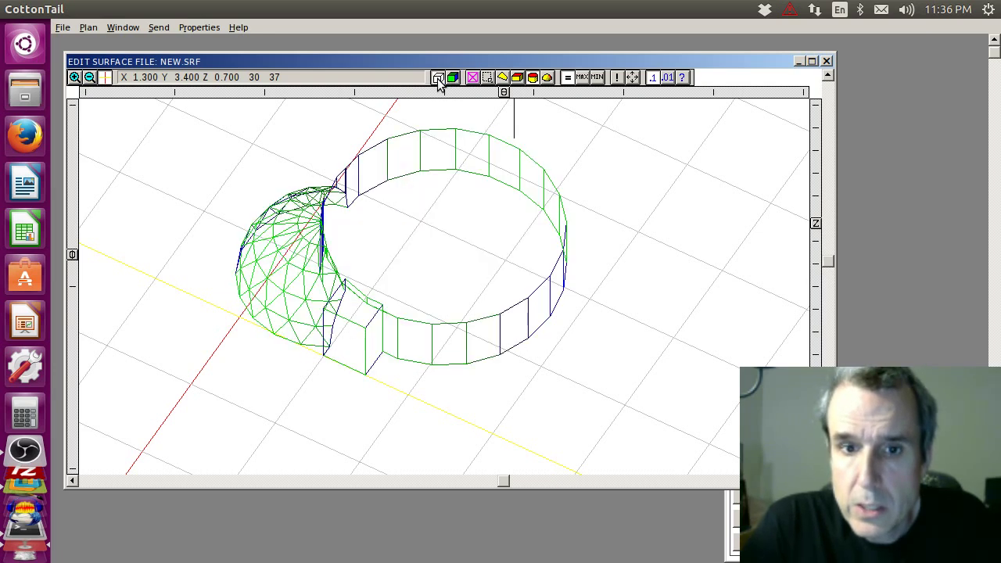
- Draw a second dome overlapping the side of the cylinder farthest from the first dome
left_click(547, 77)
left_click(555, 248)
left_click_drag(566, 266, 604, 311)
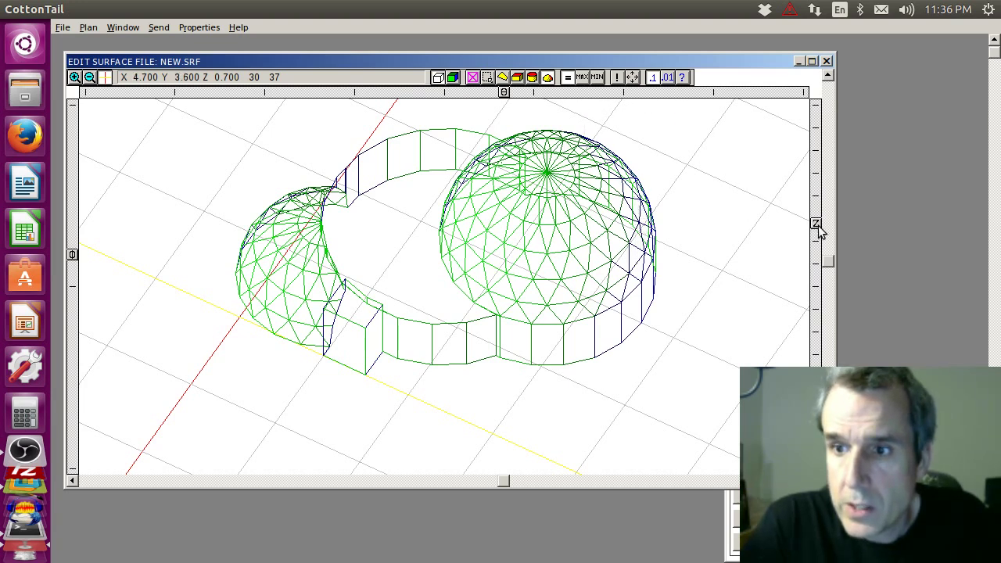
- Draw a 0.4-high box cutting into the second dome and extending outward, and display the model shaded
left_click_drag(818, 229, 818, 255)
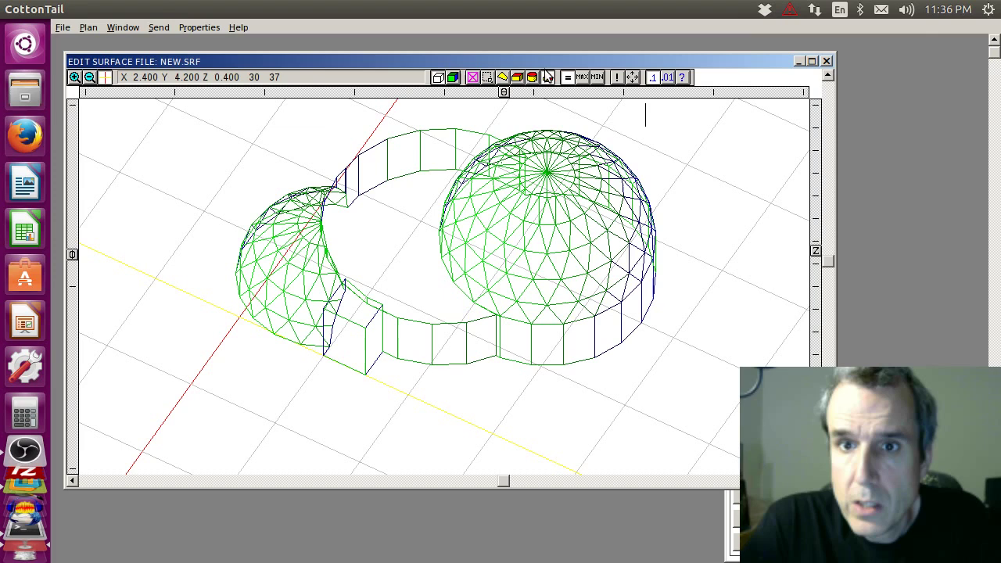
left_click_drag(611, 291, 677, 407)
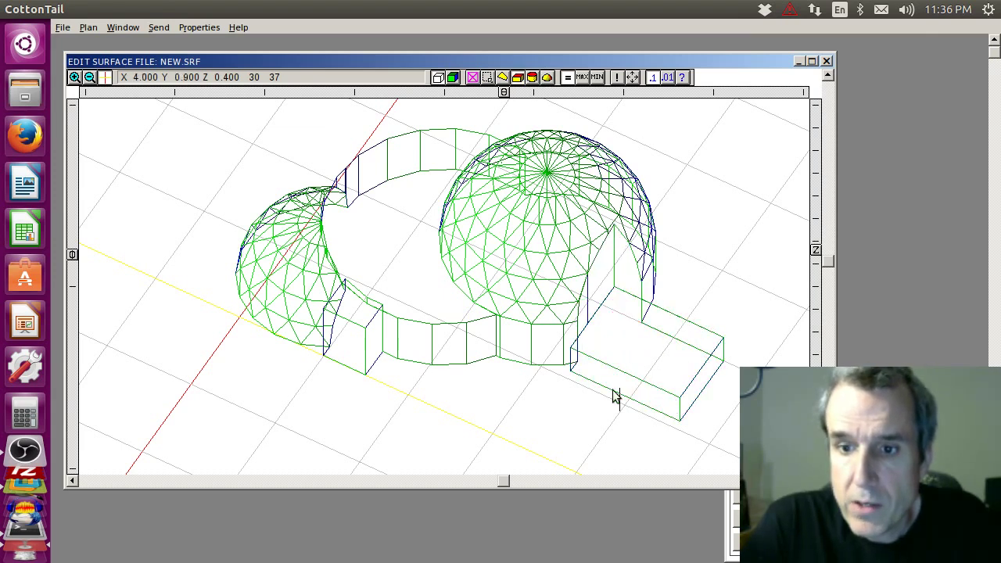
left_click(454, 78)
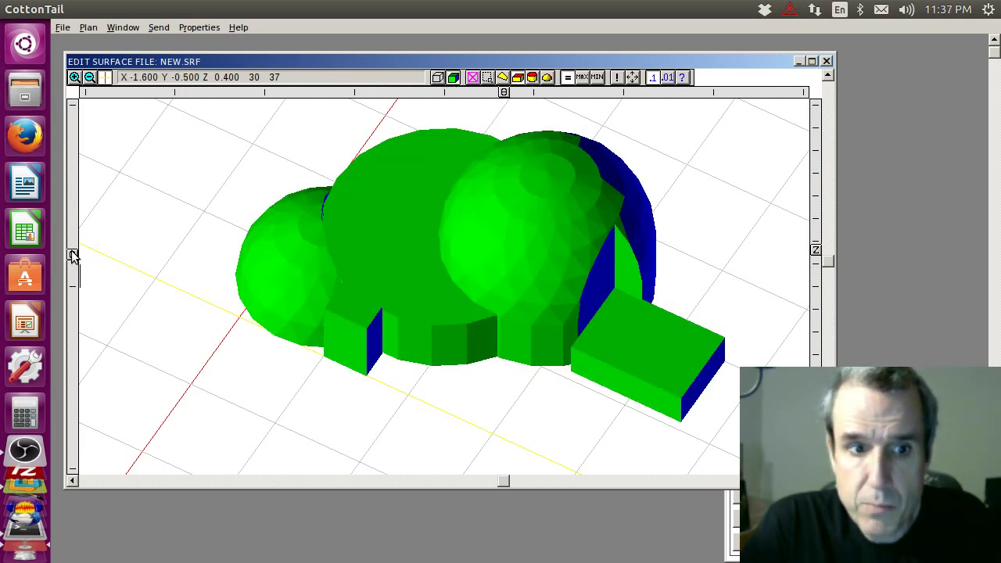
left_click_drag(72, 255, 86, 346)
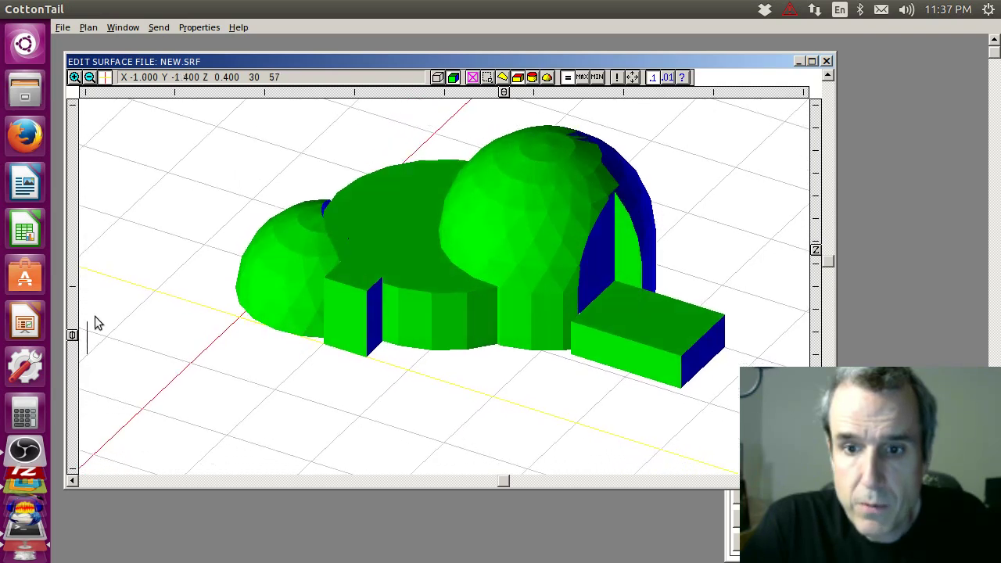
left_click_drag(499, 91, 538, 91)
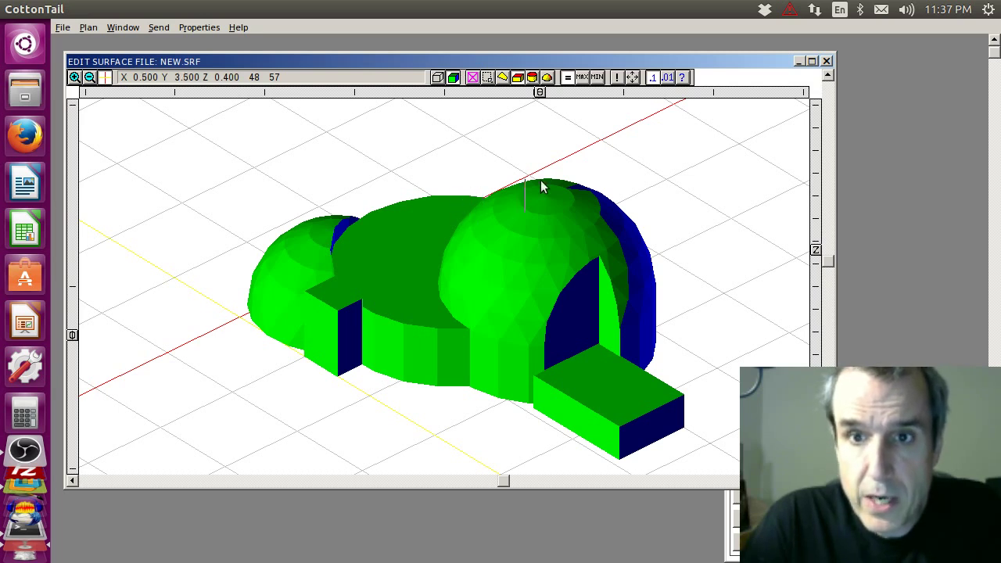
- Add two 0.2-high boxes, one cutting into the cylinder's front and one at the second dome's outer side
left_click_drag(814, 253, 813, 266)
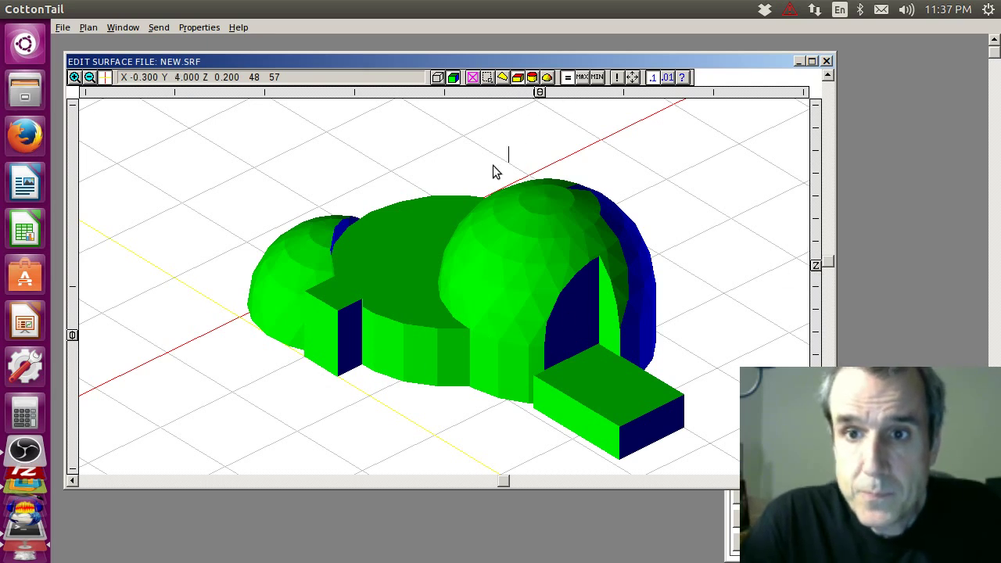
left_click_drag(376, 396, 501, 385)
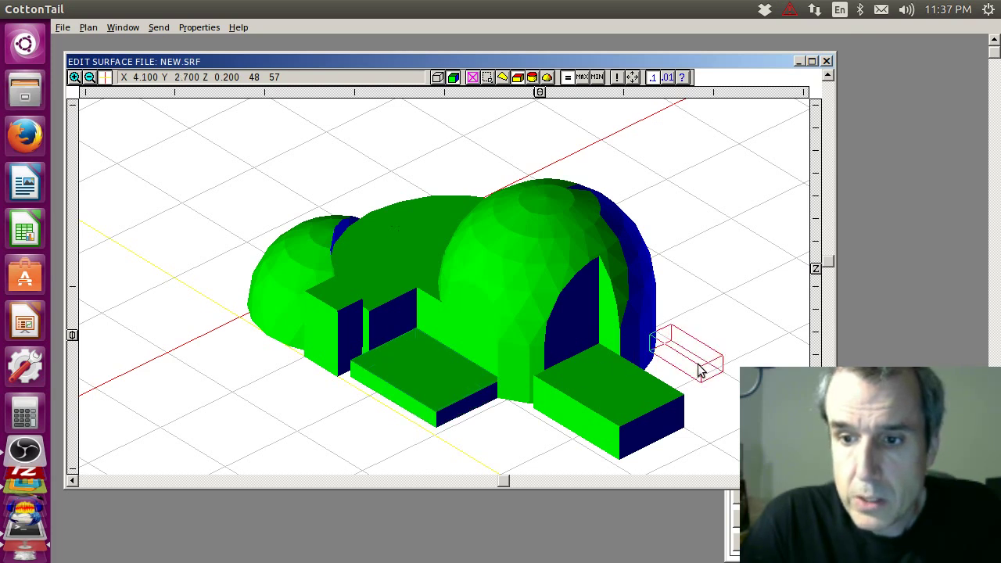
left_click_drag(697, 368, 698, 394)
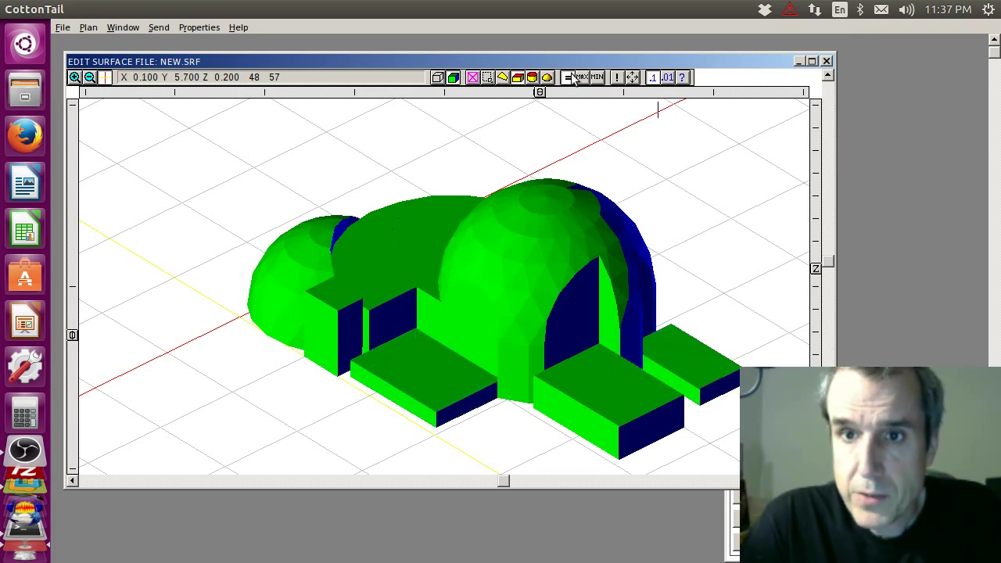
- Draw a third, much larger dome beside the second one, overlapping its outer side
left_click(548, 77)
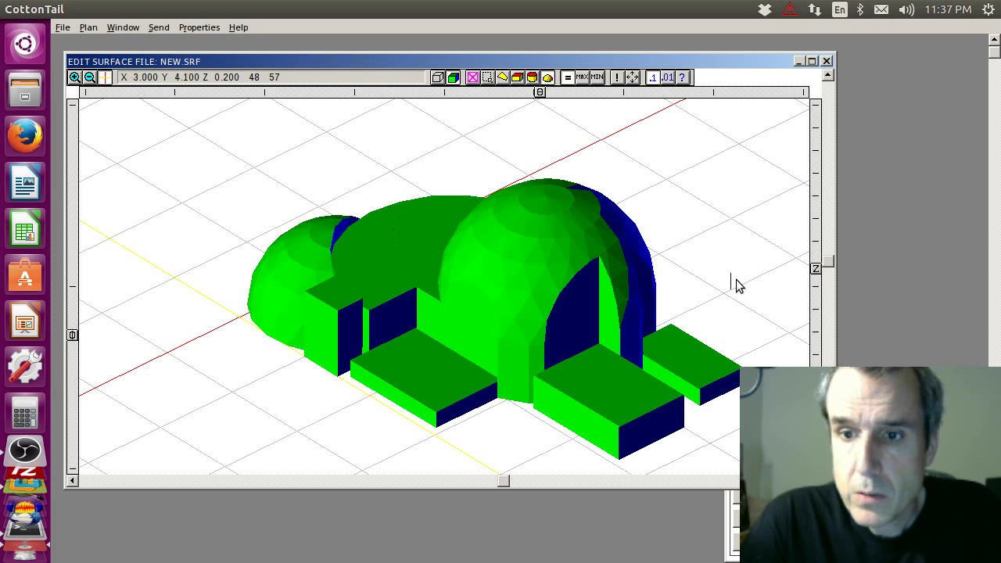
left_click_drag(693, 279, 767, 365)
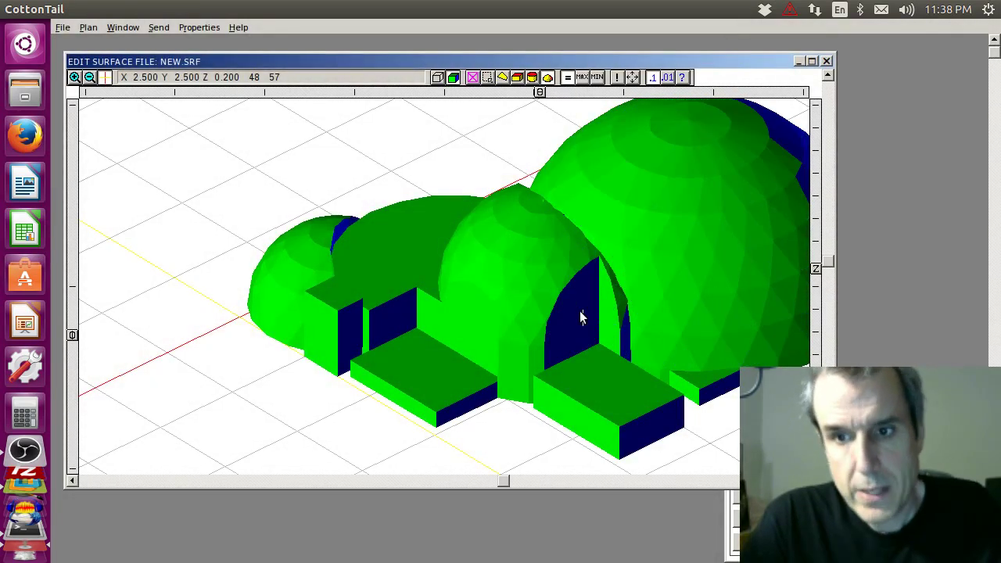
- Draw a wide 0.2-high cylinder cutting into the fronts of the second dome and the large third dome
left_click(532, 77)
left_click(652, 347)
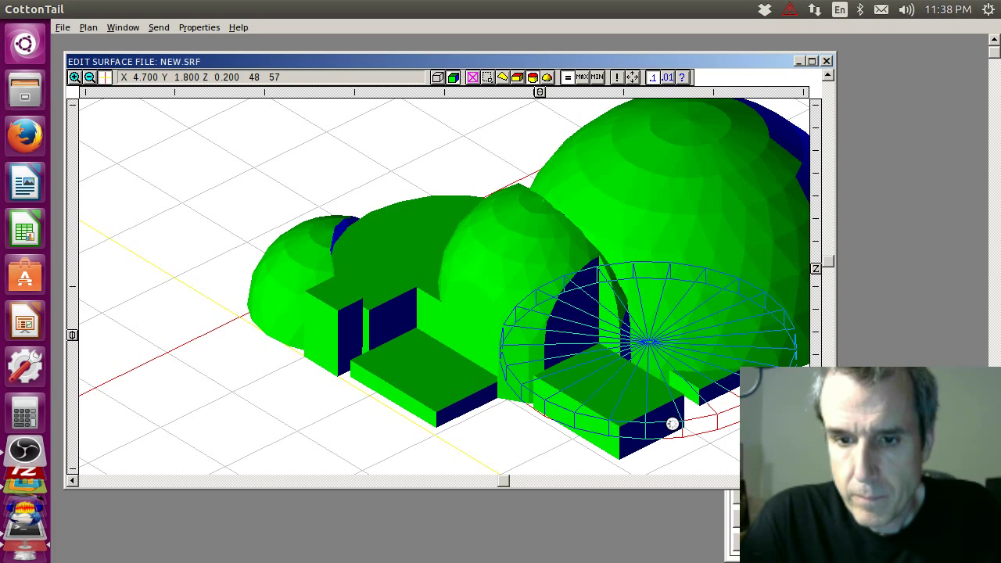
left_click(673, 424)
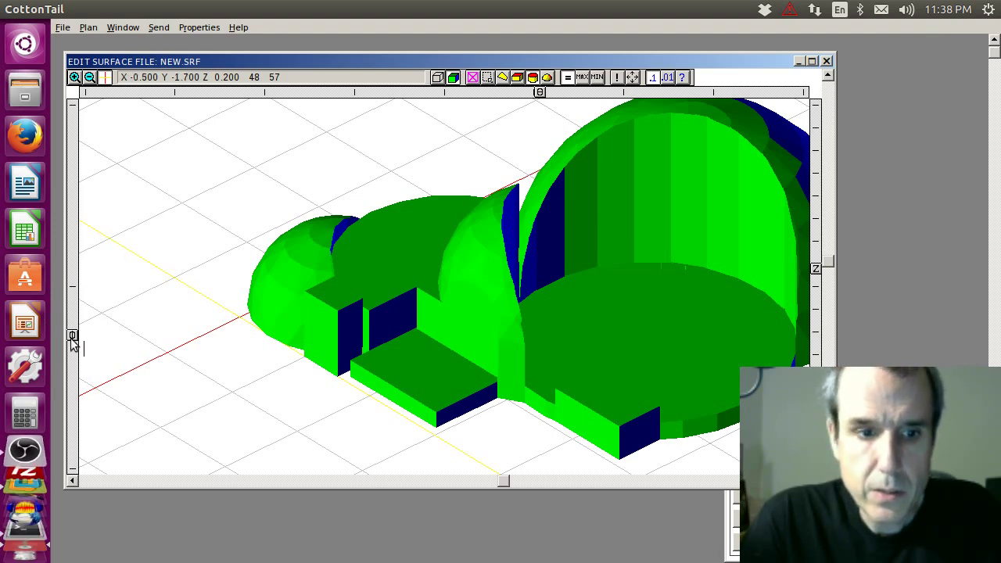
- Add three overlapping 0.2-high boxes across the first cylinder and second dome, plus a 0.5-high cylinder cutting into the large dome's side
left_click_drag(72, 337, 72, 214)
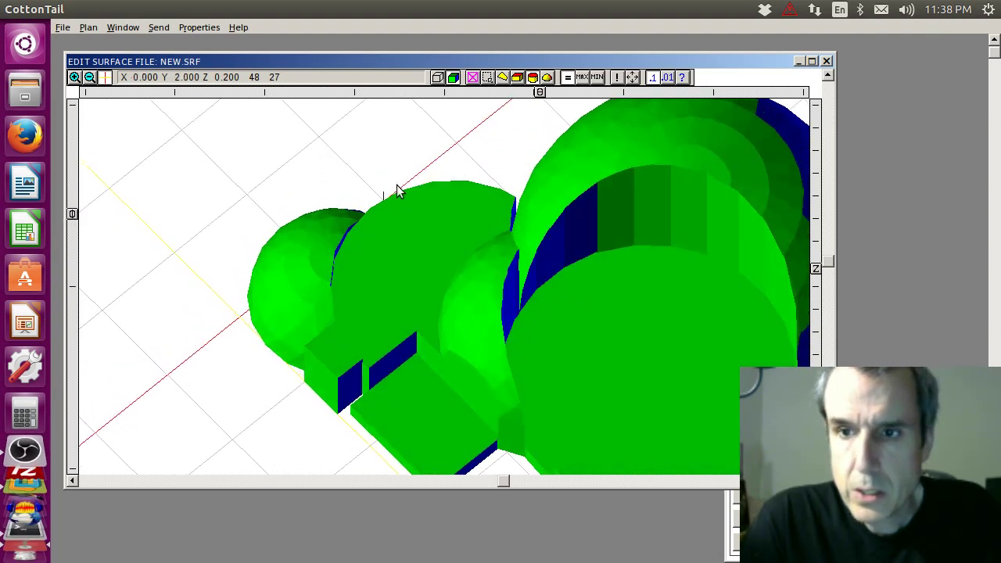
left_click_drag(539, 93, 514, 93)
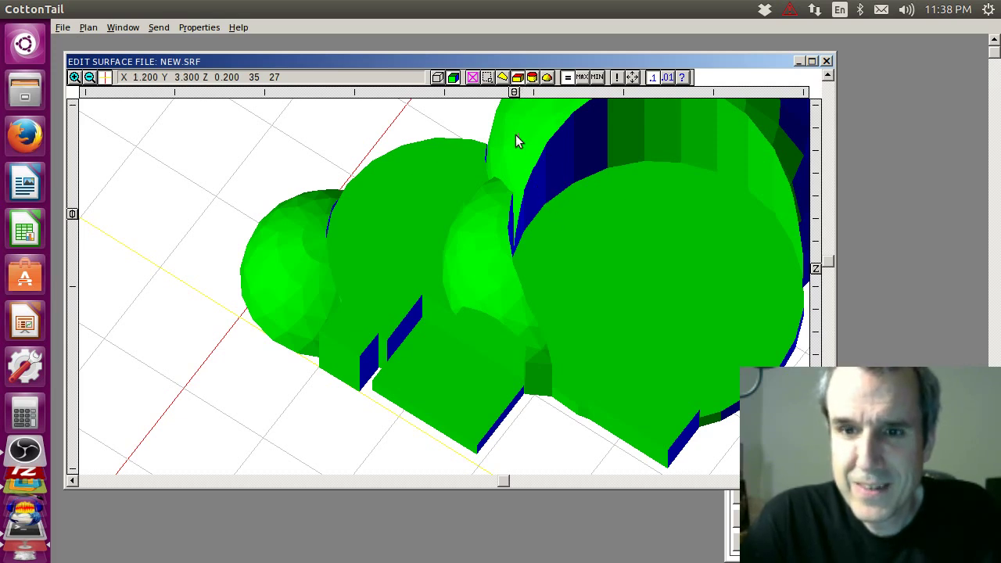
left_click_drag(427, 225, 558, 386)
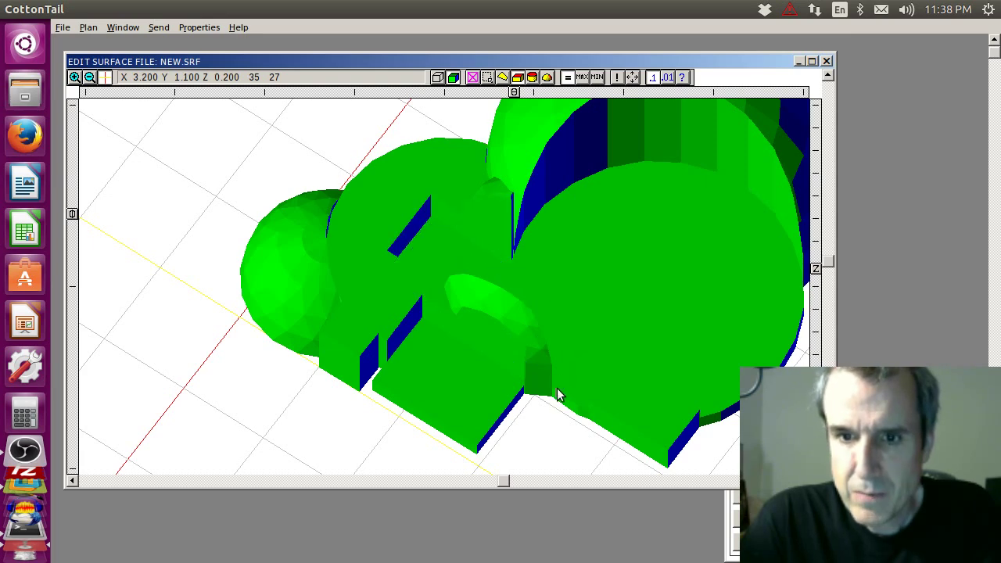
left_click_drag(370, 286, 552, 467)
left_click_drag(366, 221, 596, 422)
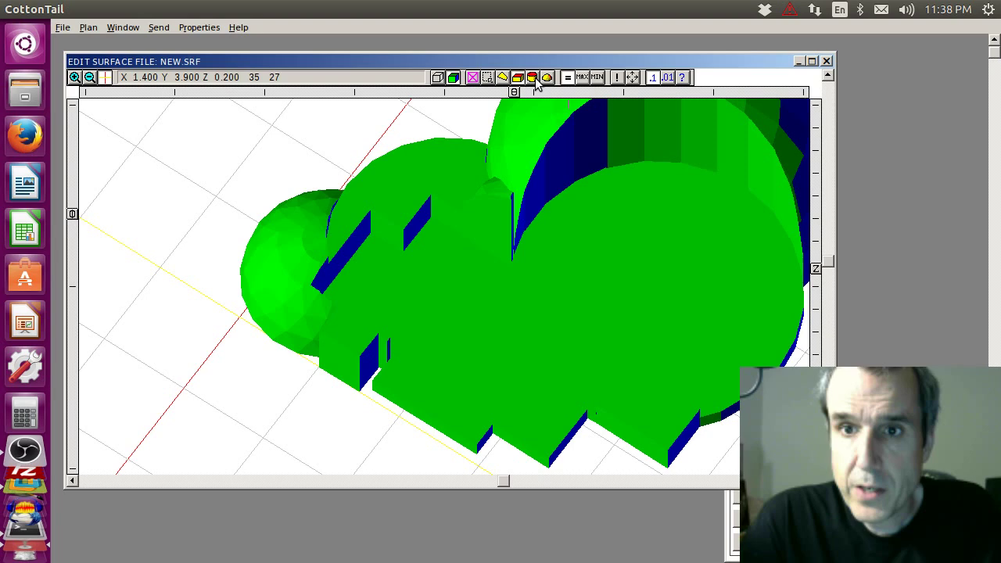
left_click_drag(815, 268, 814, 243)
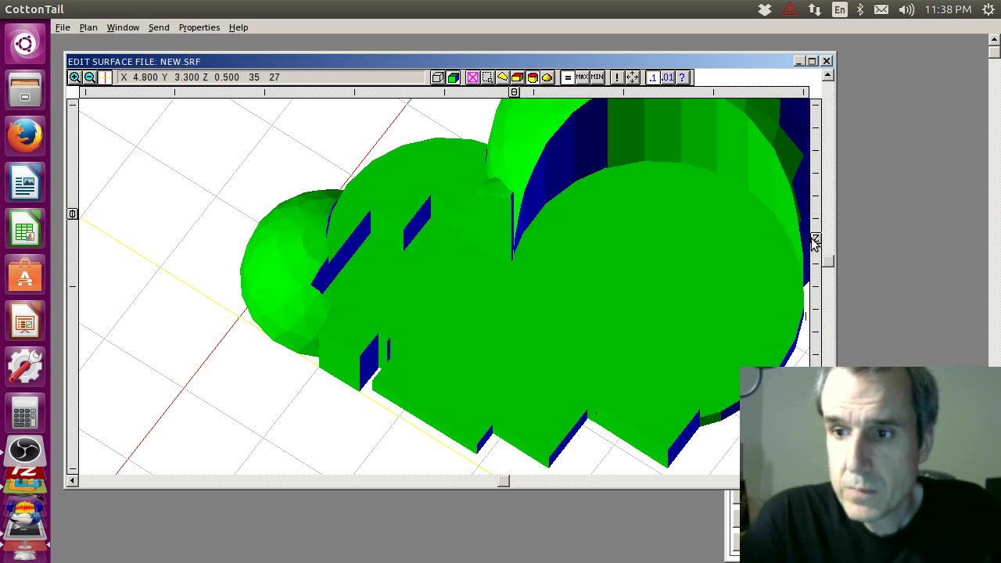
left_click_drag(511, 222, 557, 322)
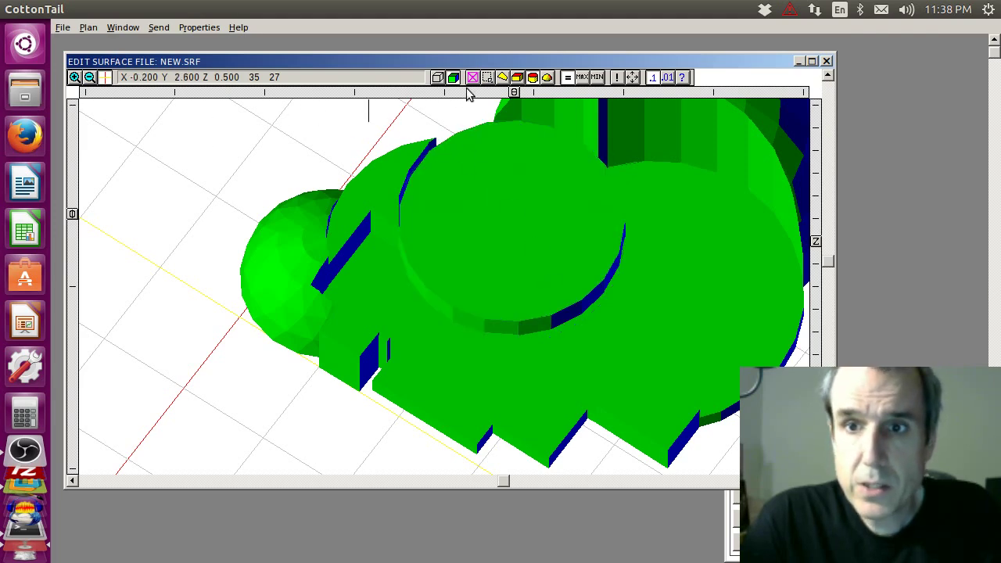
- Exit CottonTail without saving the new surface file
left_click(64, 29)
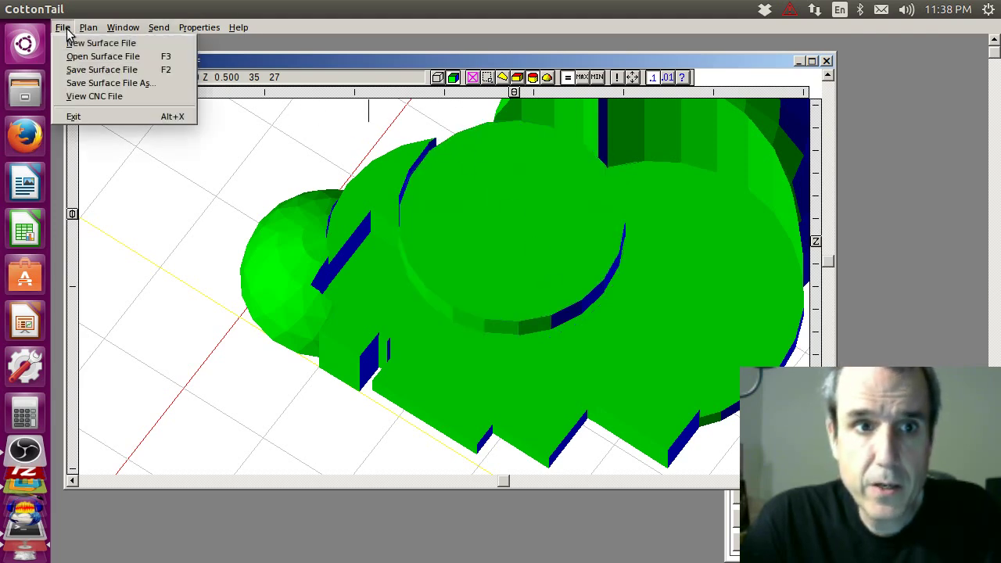
left_click(88, 116)
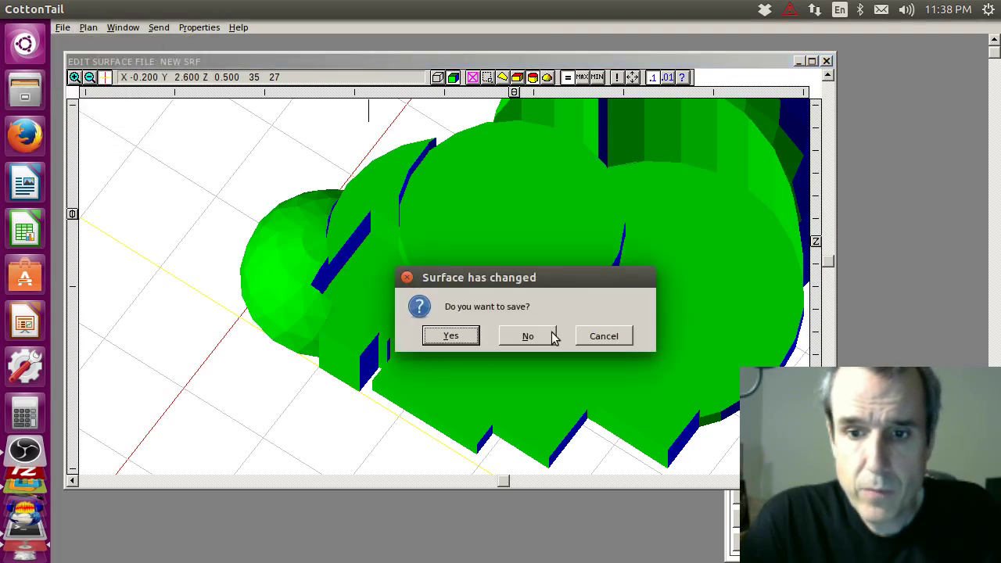
left_click(545, 336)
left_click(528, 330)
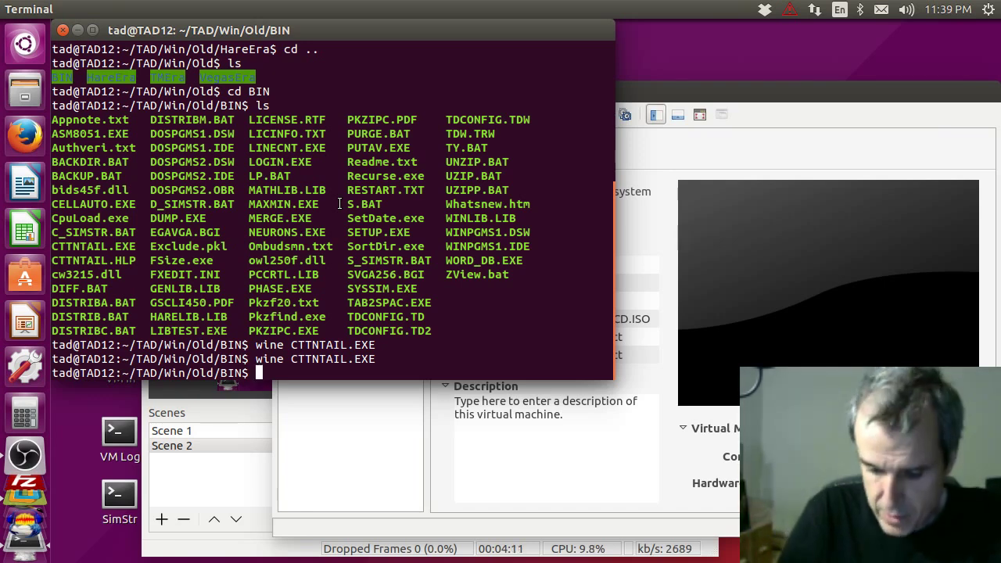
- Relaunch CottonTail from the terminal with wine CTTNTAIL.EXE, dismiss the communication port warning and maximize the program window
key("Up")
key("Return")
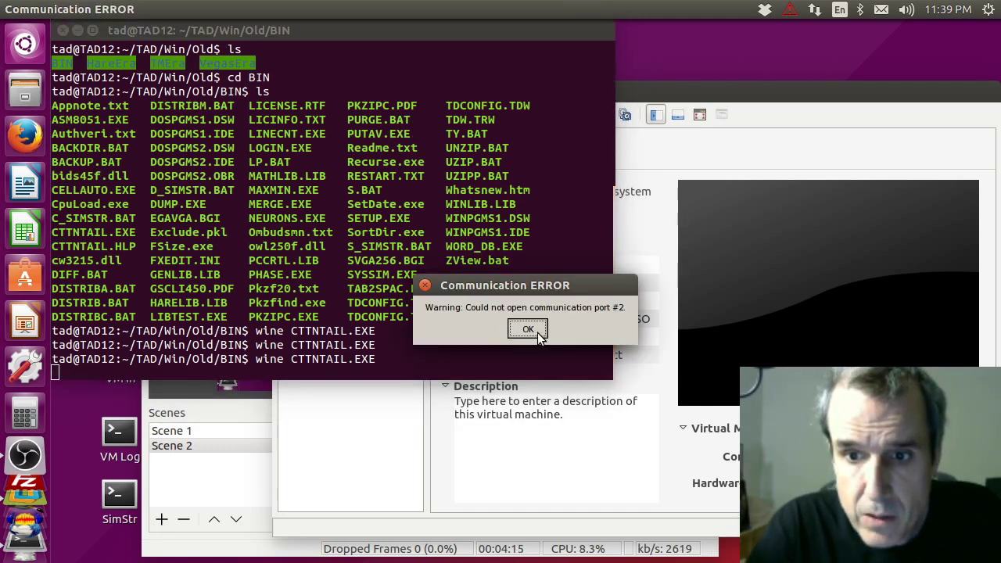
left_click(537, 332)
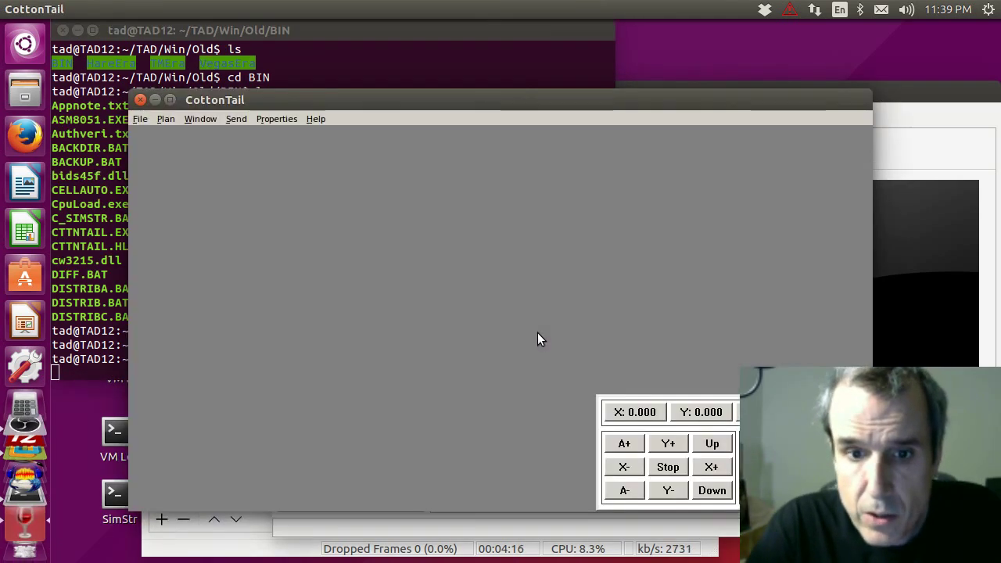
left_click(169, 98)
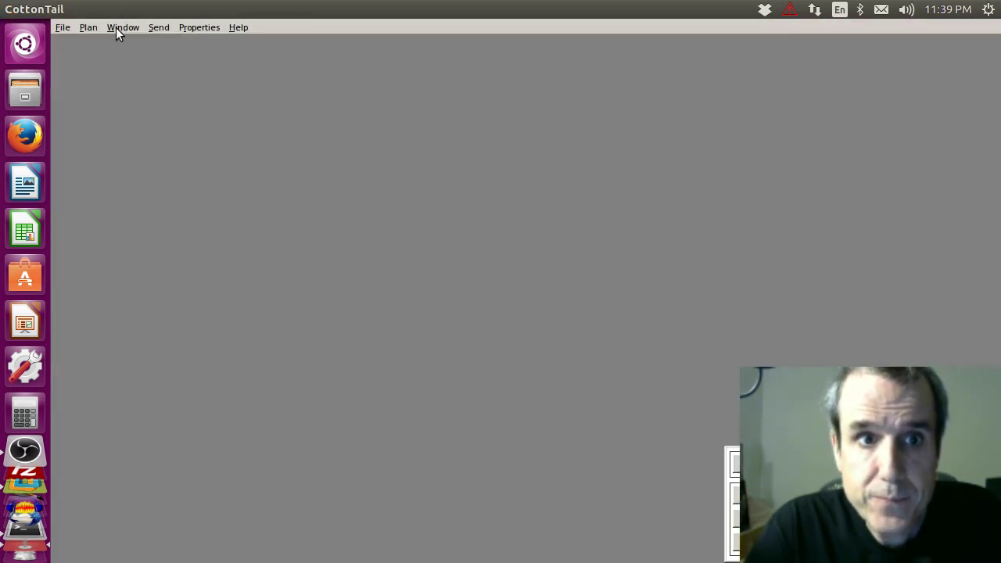
- Start opening a surface file and browse to the EXAMPLES folder inside HareEra\Hare
left_click(62, 27)
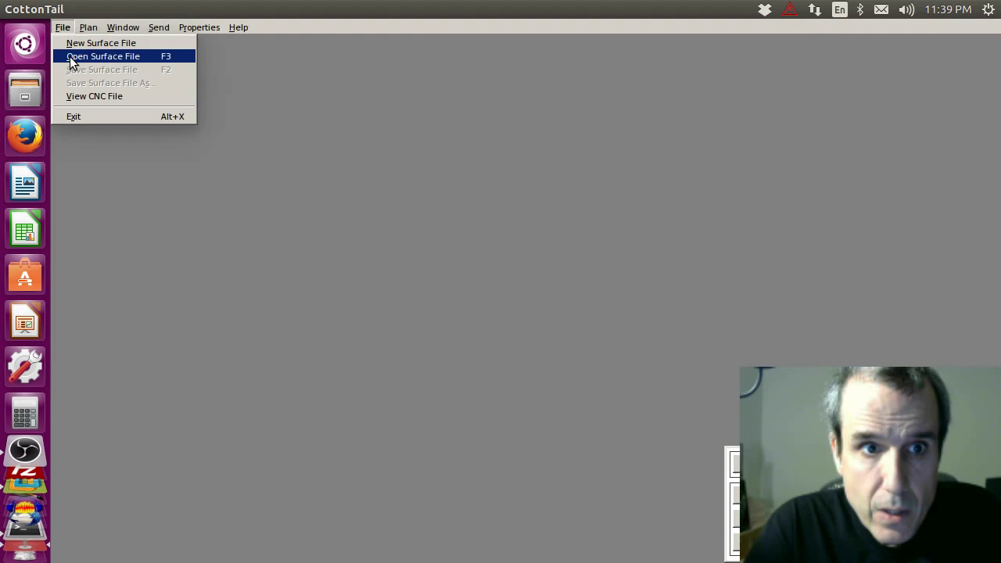
left_click(78, 55)
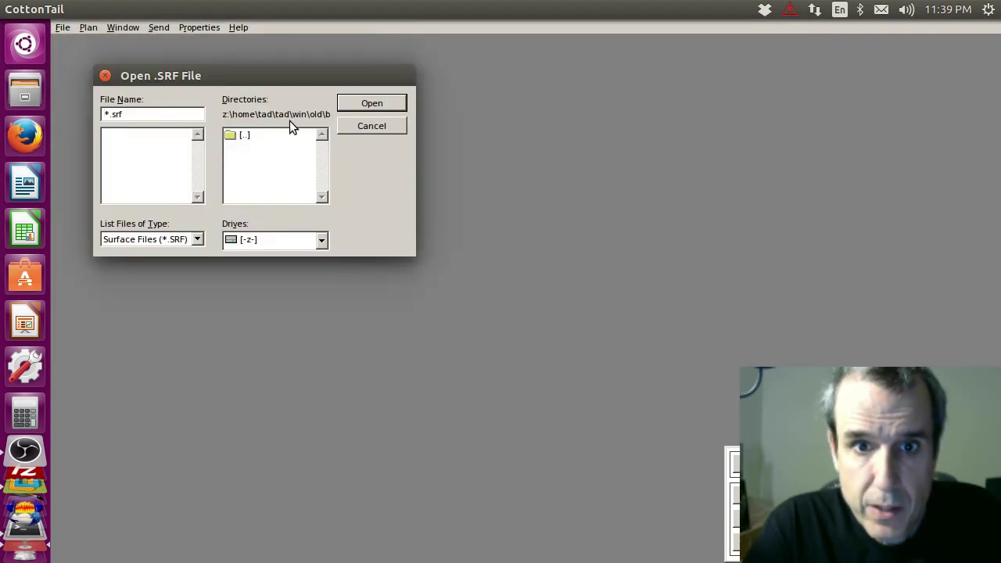
double_click(247, 136)
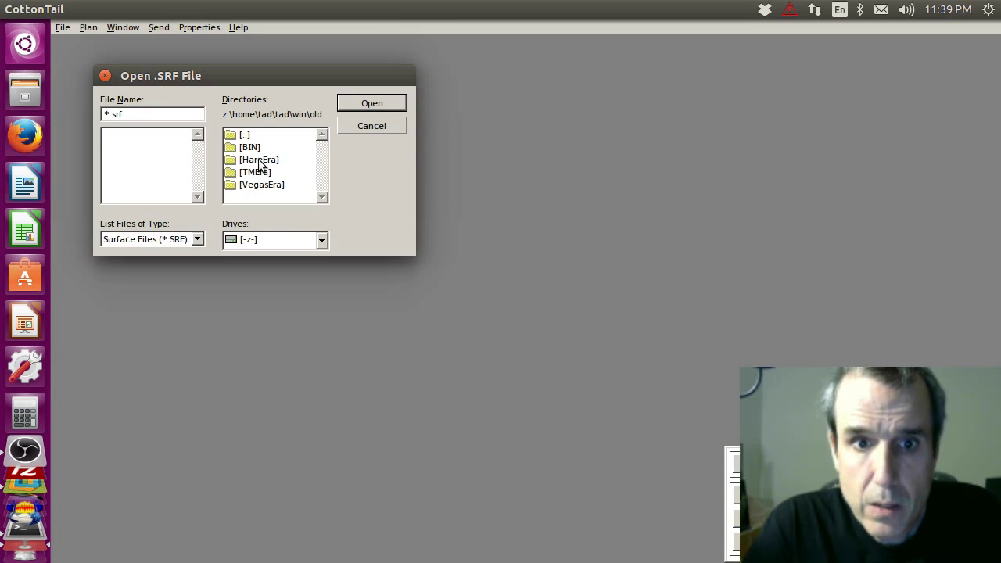
double_click(260, 162)
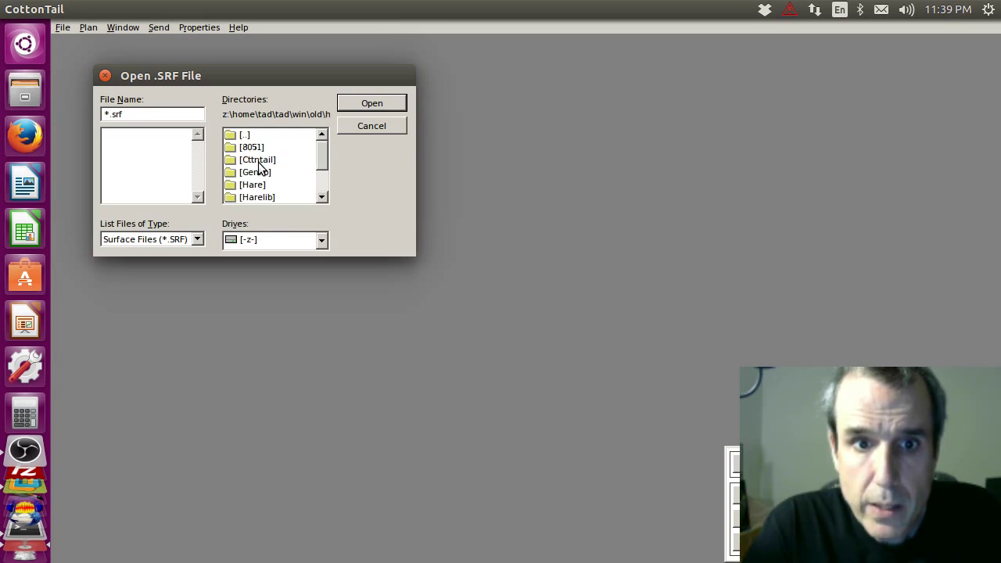
scroll(261, 166, "down", 2)
scroll(263, 168, "up", 1)
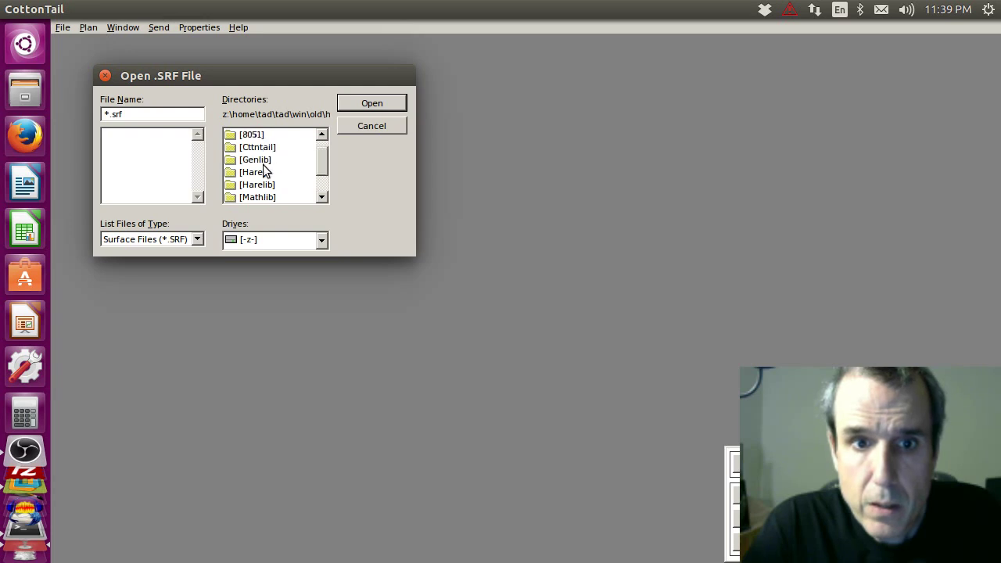
scroll(264, 170, "up", 1)
scroll(264, 169, "down", 2)
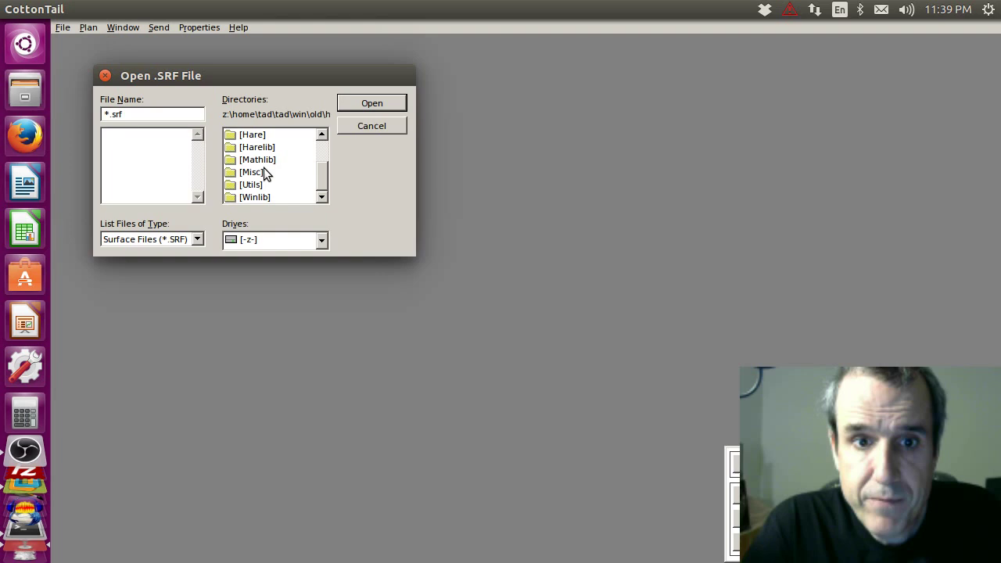
scroll(265, 174, "up", 1)
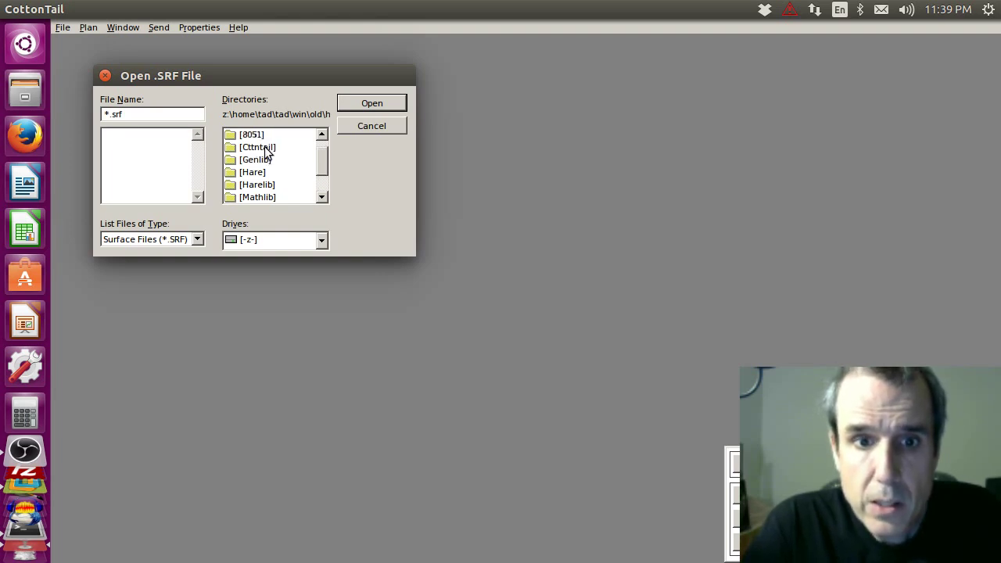
double_click(260, 171)
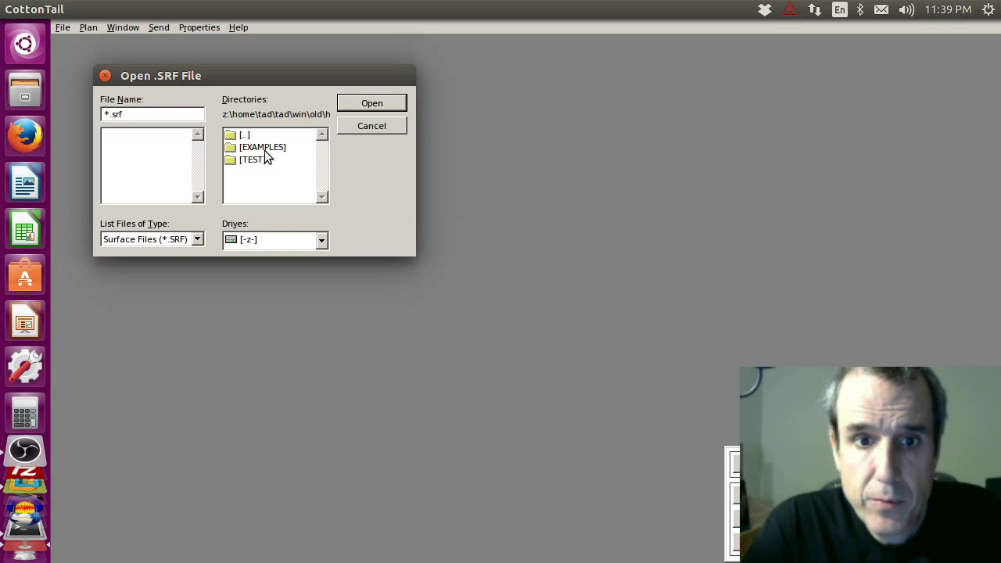
double_click(264, 151)
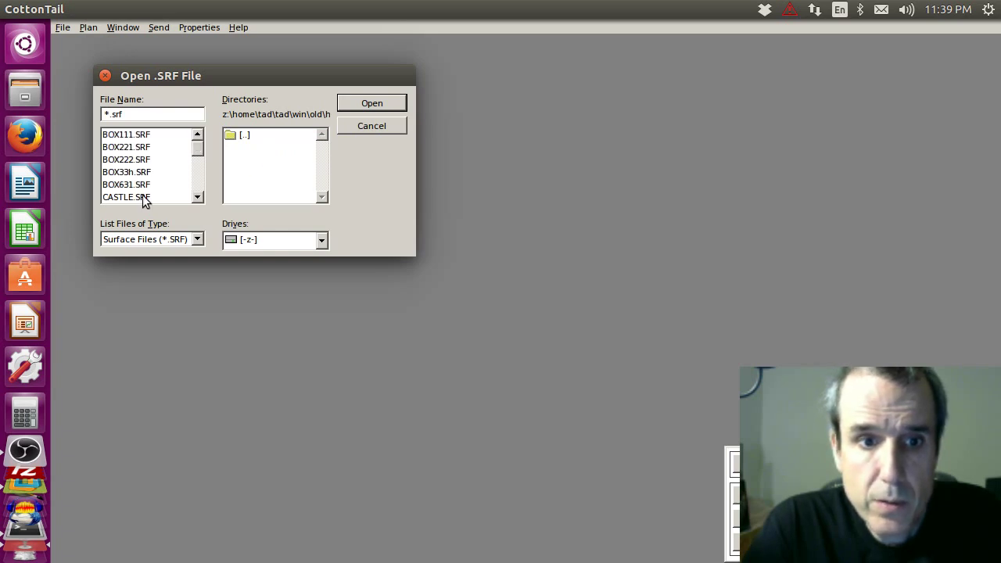
- Look through the example surface files in the EXAMPLES folder and close the dialog without opening one
scroll(143, 201, "down", 6)
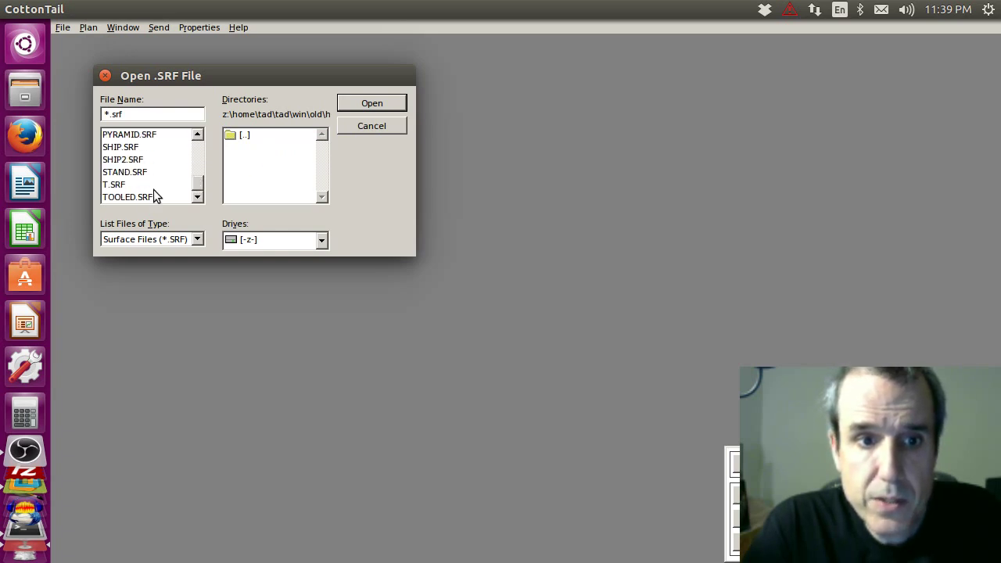
scroll(154, 192, "up", 6)
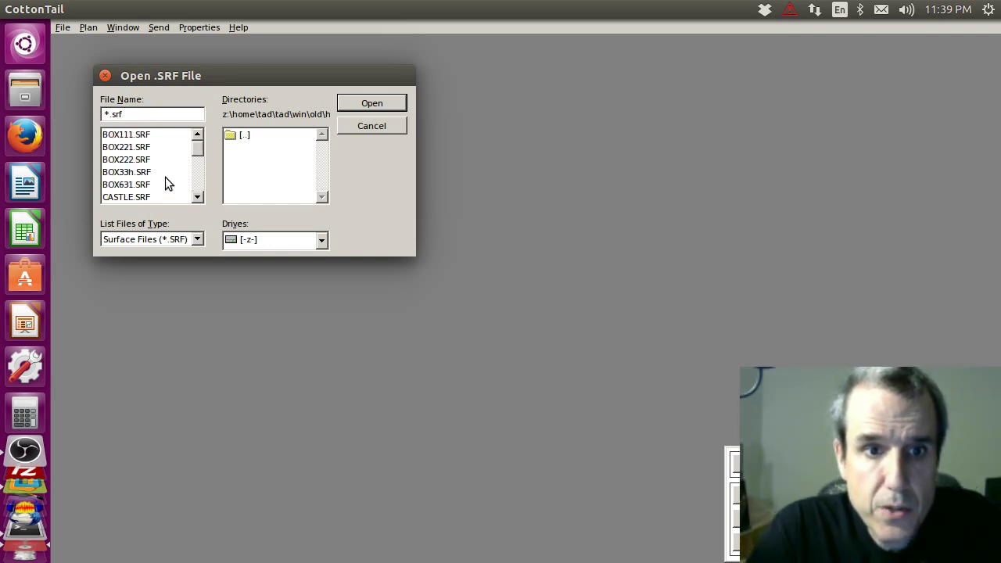
scroll(165, 176, "down", 6)
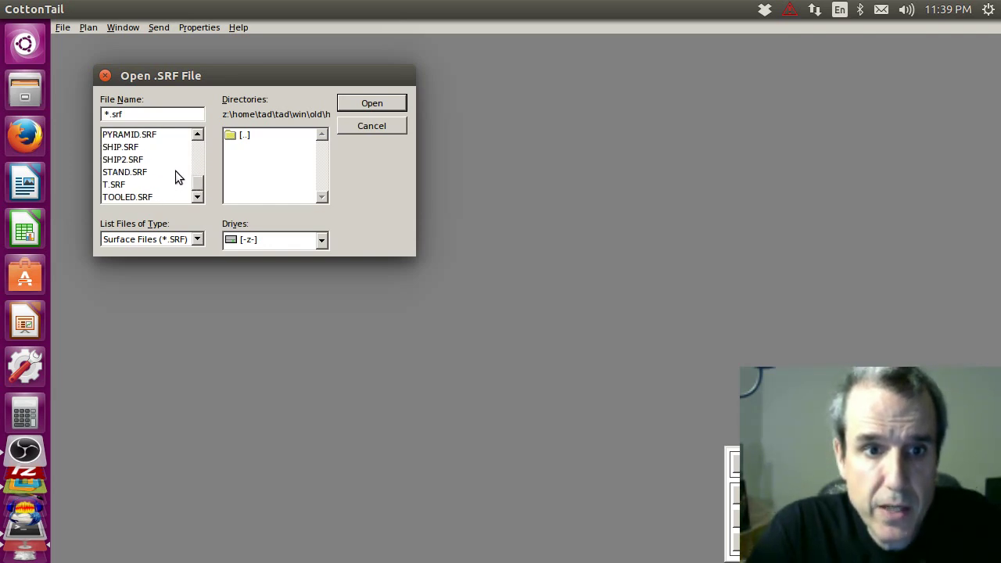
scroll(176, 176, "up", 6)
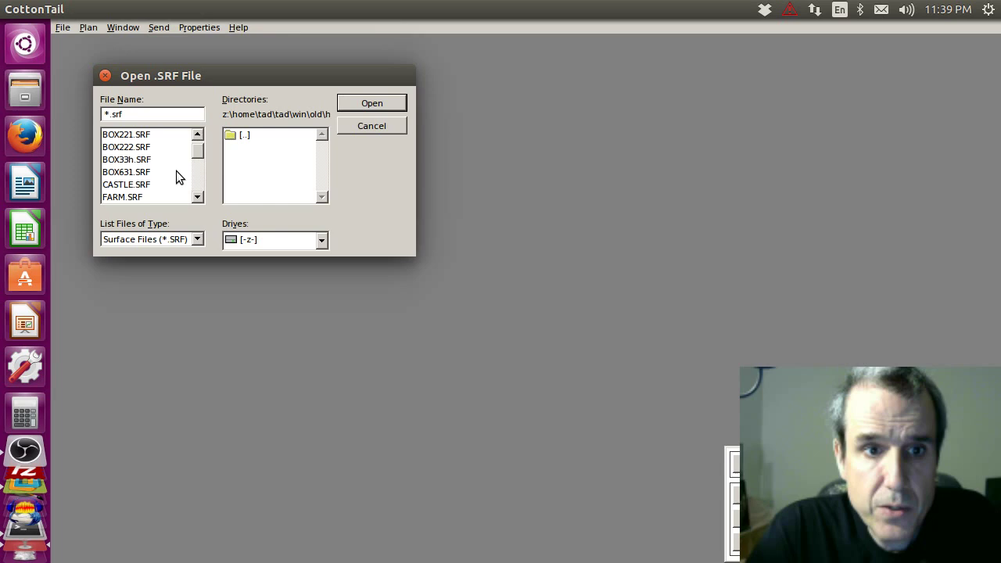
left_click(105, 76)
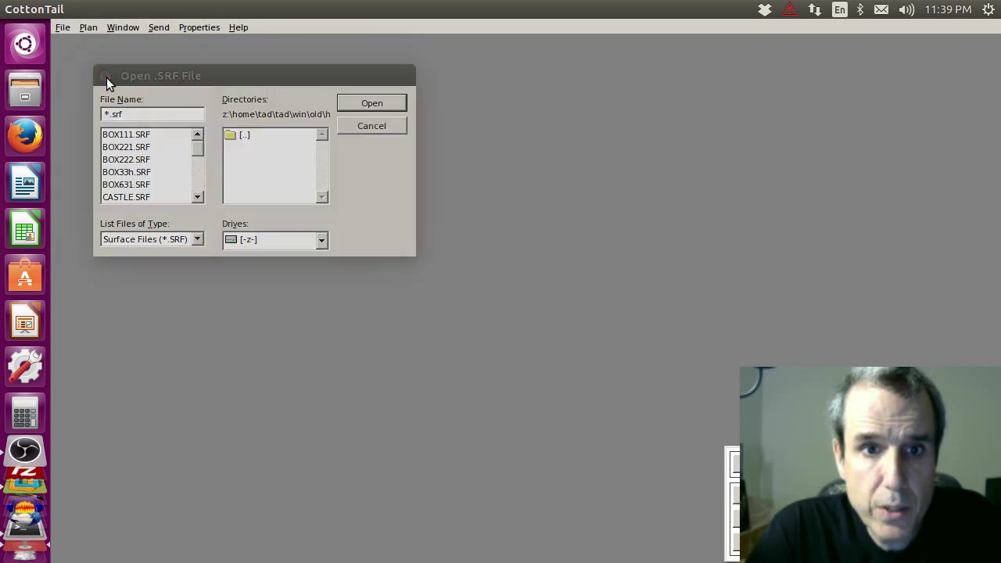
- Open the CNC file CASTLE.CNC for viewing and maximize its window
left_click(67, 27)
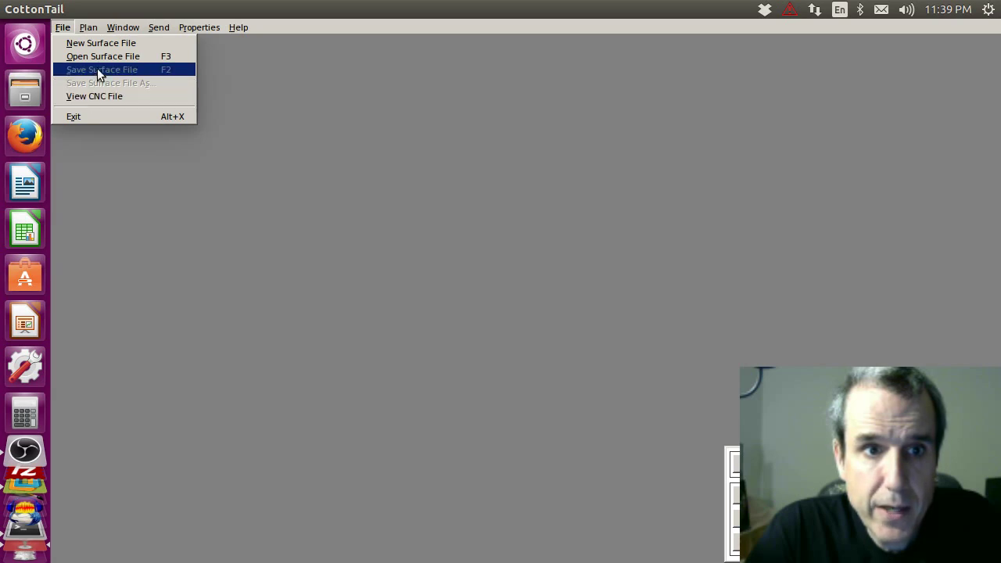
left_click(99, 96)
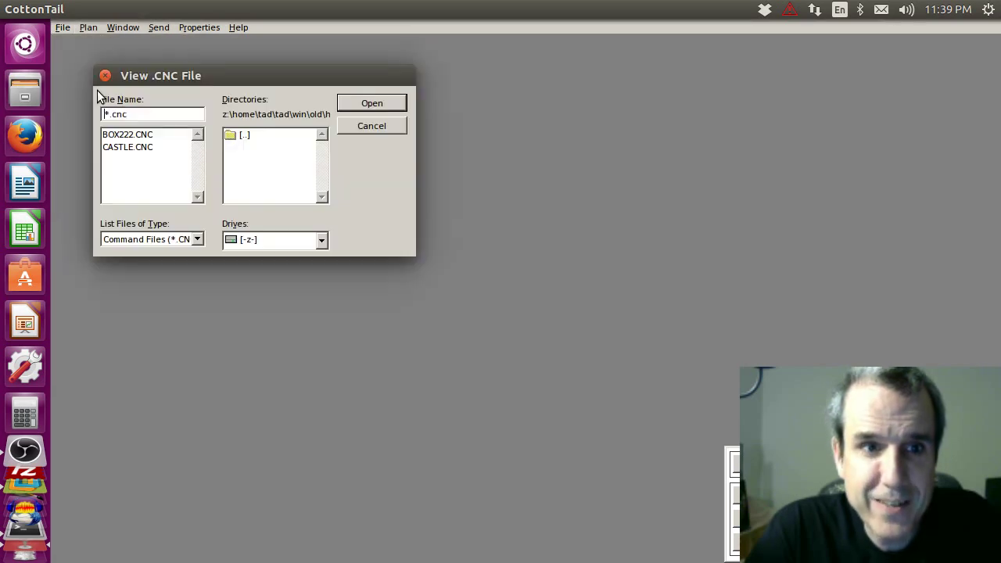
double_click(134, 149)
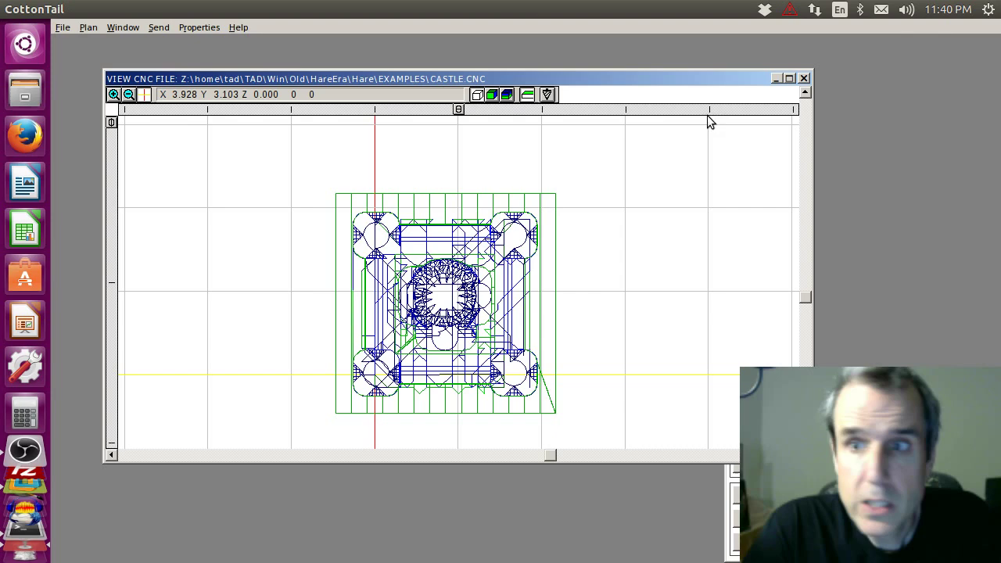
left_click(789, 79)
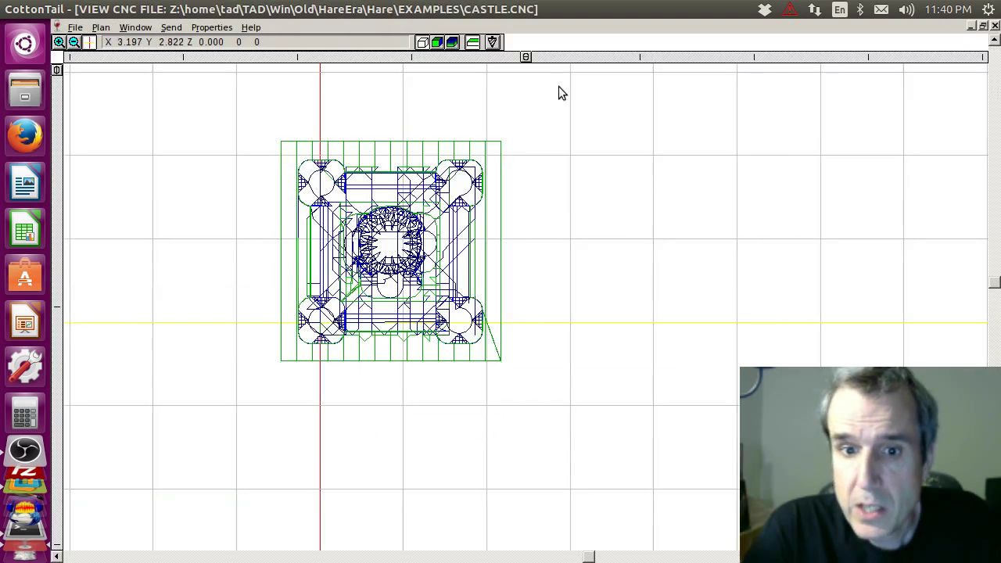
- Tilt the castle toolpath view to 48 and rotate it to 137 to inspect it obliquely
left_click_drag(56, 68, 60, 138)
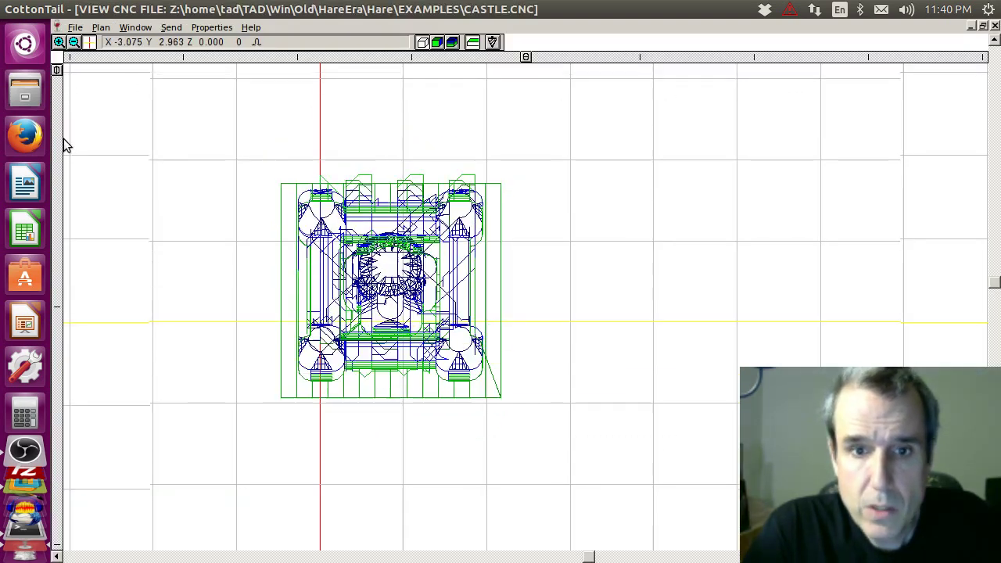
left_click(61, 327)
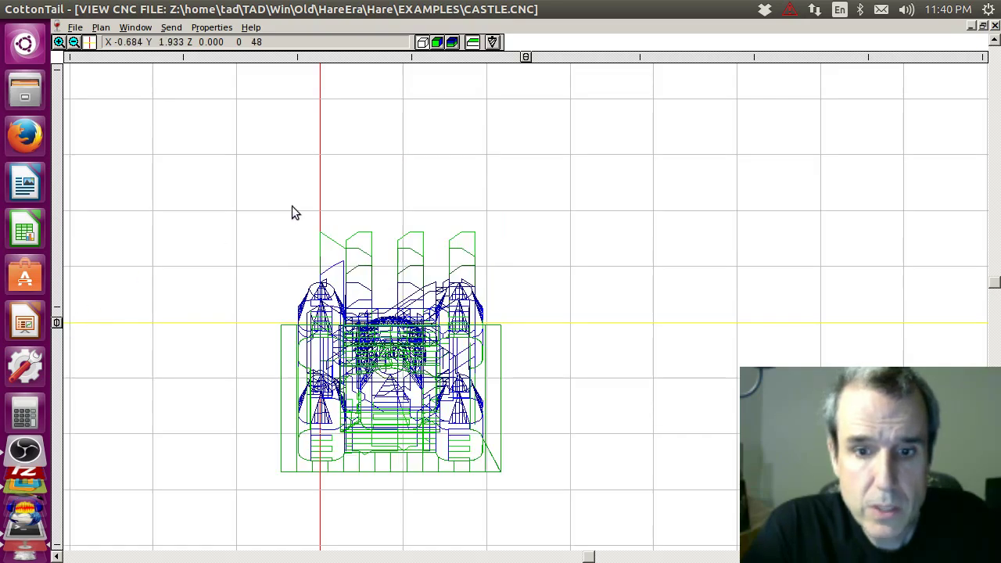
left_click_drag(525, 58, 881, 75)
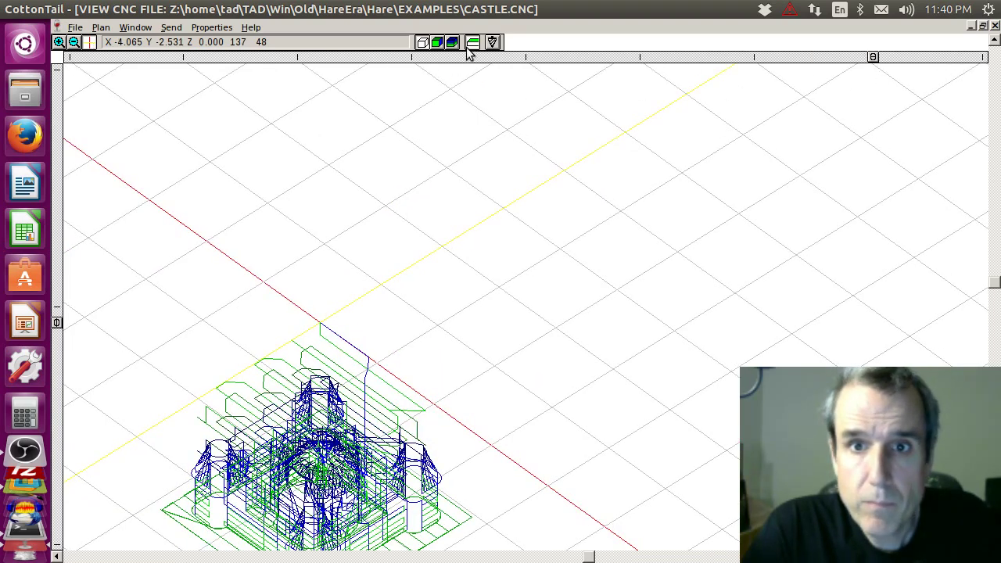
- Show the castle toolpath with solid shading, and recolor it by elevation using 40 colors per inch
left_click(437, 43)
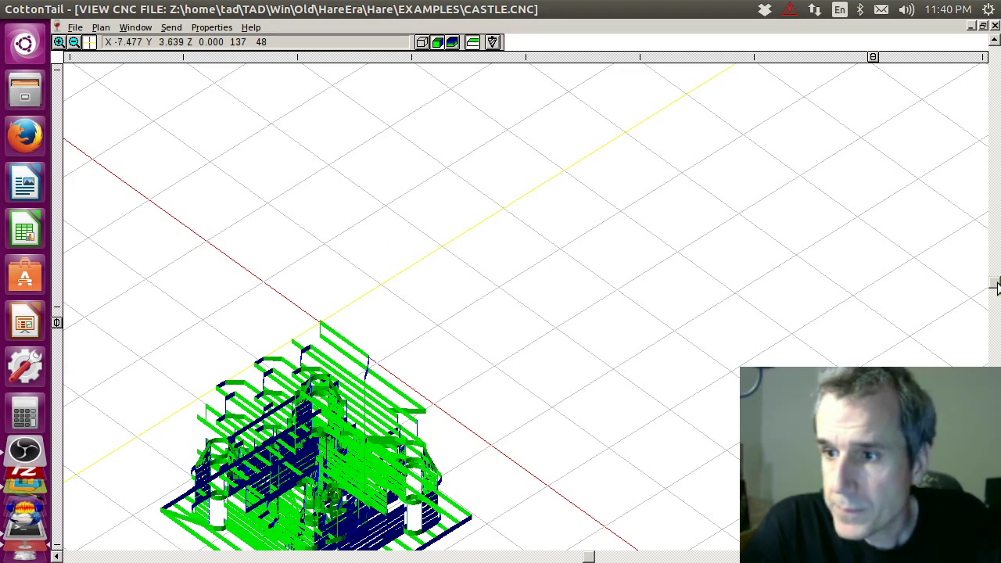
left_click_drag(995, 285, 996, 325)
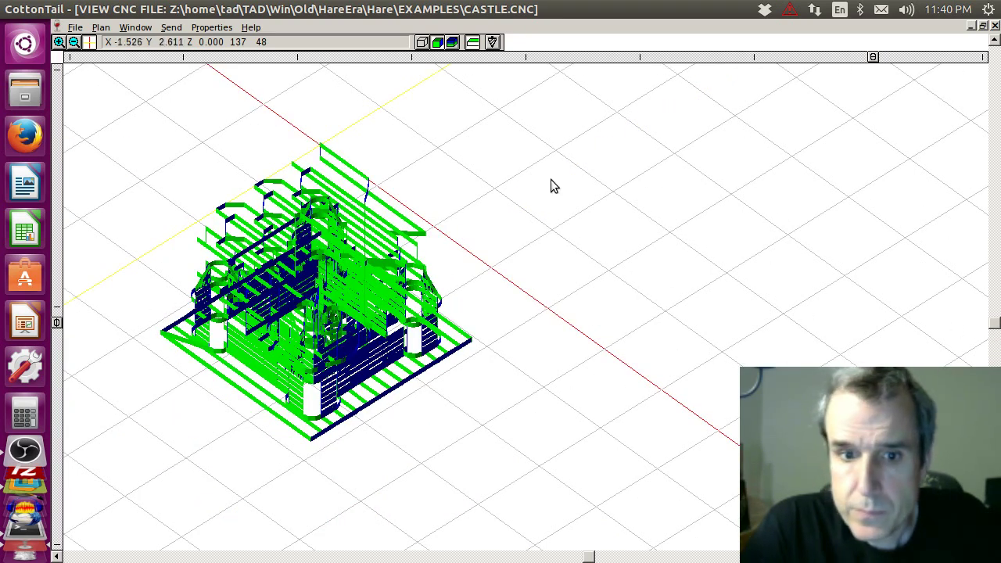
left_click(453, 44)
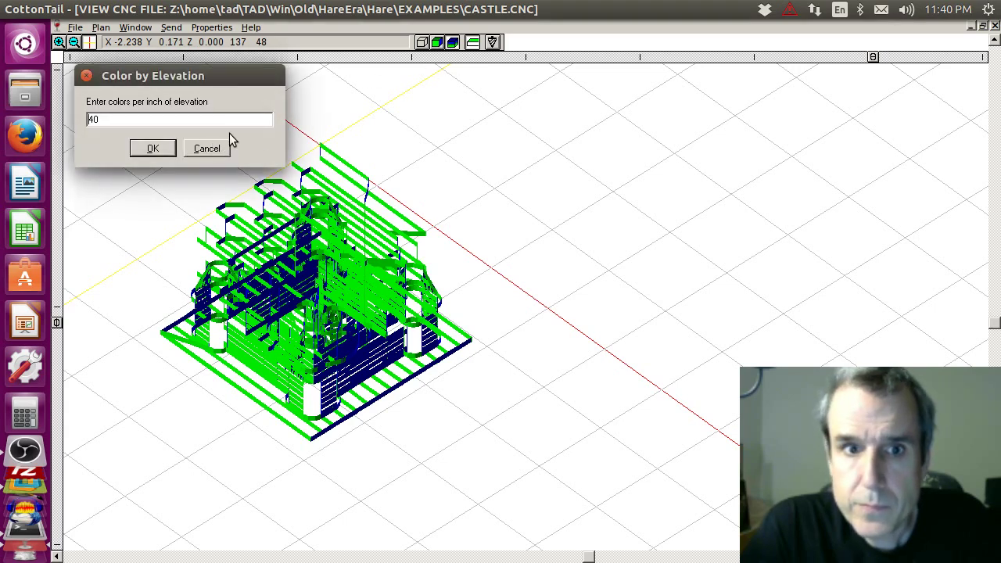
left_click(217, 150)
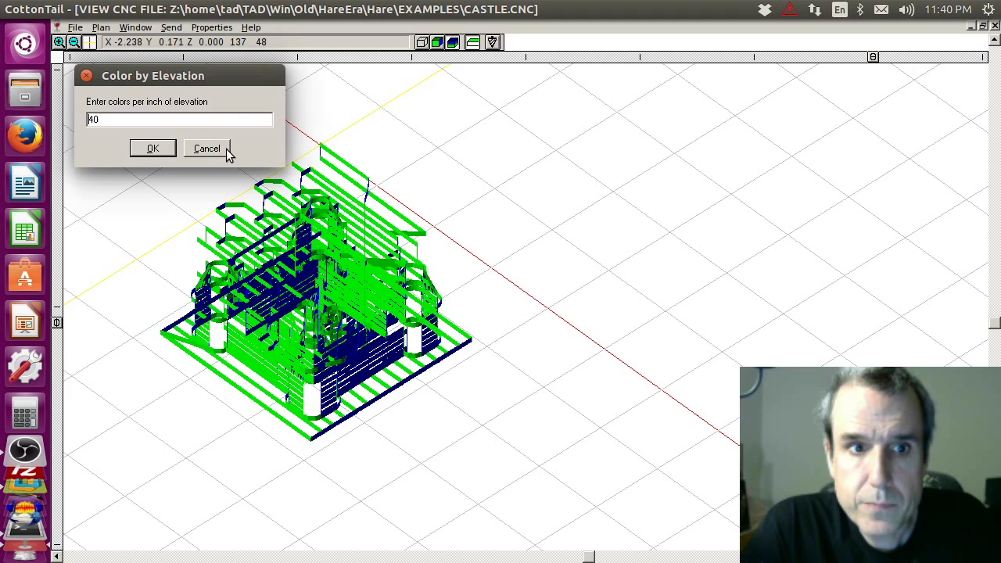
left_click(156, 152)
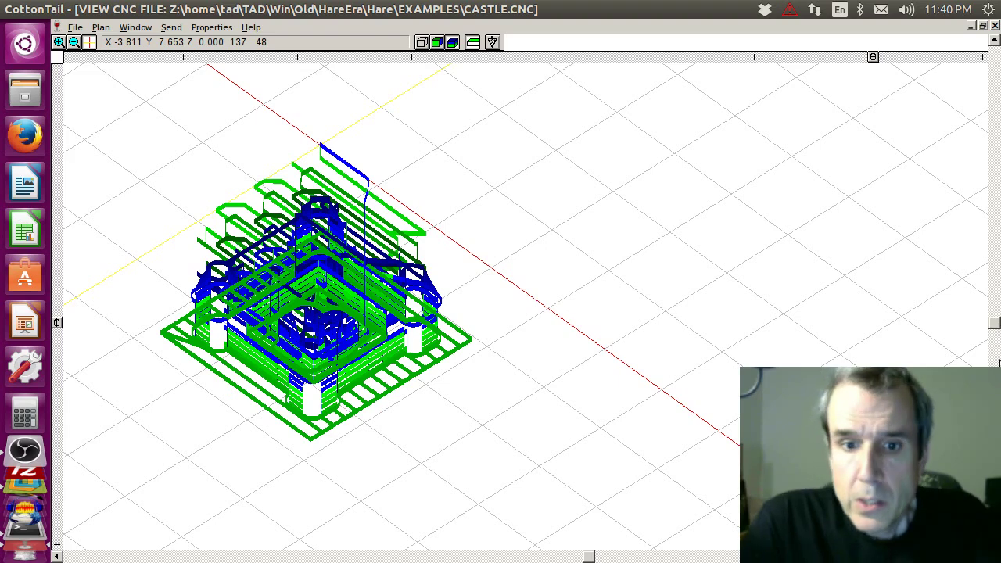
scroll(994, 327, "down", 3)
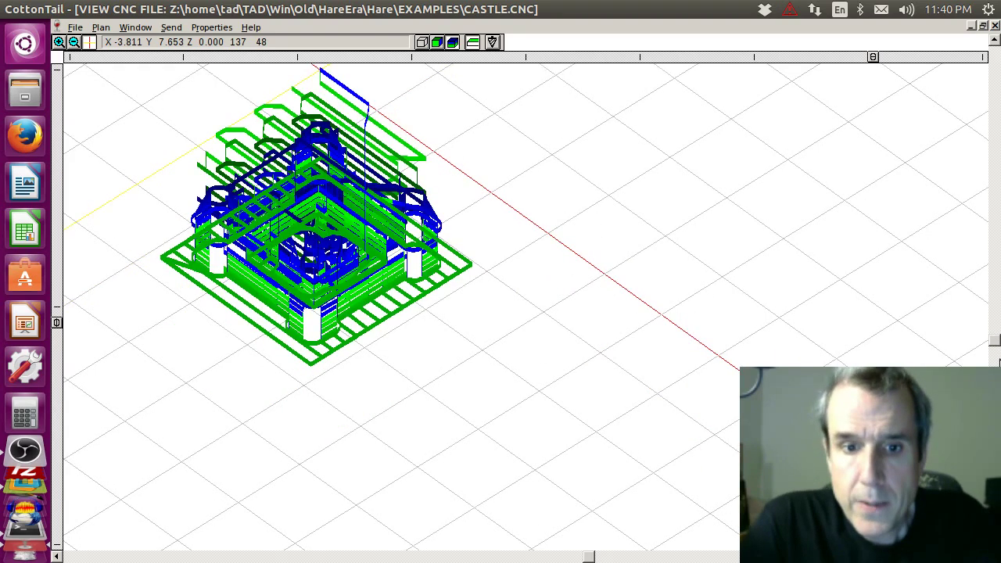
- Return the castle toolpath to plain solid shading and inspect it at tilts of 61, 75 and 0
left_click(437, 43)
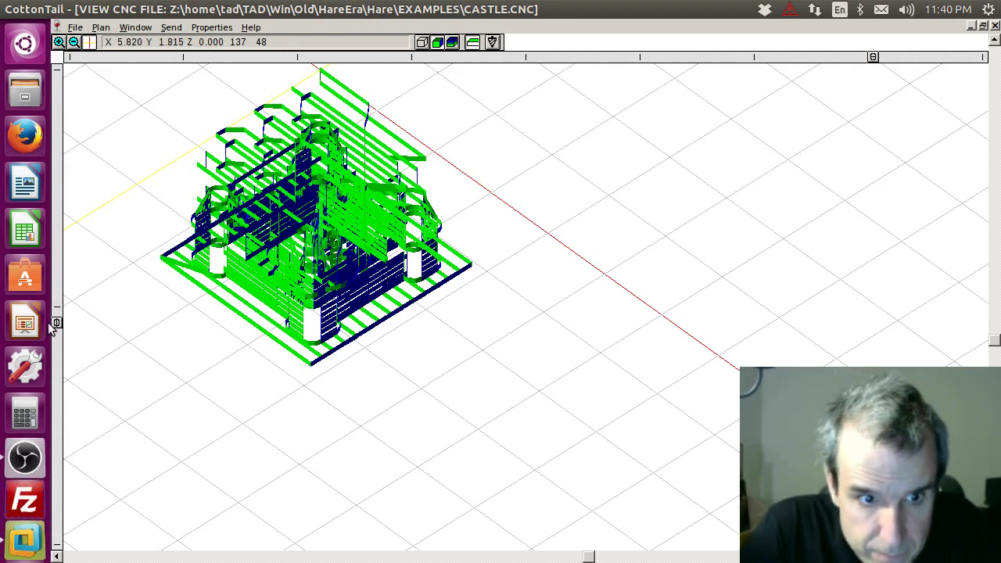
left_click(62, 403)
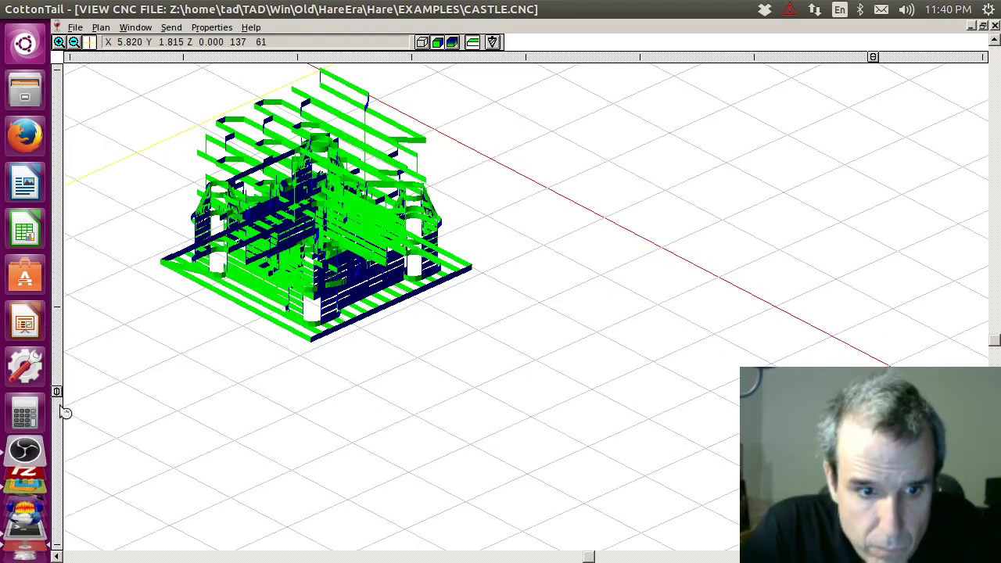
left_click(65, 469)
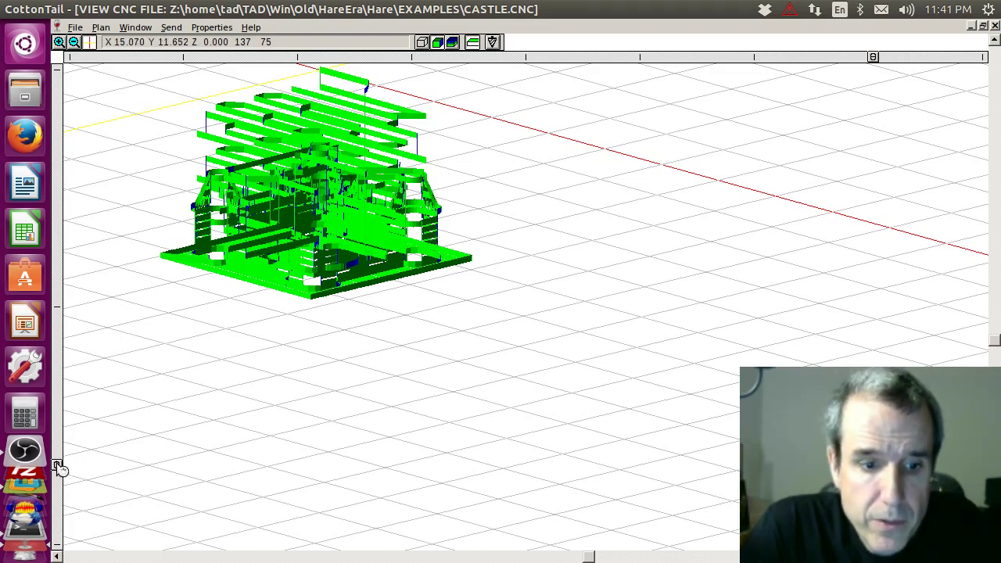
left_click_drag(59, 468, 65, 74)
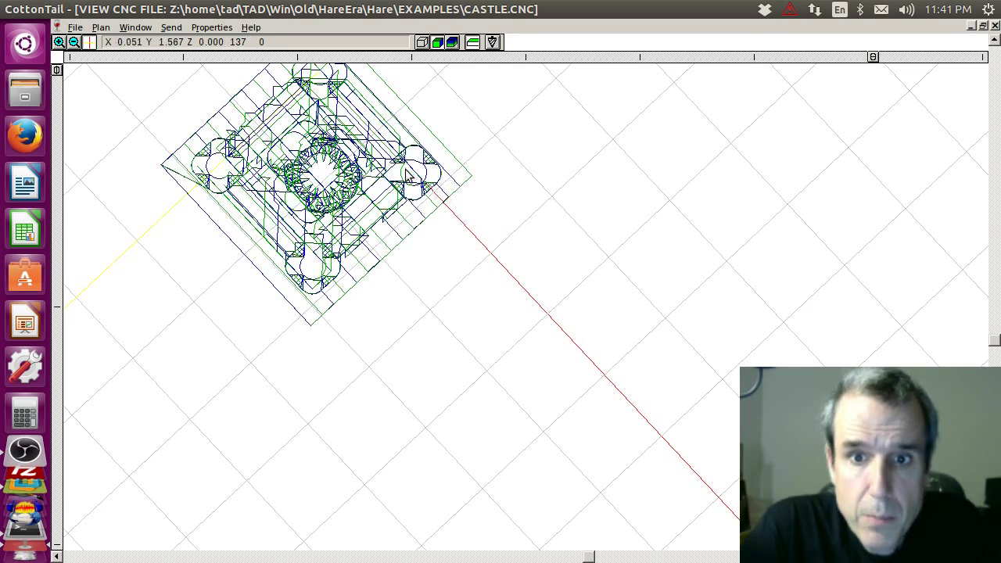
- Open the surface file CASTLE.SRF from the EXAMPLES folder
left_click(75, 28)
left_click(86, 55)
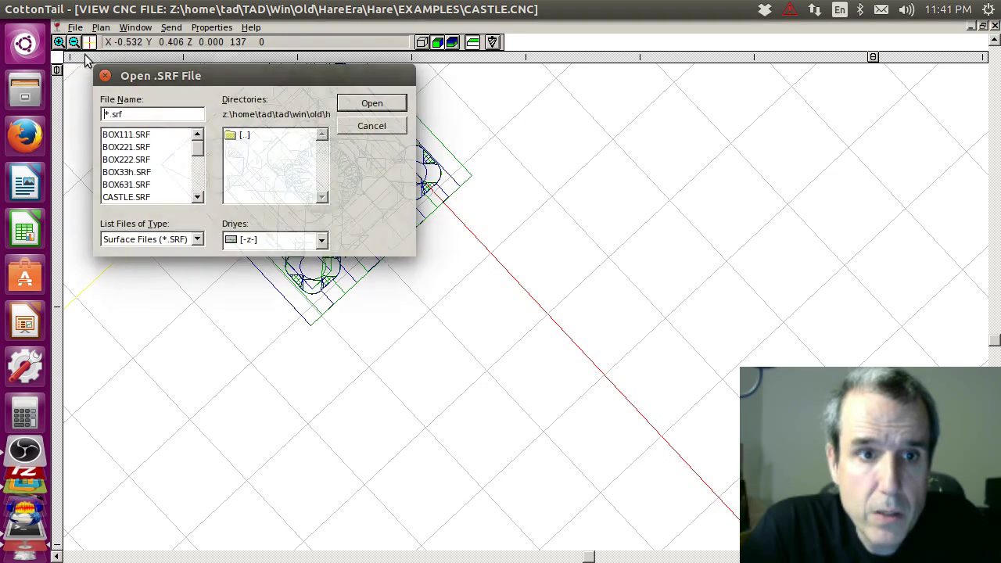
left_click(134, 200)
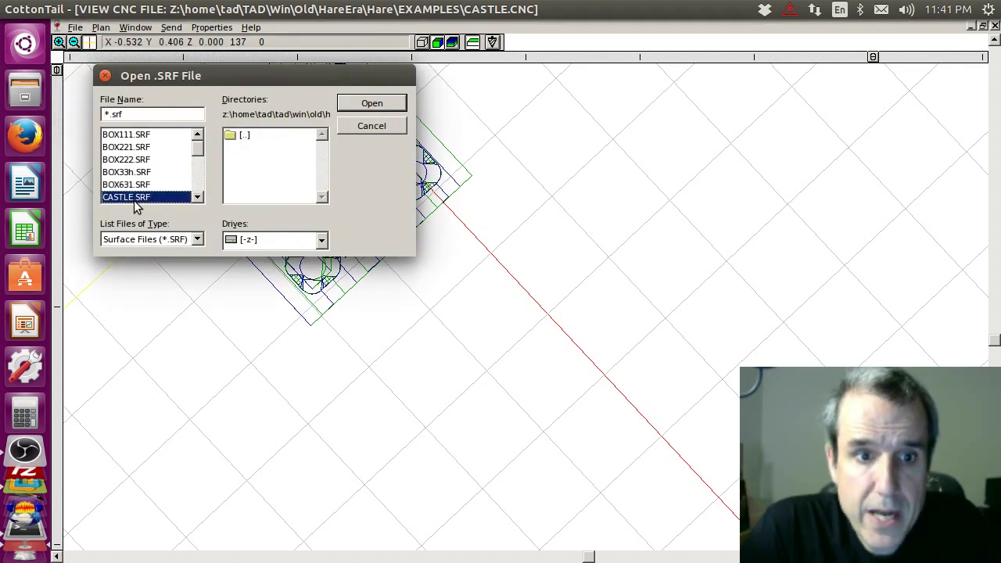
double_click(134, 200)
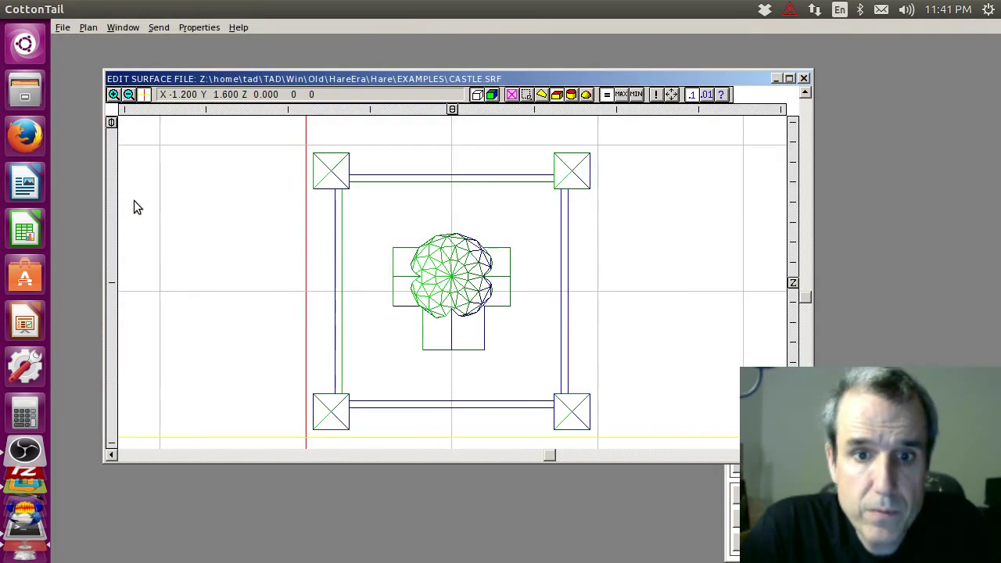
- Display the castle surface with solid shading and tilt its view to 4, dismissing the program error dialog
left_click(492, 95)
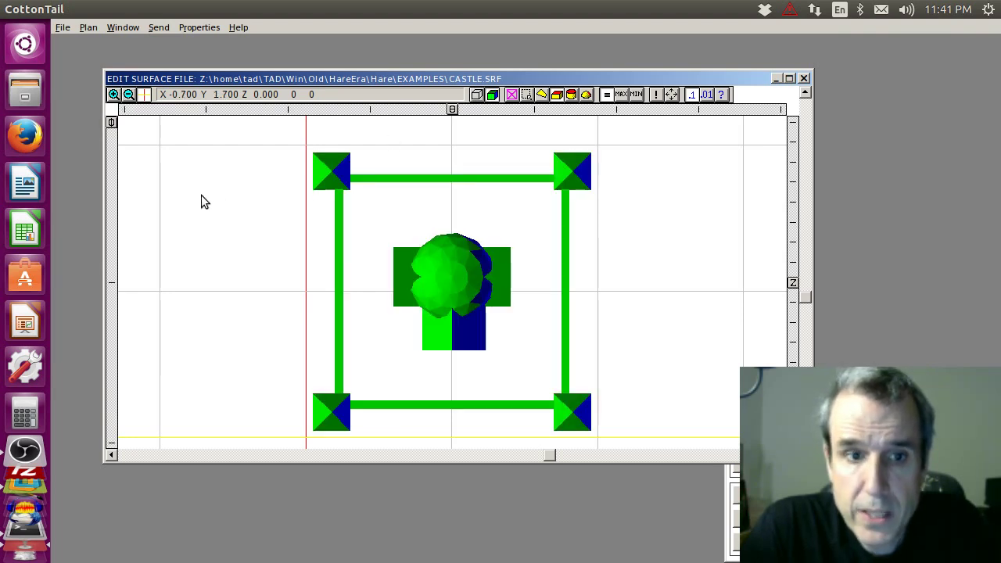
left_click(111, 123)
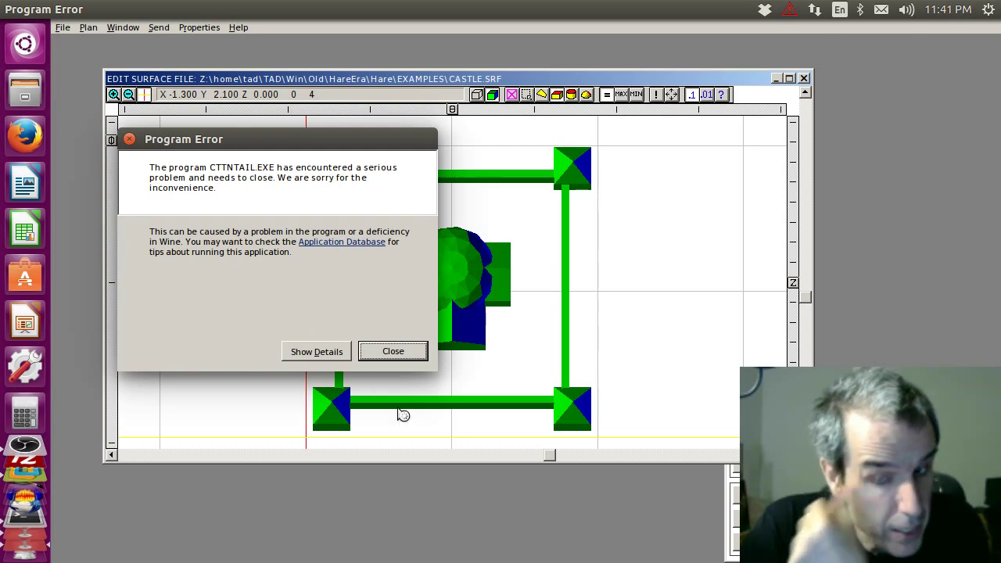
left_click(393, 351)
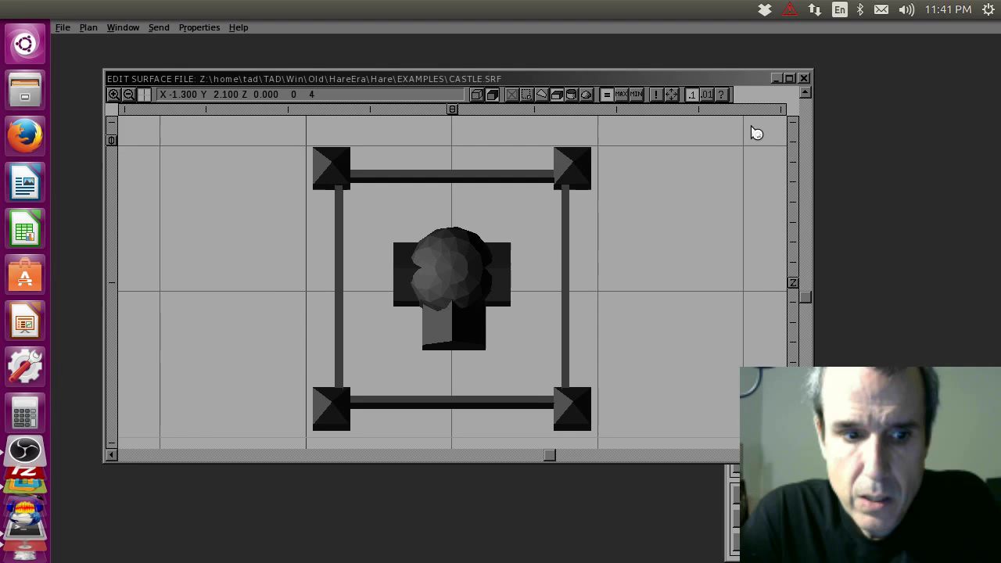
left_click(25, 452)
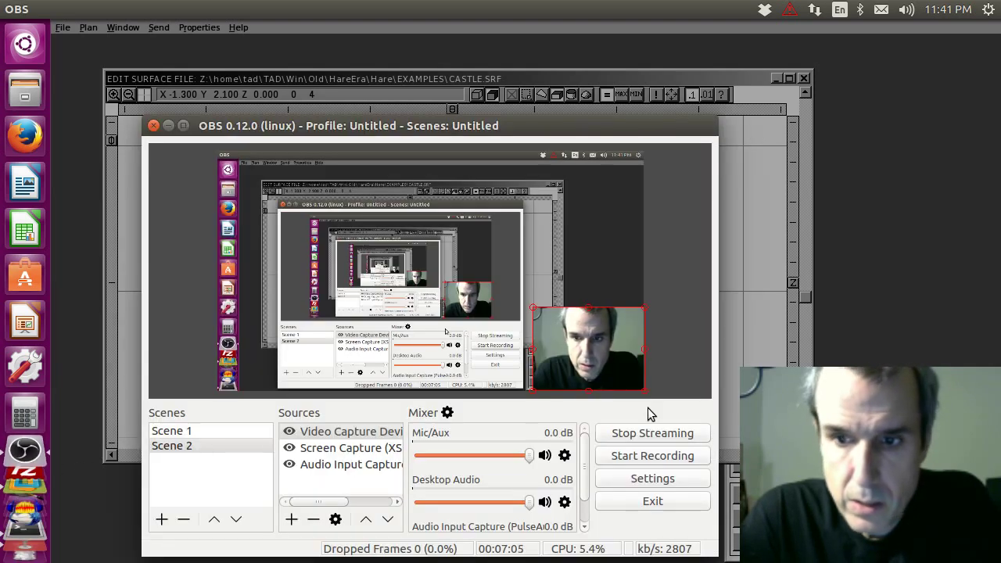
key("alt+Tab")
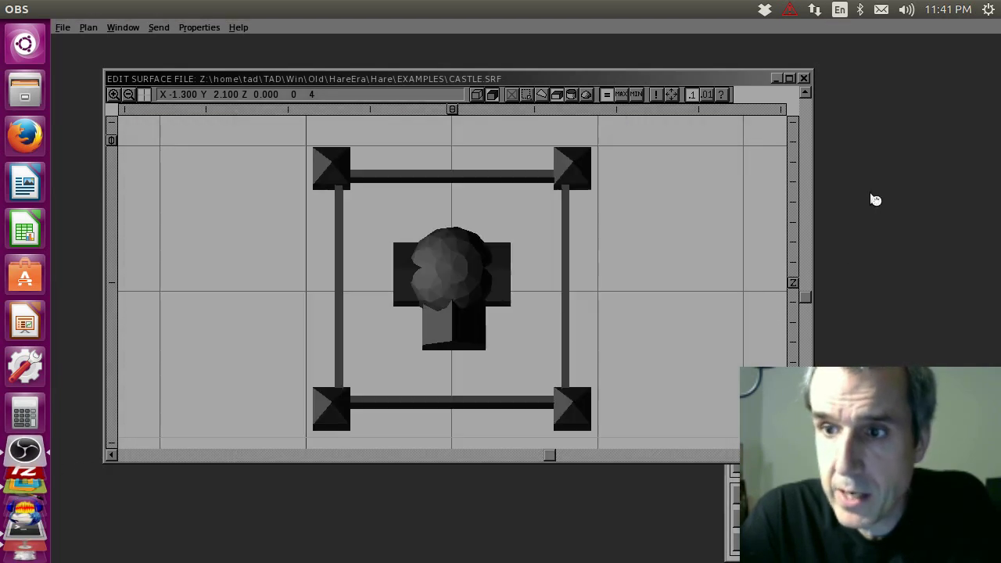
mouse_move(13, 14)
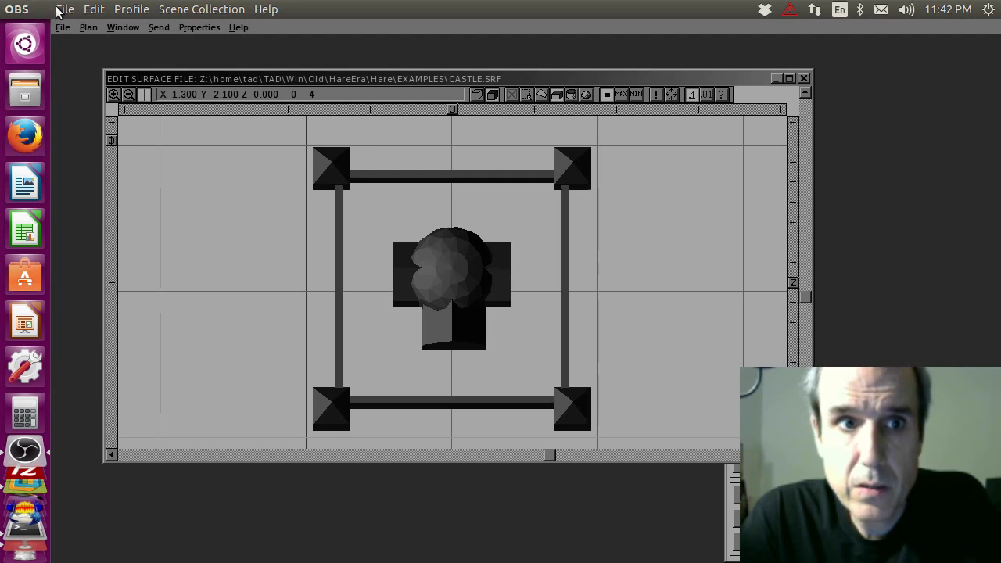
left_click(61, 9)
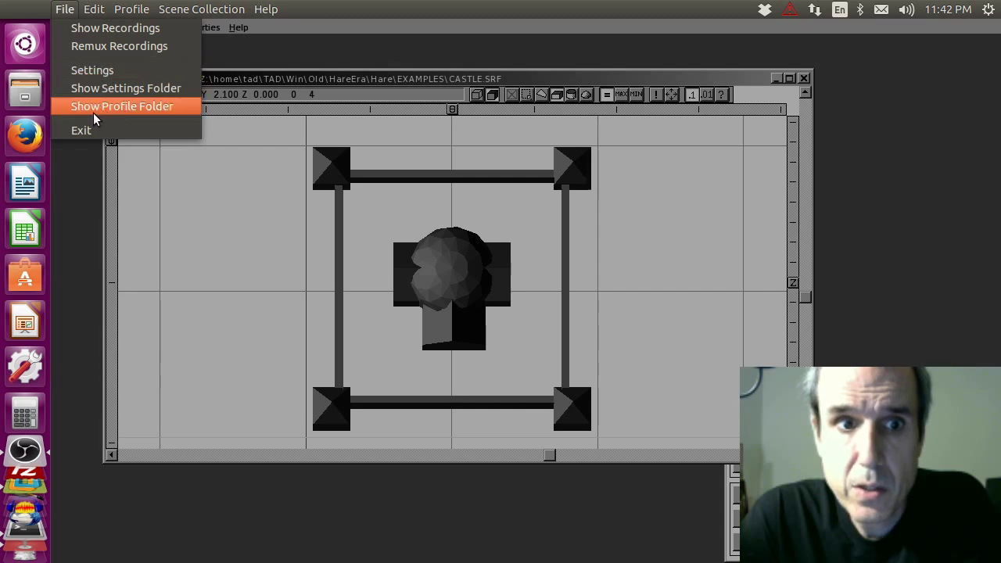
left_click(374, 56)
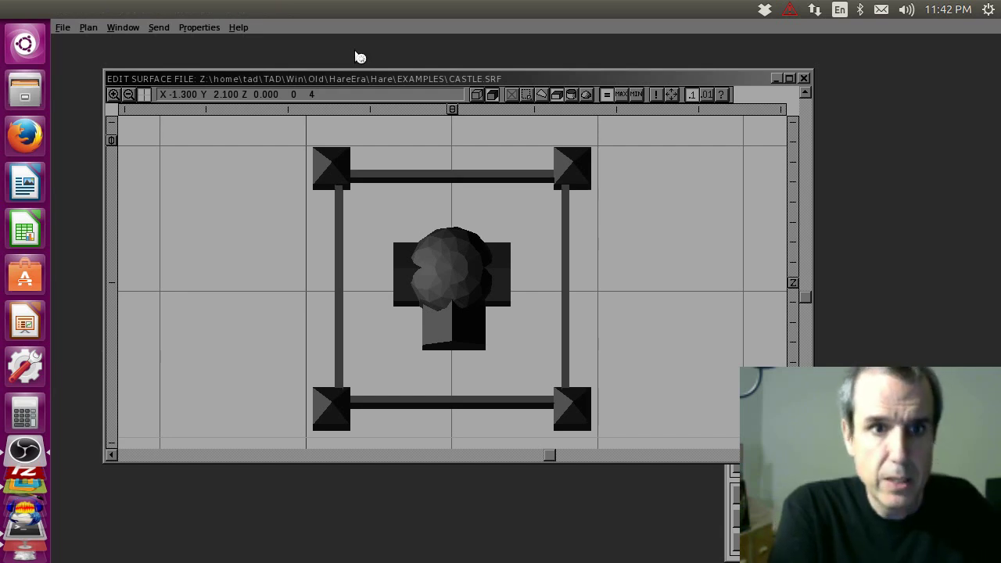
key("alt+Tab")
key("alt+Tab")
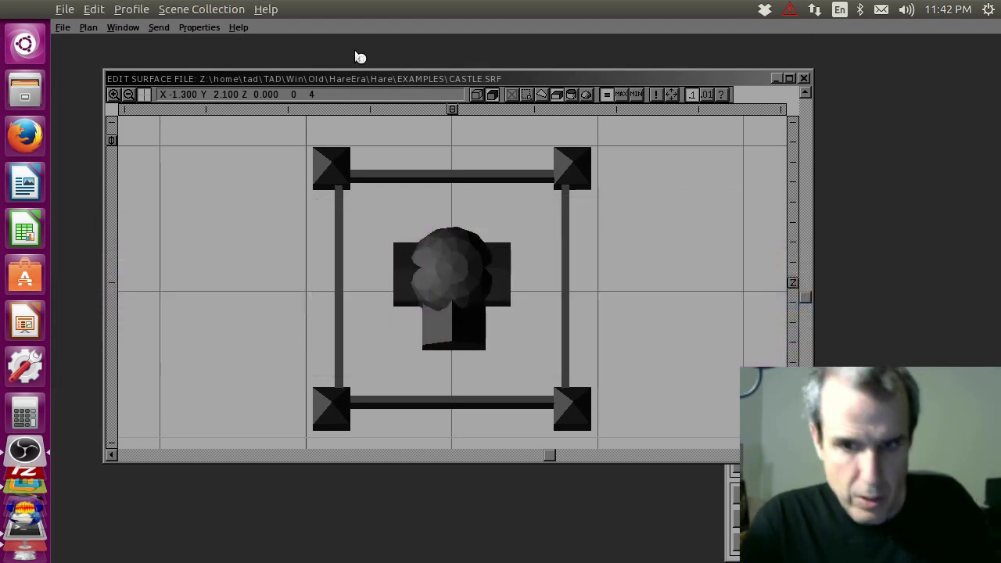
key("alt+Tab")
key("alt+Tab")
key("alt+Tab")
key("alt+shift+Tab")
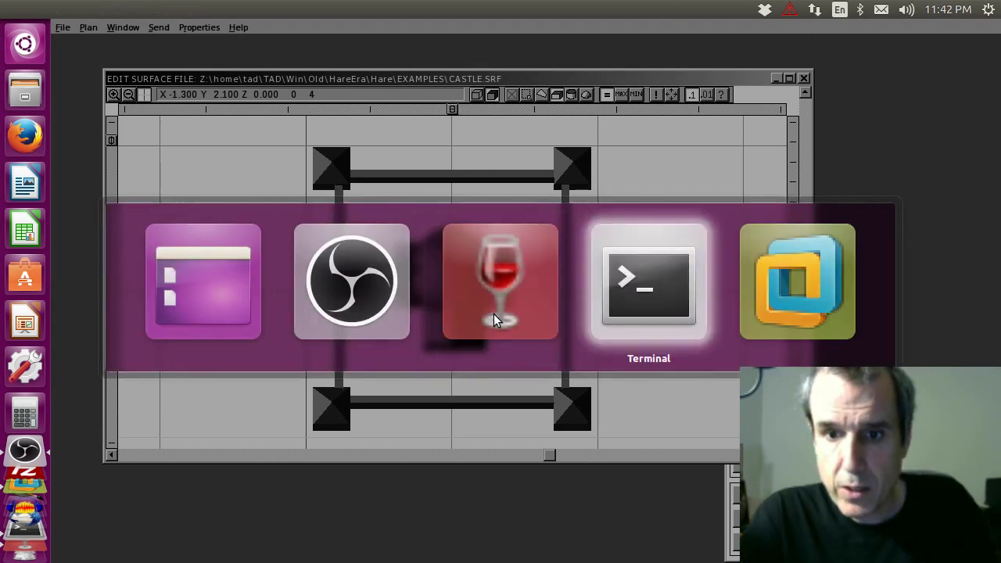
key("alt+Tab")
key("alt+Tab")
key("alt+Tab")
key("alt+Tab")
key("alt+shift+Tab")
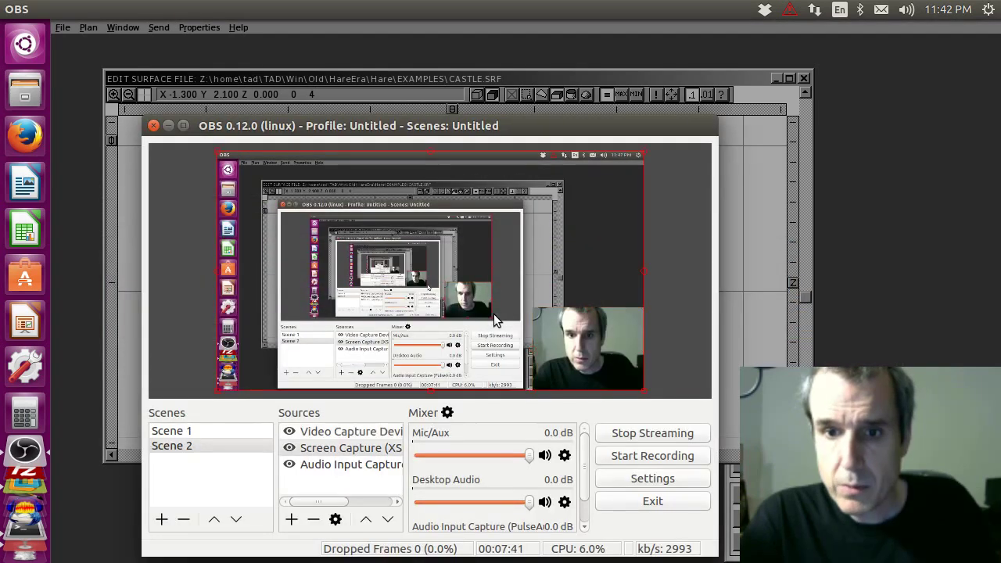
key("ctrl+super+Down")
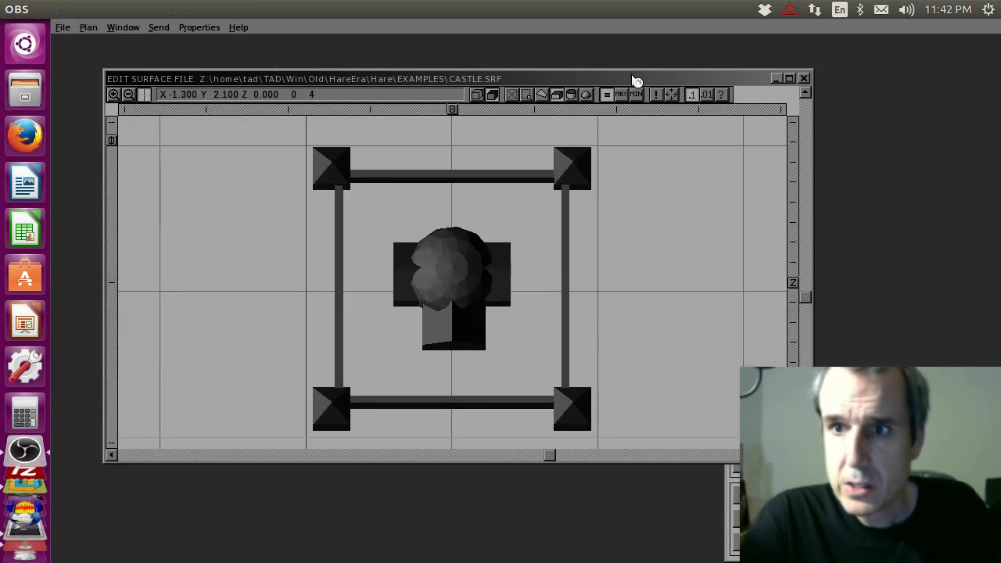
left_click(987, 10)
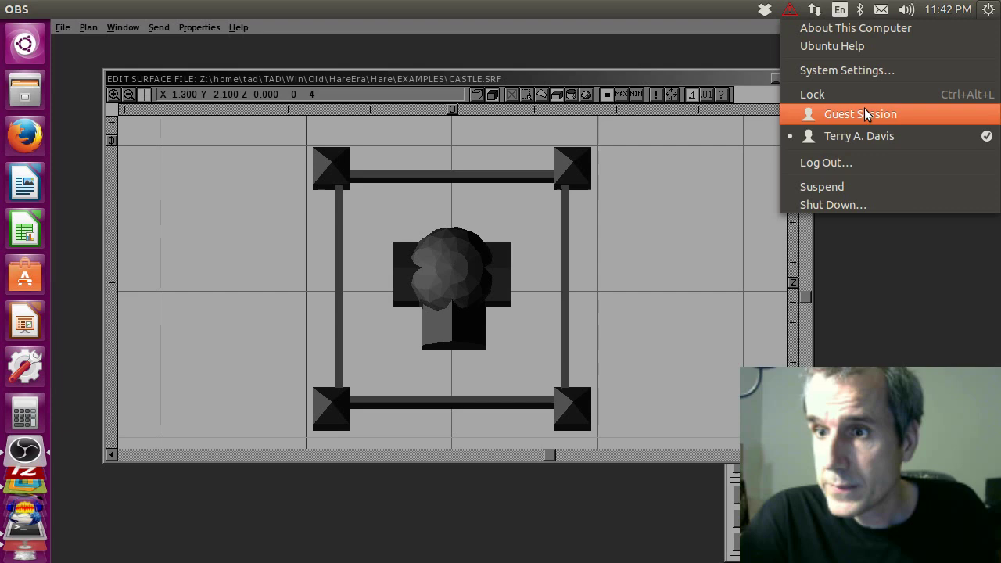
left_click(529, 71)
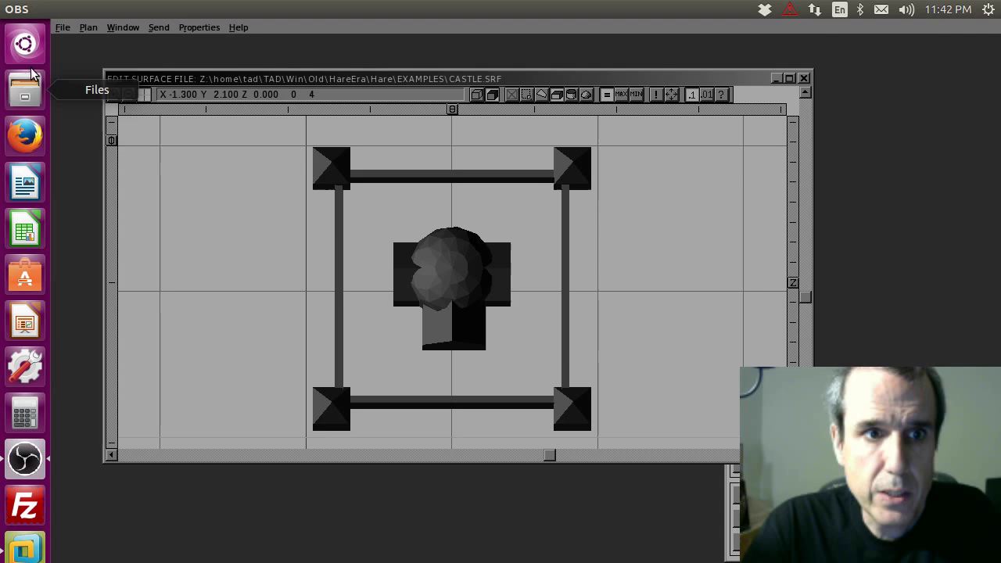
- Switch to Firefox, search Google for "kill ubuntu task hung" and open the Ask Ubuntu question on identifying and killing a hanging process
left_click(23, 141)
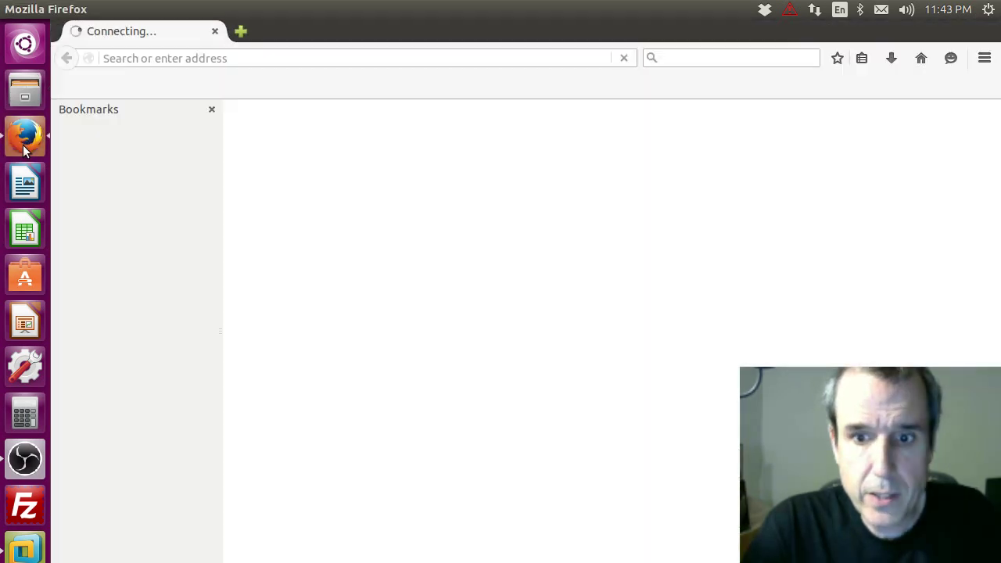
scroll(117, 438, "down", 5)
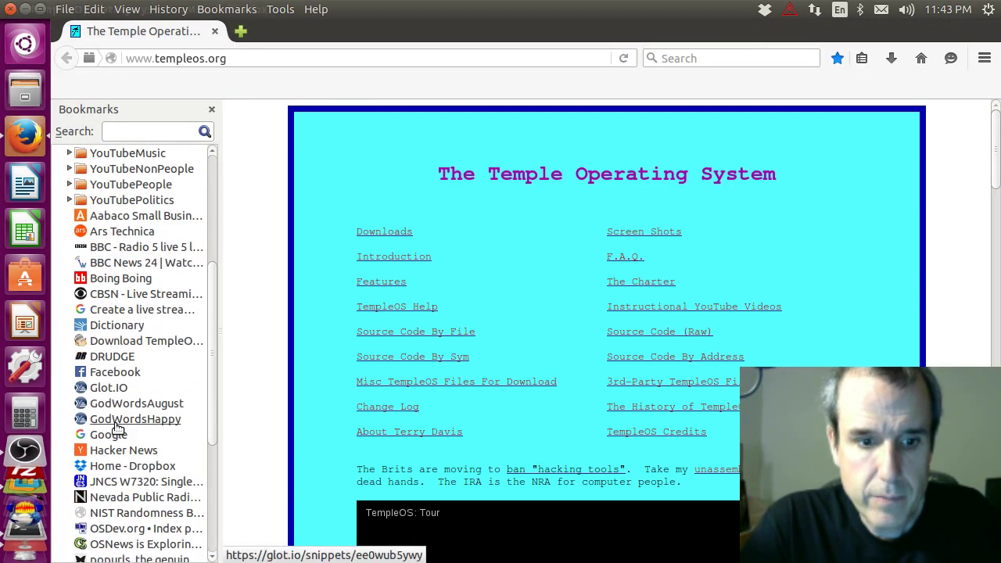
left_click(115, 433)
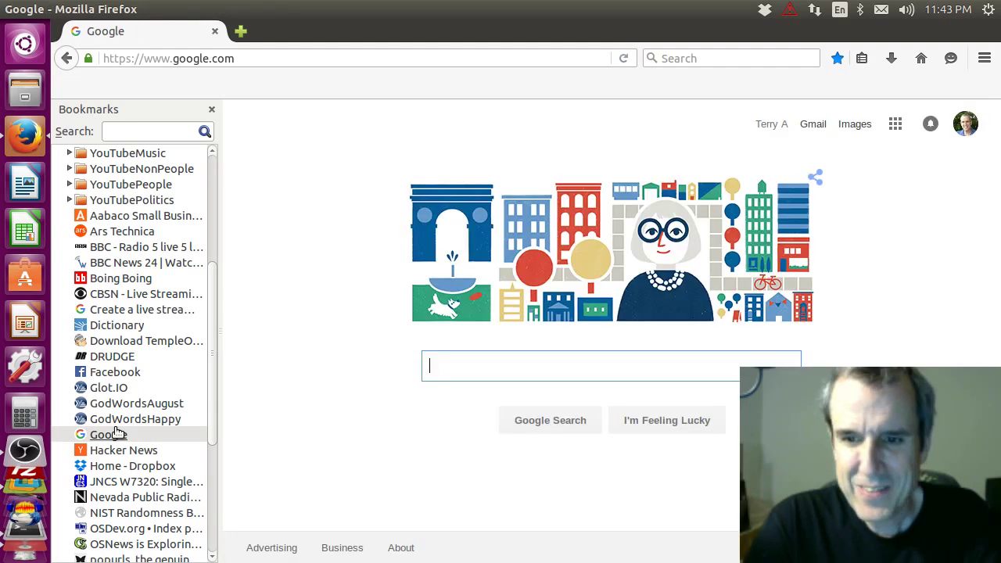
type("kill ")
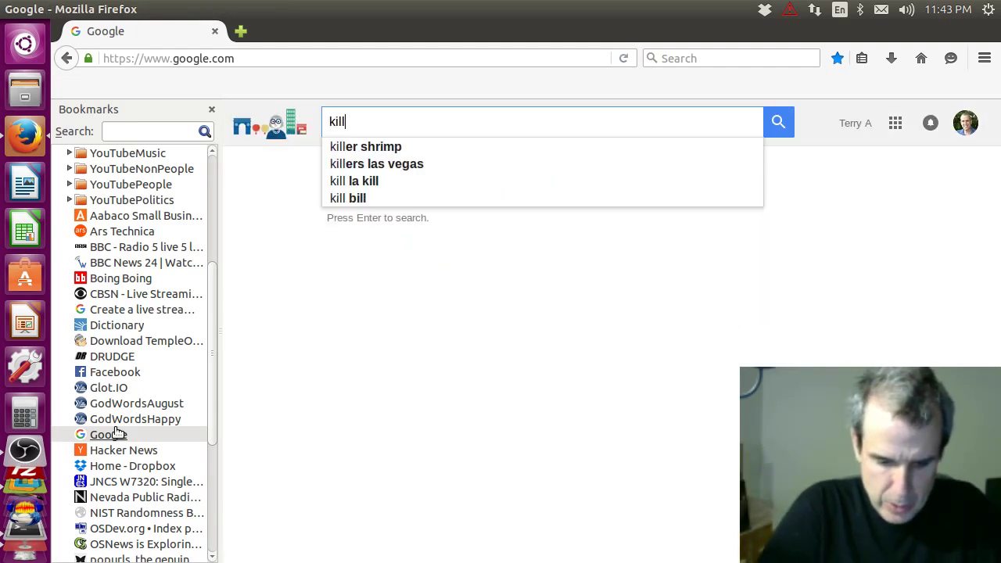
type("ubun")
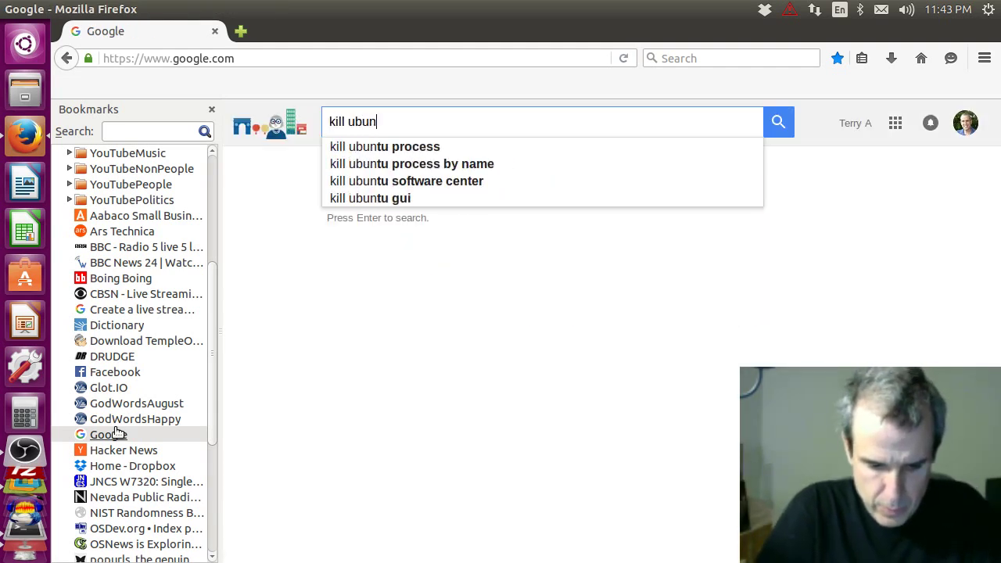
type("tu task ")
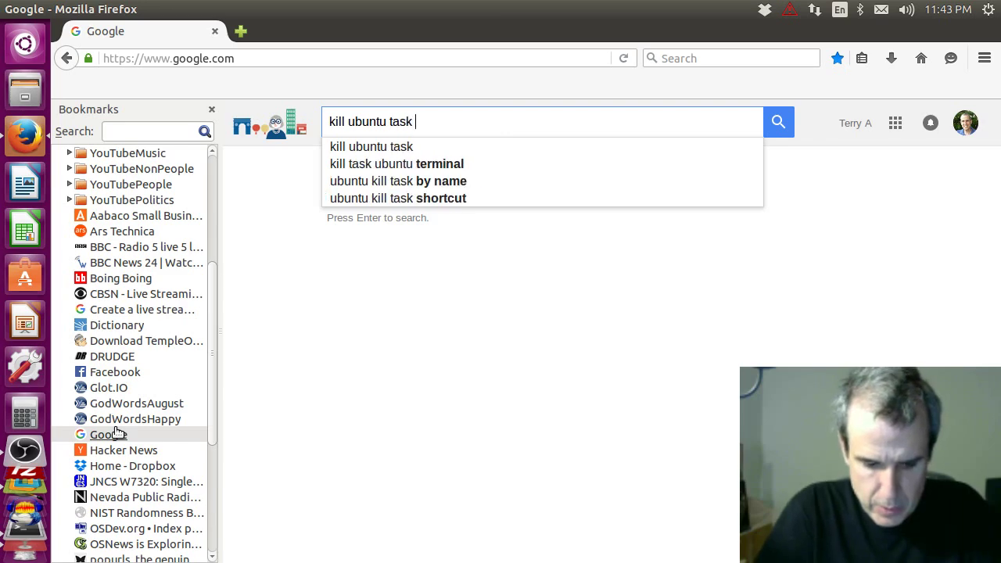
type("hung")
key("Return")
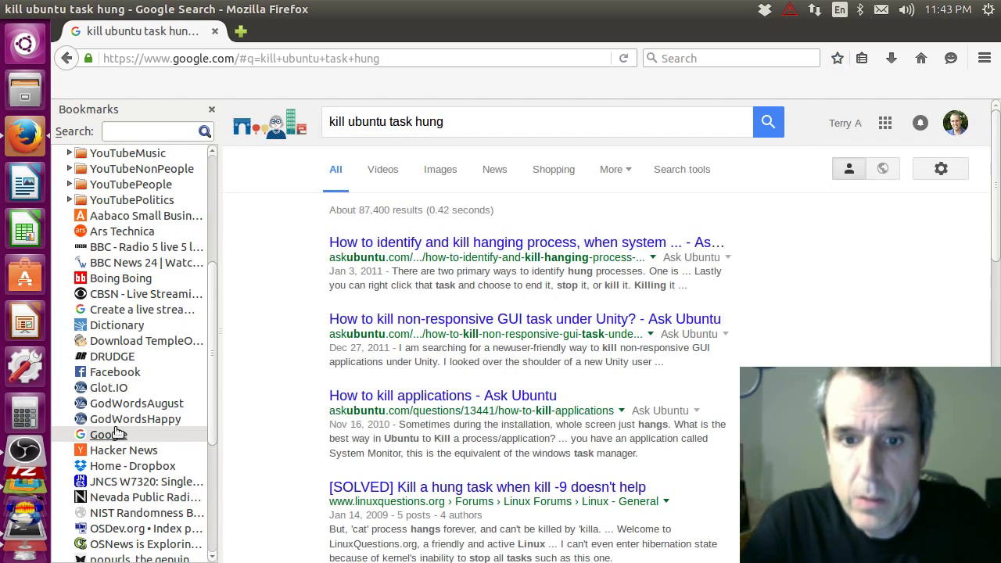
left_click(534, 248)
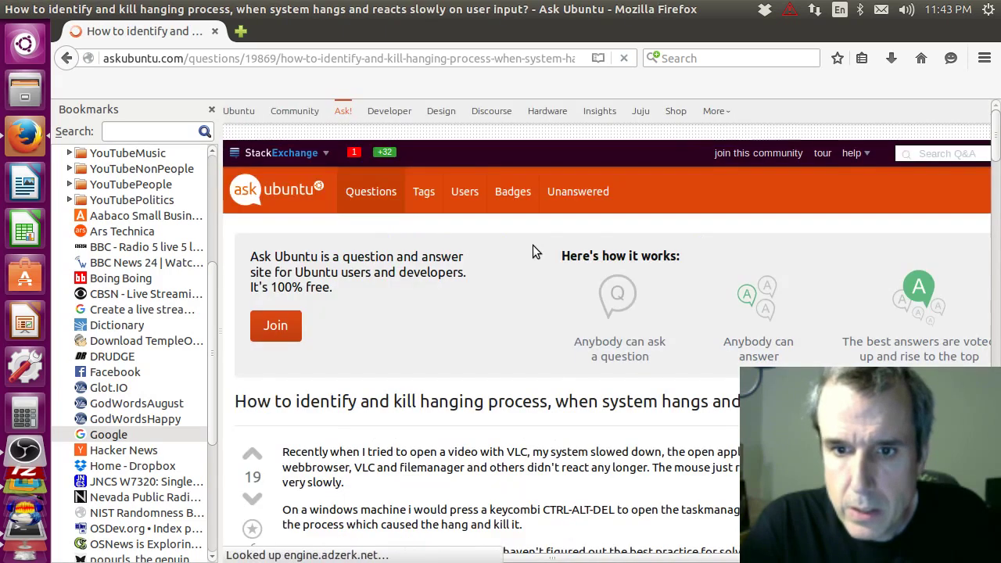
- Read the Ask Ubuntu question and its top answer on identifying hung processes with System Monitor
scroll(517, 307, "down", 1)
scroll(517, 306, "down", 3)
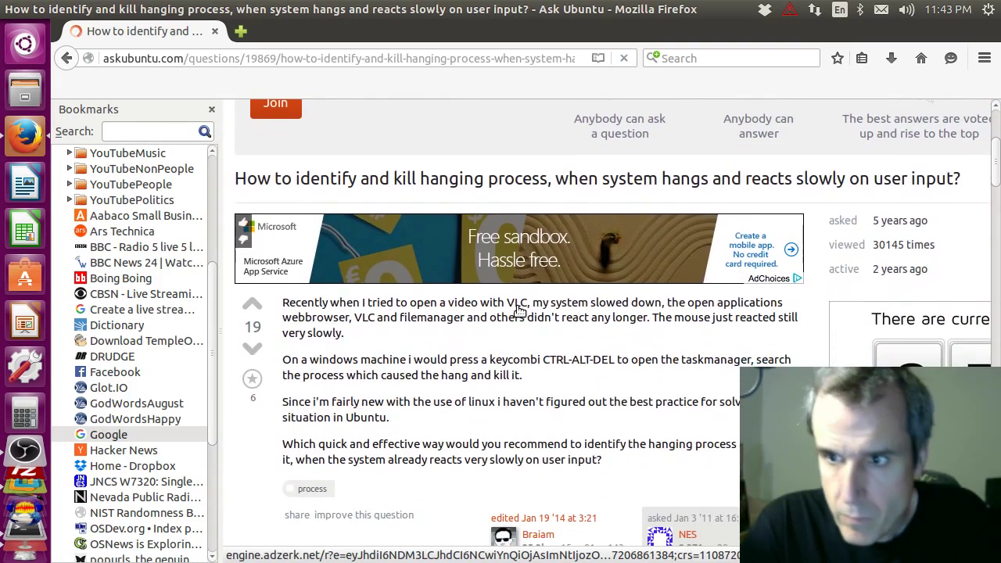
scroll(561, 274, "down", 1)
scroll(561, 274, "down", 5)
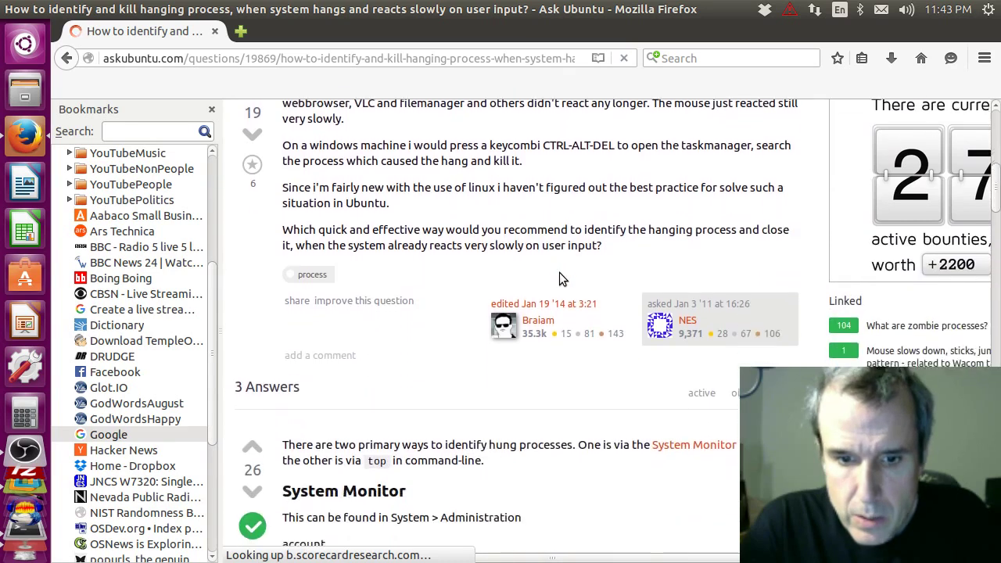
scroll(563, 280, "down", 2)
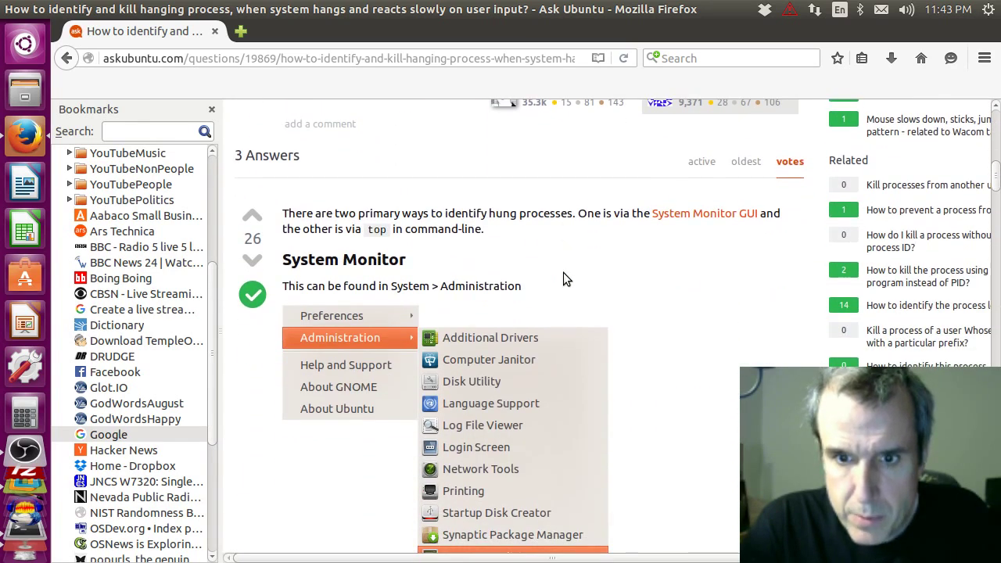
scroll(563, 274, "down", 3)
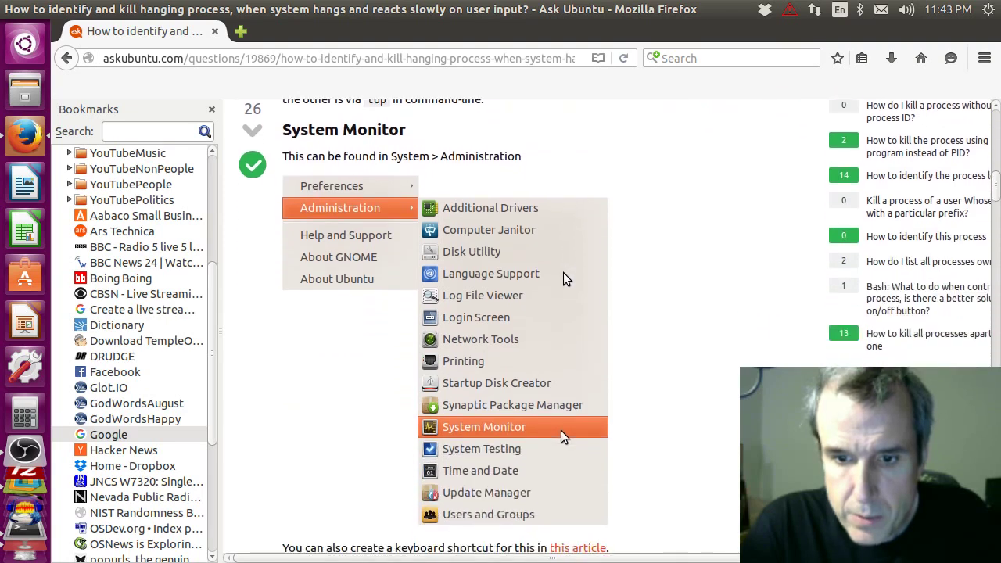
scroll(563, 274, "down", 4)
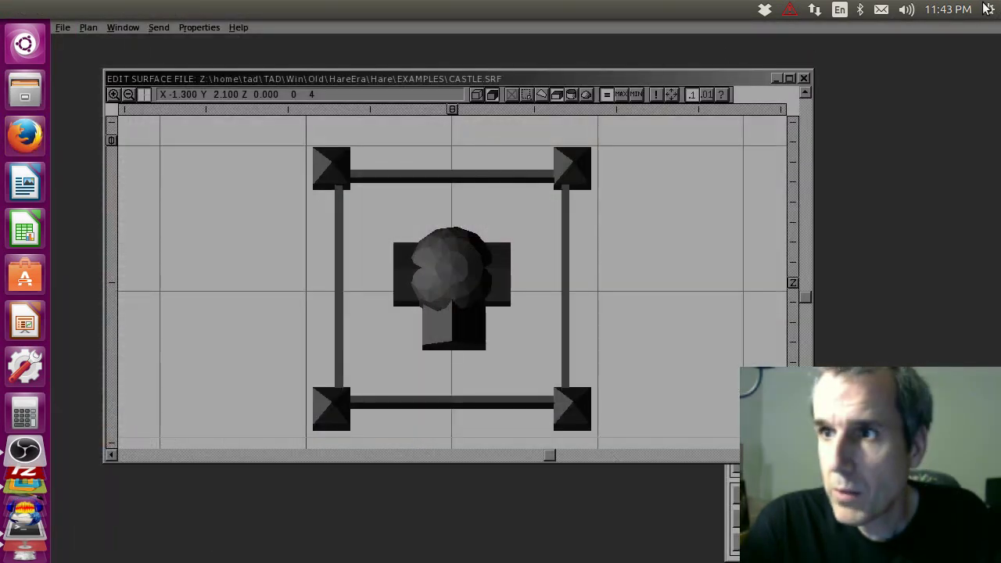
- Open System Settings, check its categories for a way to manage running processes, and close it
left_click(988, 8)
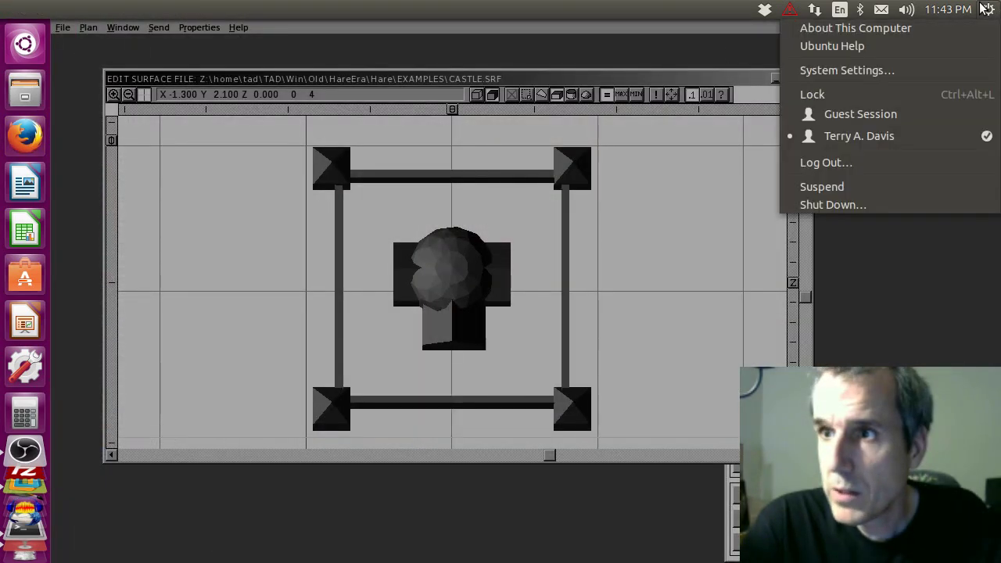
left_click(886, 72)
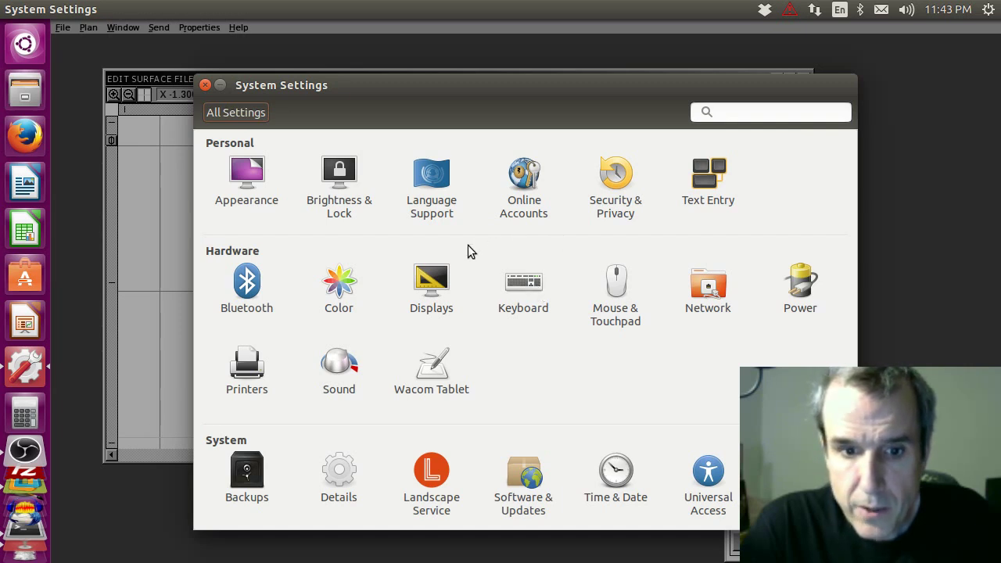
left_click(206, 85)
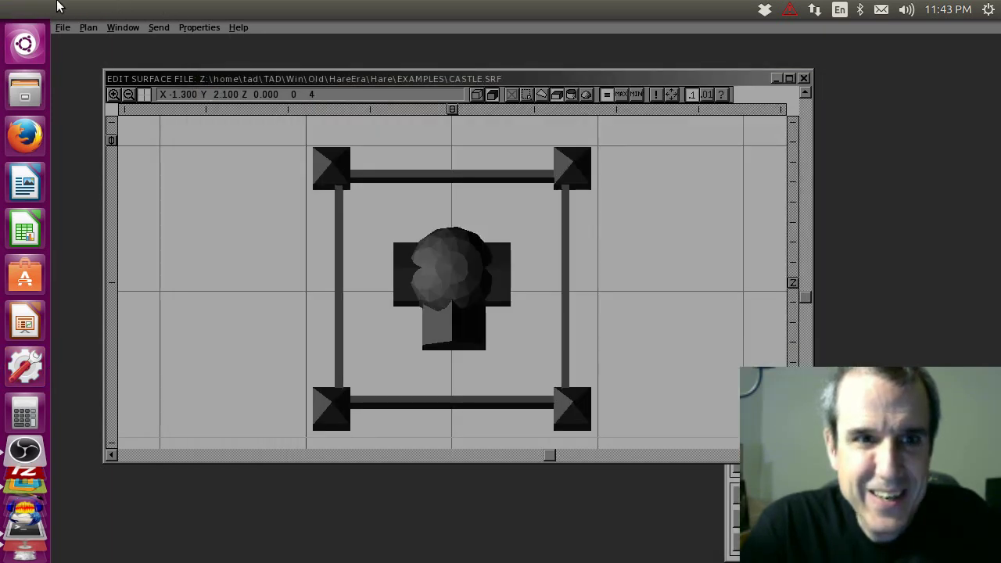
left_click(989, 10)
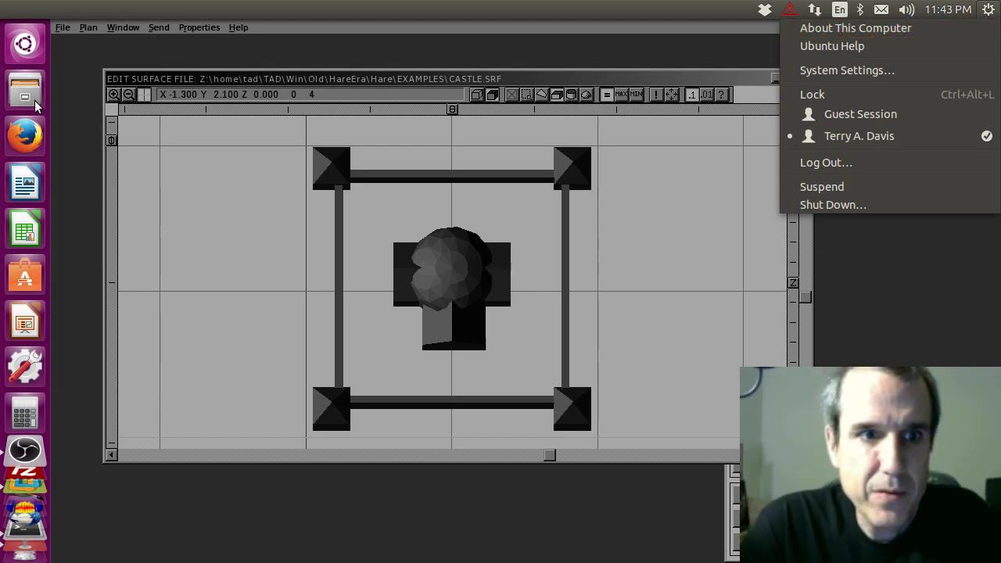
left_click(25, 281)
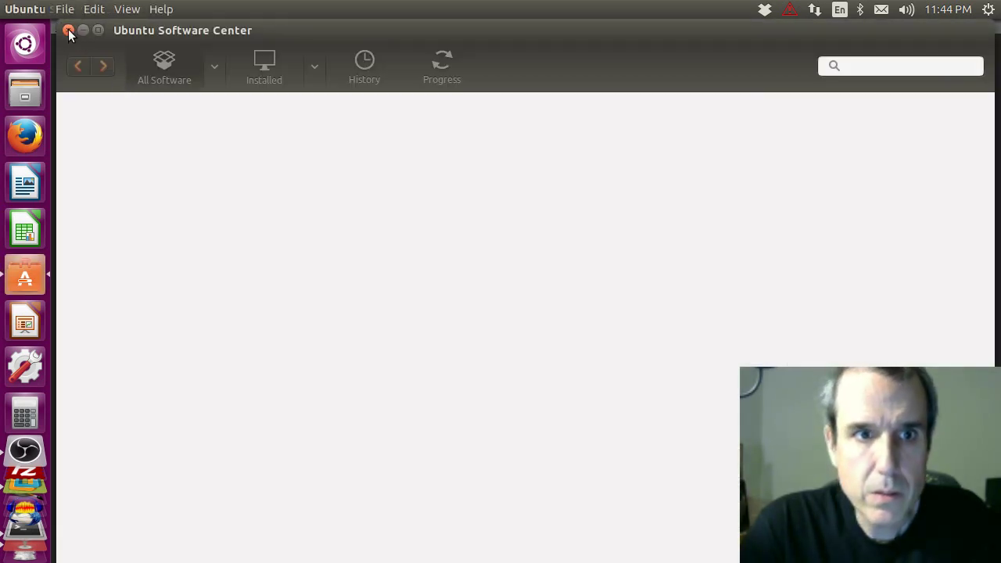
left_click(68, 31)
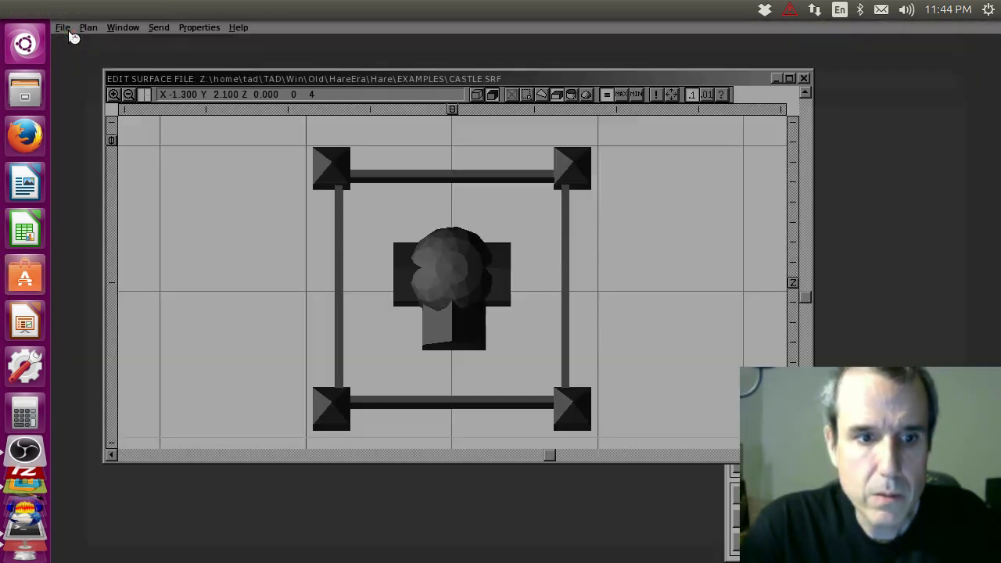
- Reopen System Settings to check once more for a process tool, and close it
left_click(21, 360)
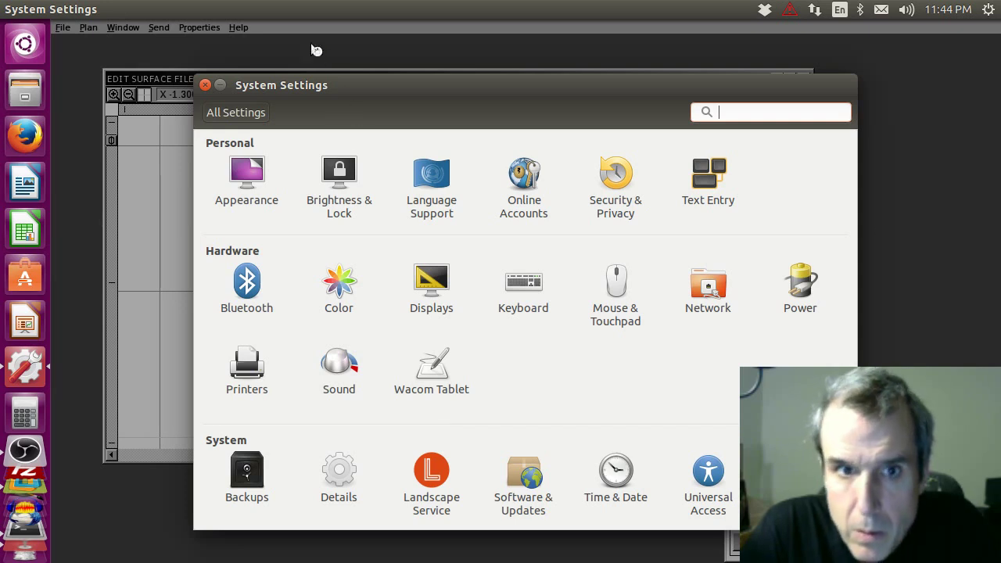
key("alt+F4")
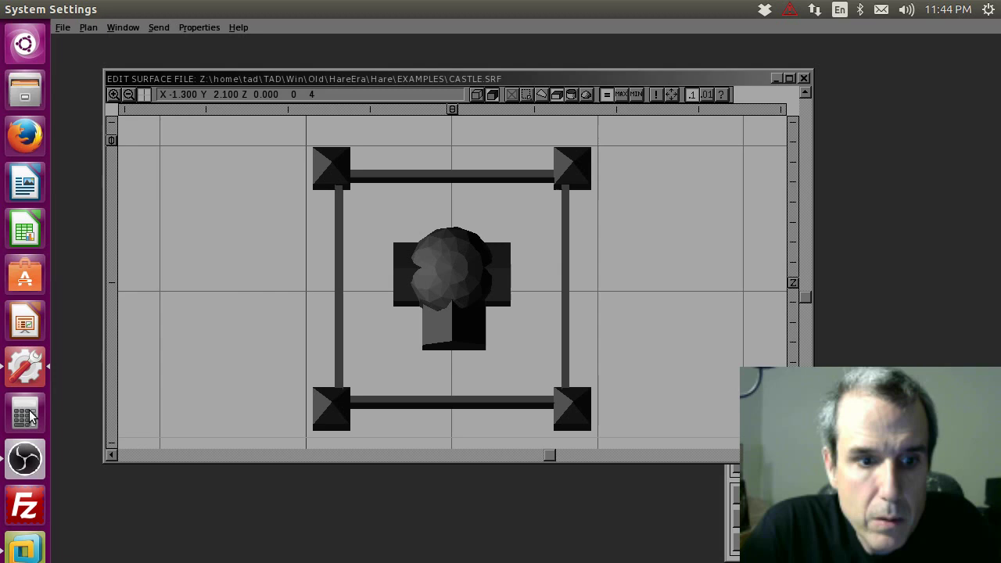
left_click(24, 368)
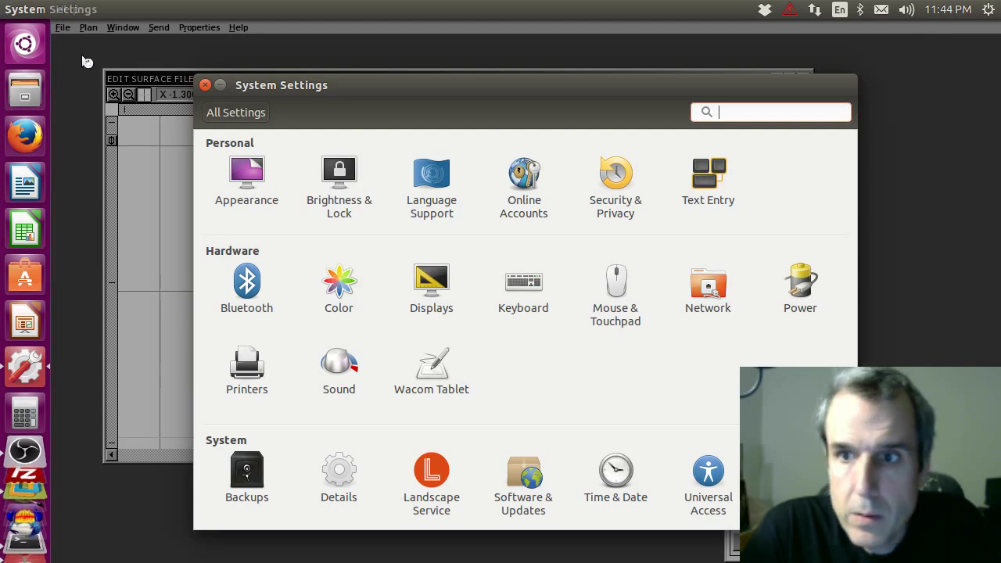
left_click(206, 85)
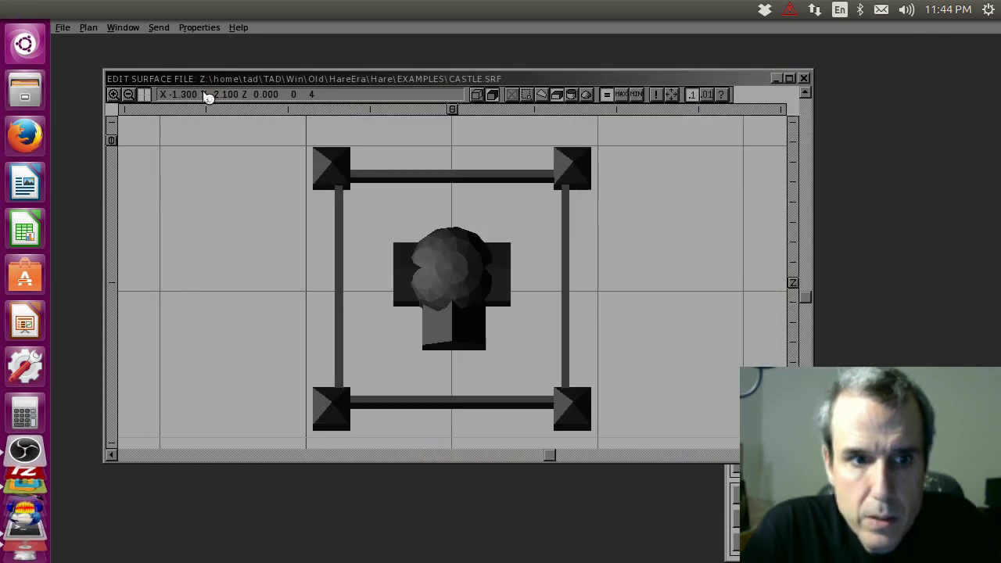
- Switch to Firefox and search Google for "kill task ubuntu"
left_click(26, 133)
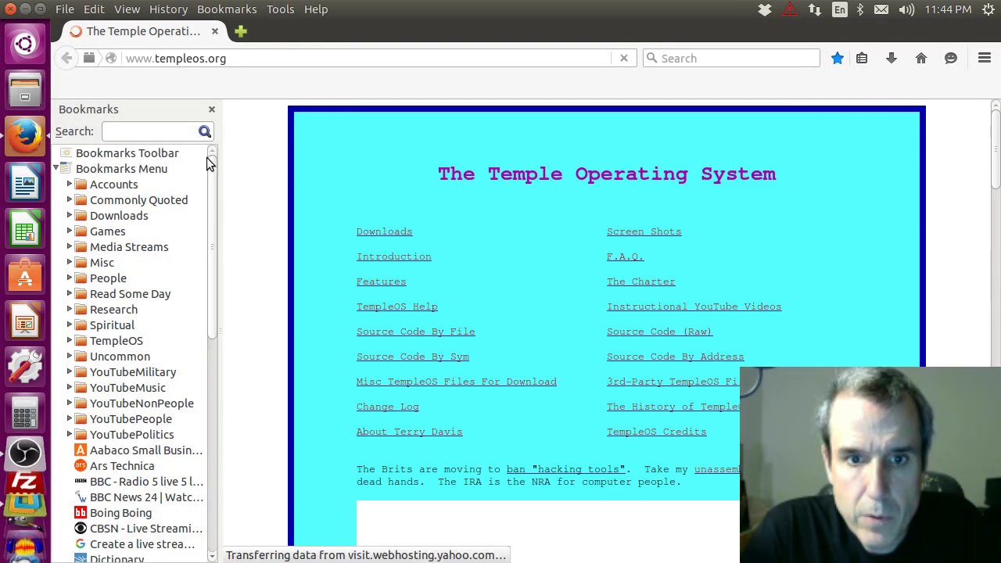
scroll(76, 425, "down", 4)
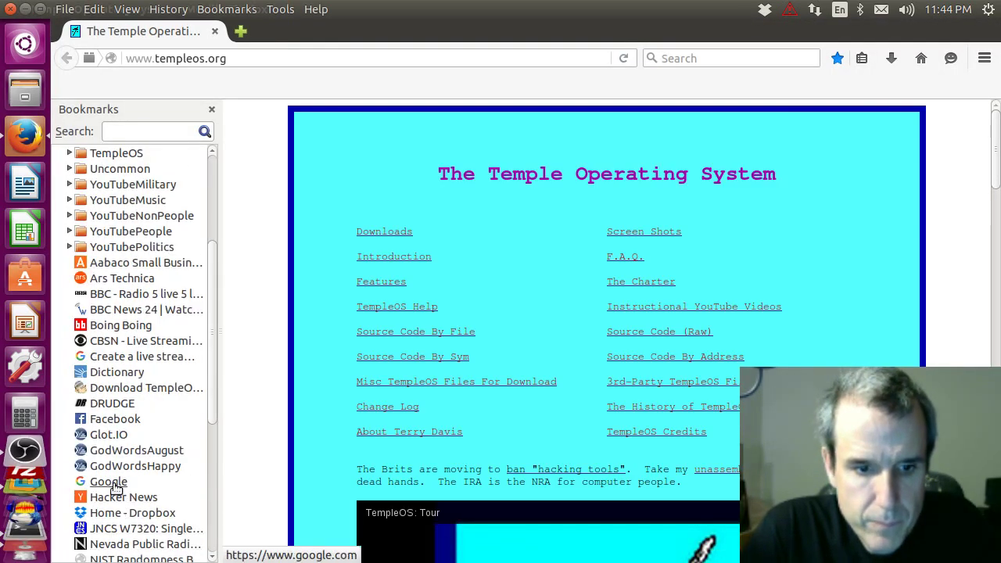
left_click(114, 484)
type("k")
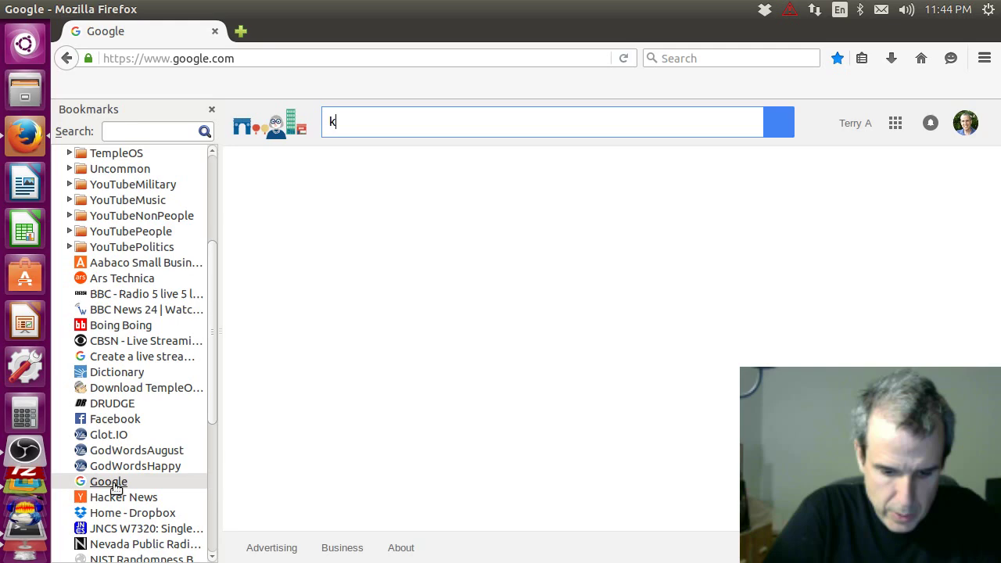
type("ill task ")
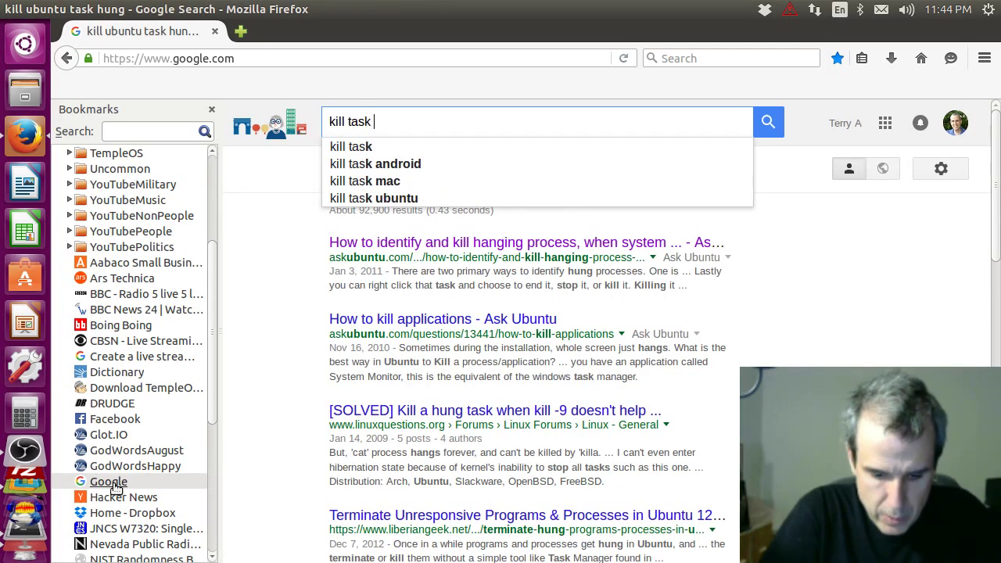
type("ubuntu")
key("Return")
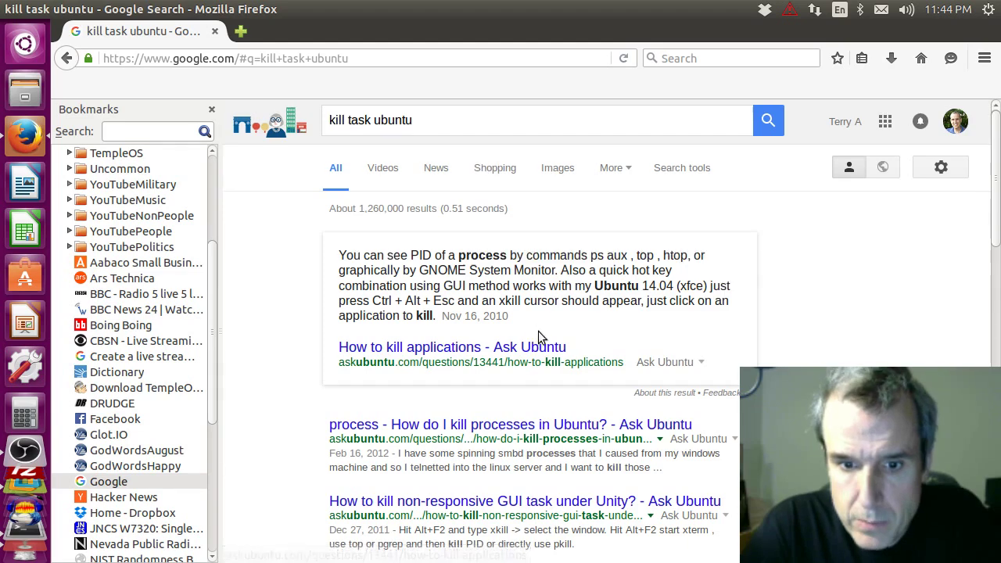
- Open the Ask Ubuntu question "How do I kill processes in Ubuntu?" and read through its answers for kill commands
scroll(542, 335, "down", 3)
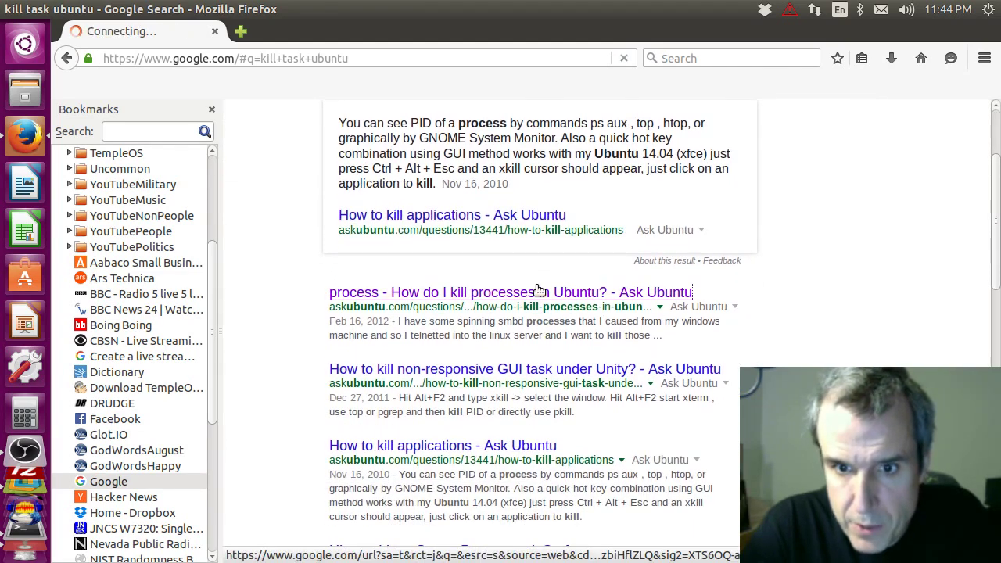
scroll(526, 356, "down", 2)
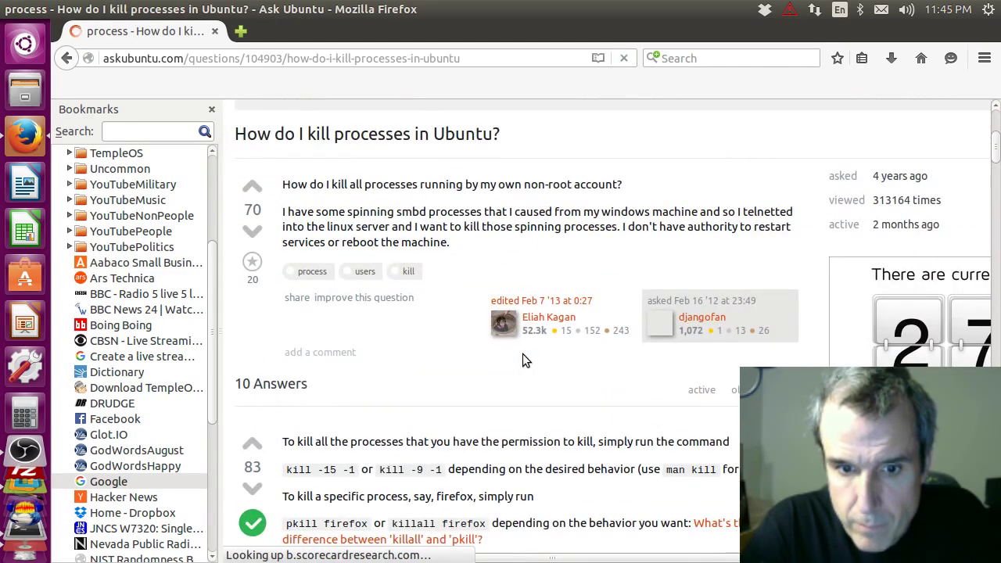
scroll(524, 360, "down", 1)
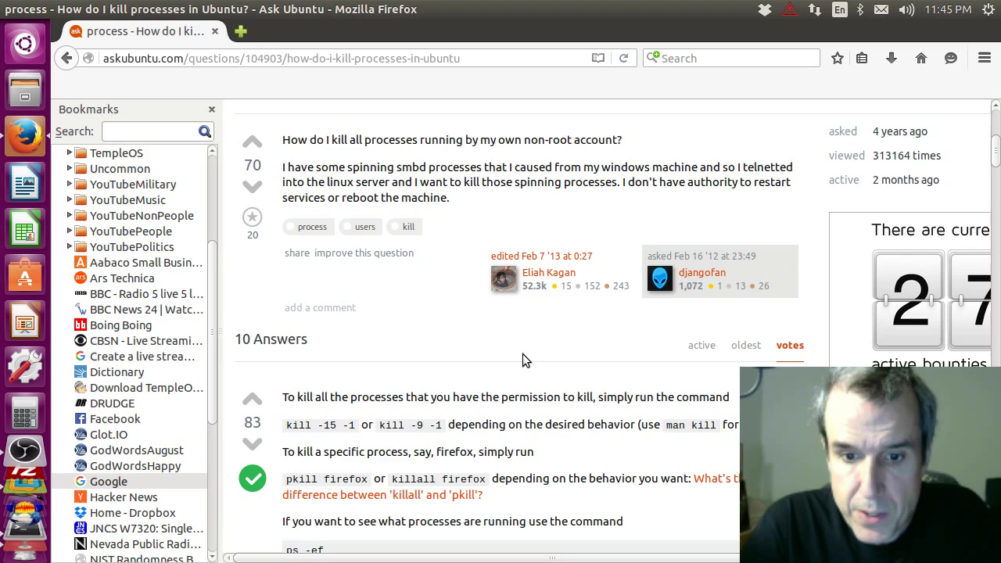
scroll(522, 360, "up", 4)
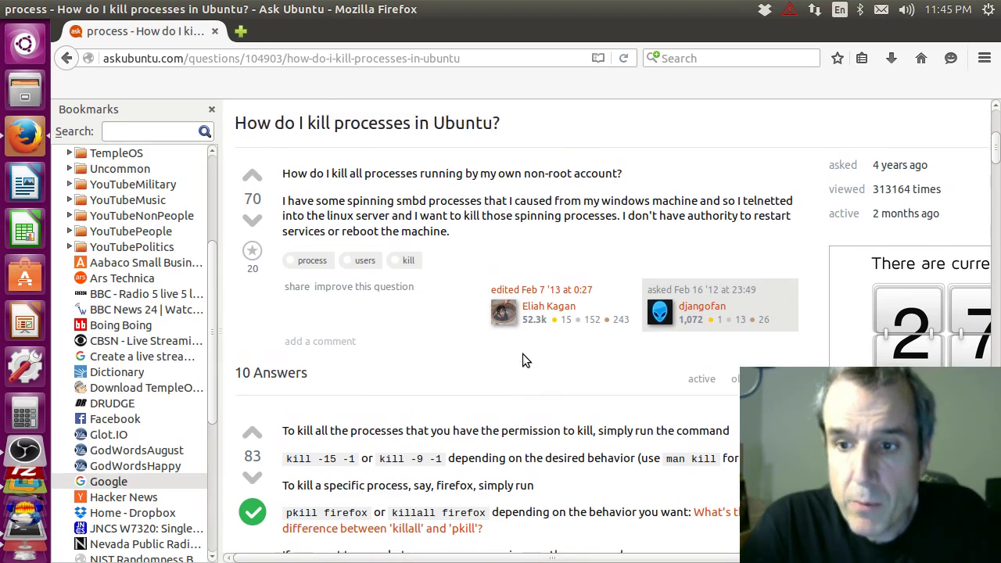
scroll(523, 356, "down", 10)
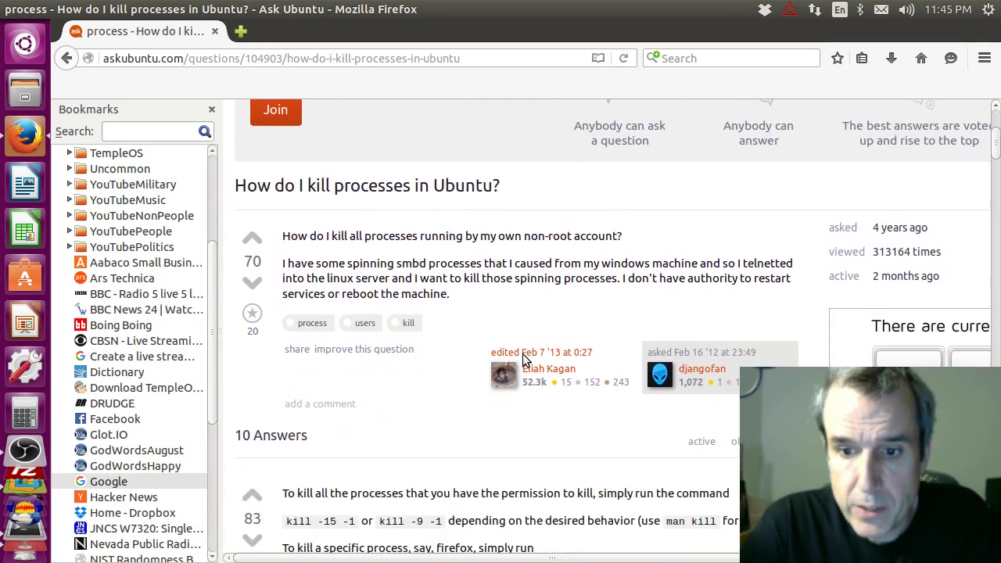
scroll(523, 360, "down", 11)
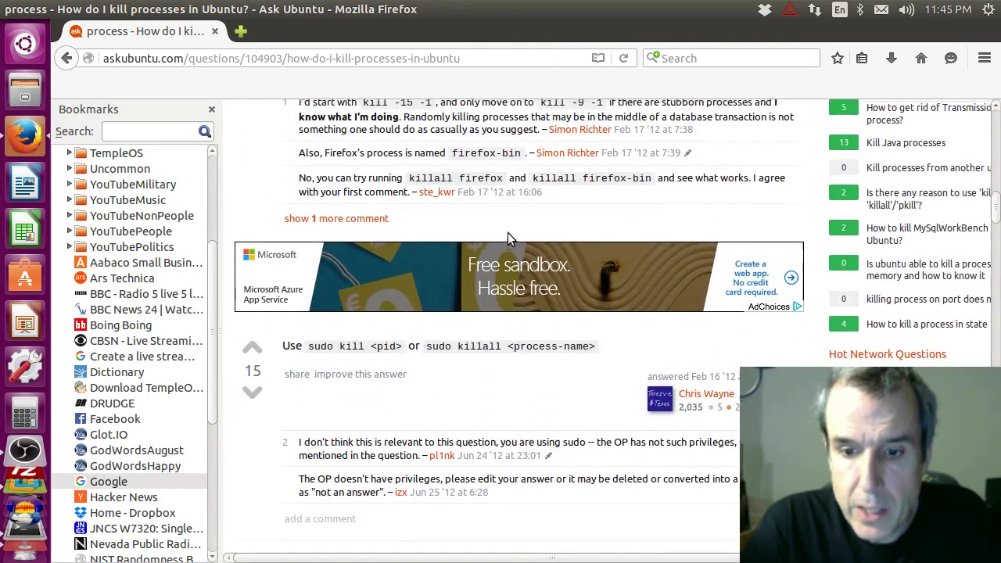
scroll(508, 233, "up", 15)
scroll(490, 232, "up", 5)
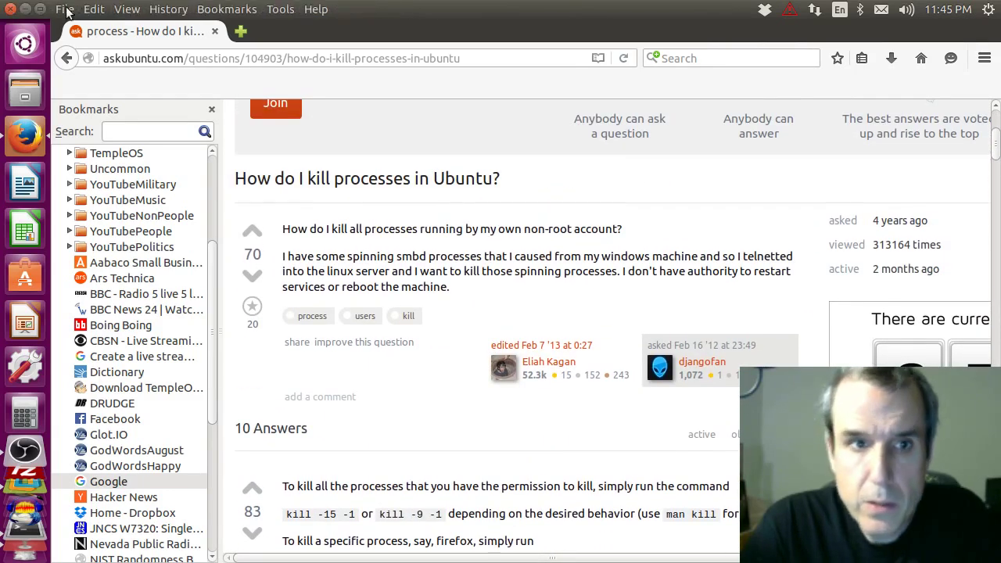
- Return to the search results and refine the Google query to "kill task ubuntu gui"
left_click(66, 56)
scroll(485, 156, "up", 3)
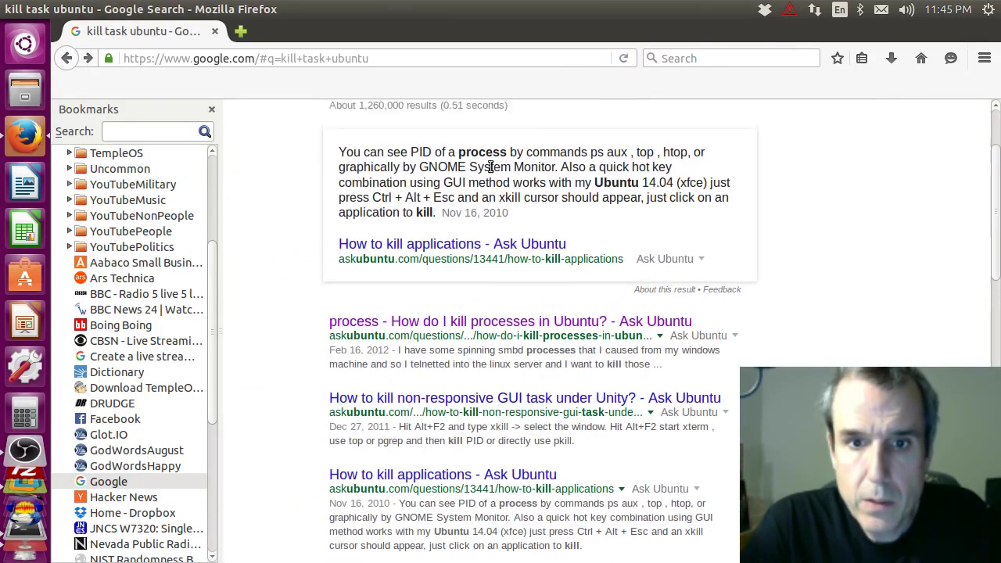
left_click(431, 121)
type("gu")
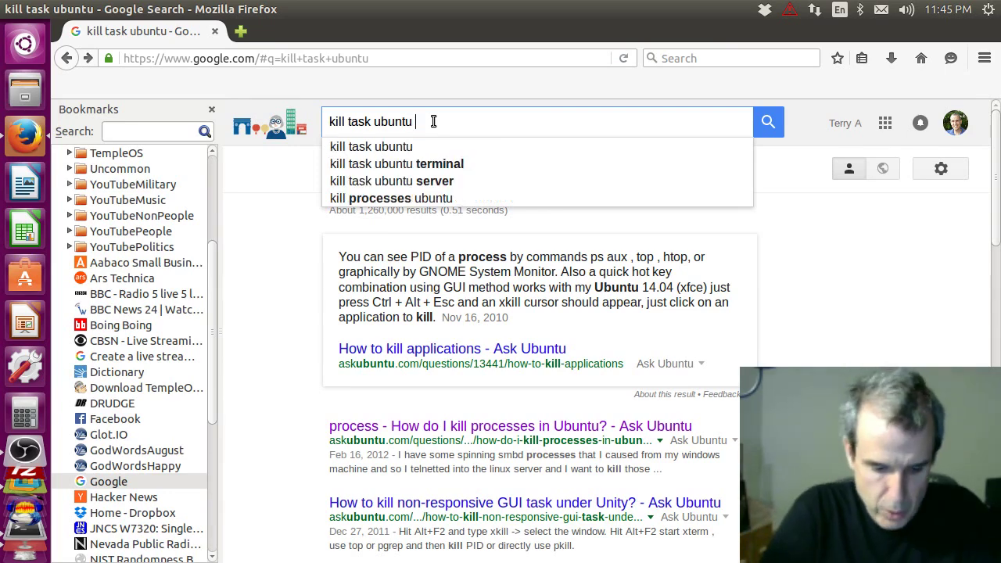
type("i")
key("Return")
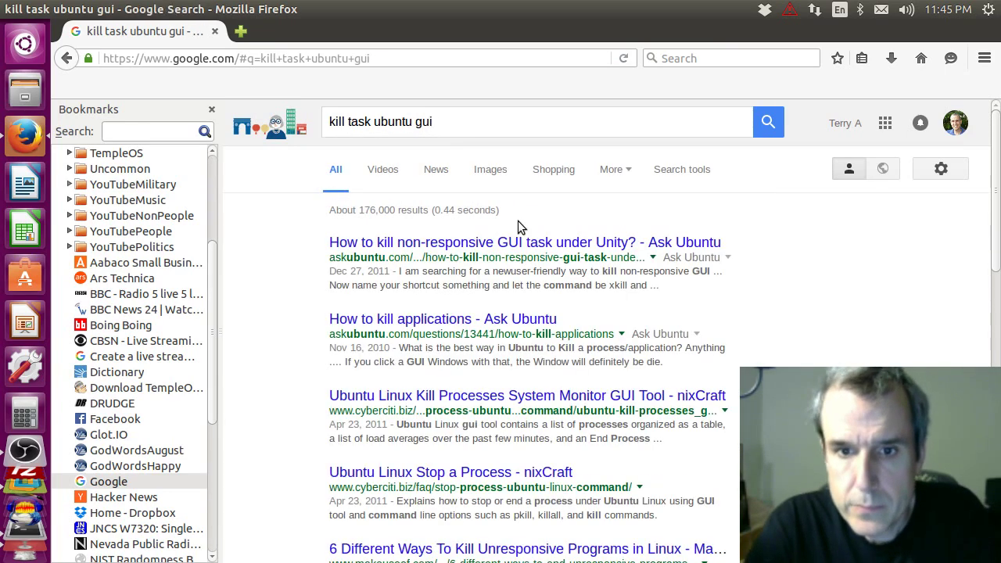
- Open the Ask Ubuntu question "How to kill non-responsive GUI task under Unity?" and read its suggested methods
left_click(484, 241)
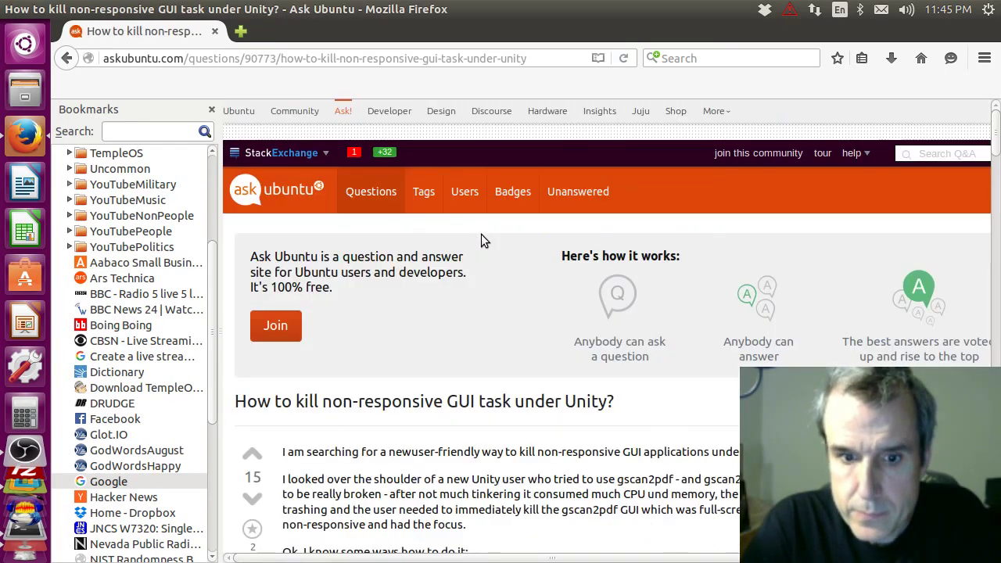
scroll(481, 250, "down", 3)
scroll(482, 274, "down", 2)
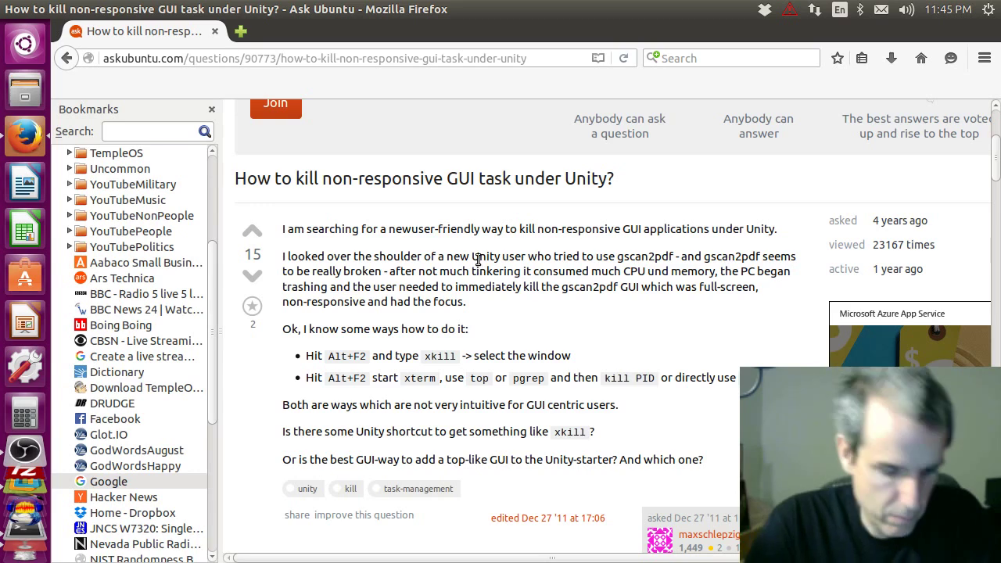
key("alt+F2")
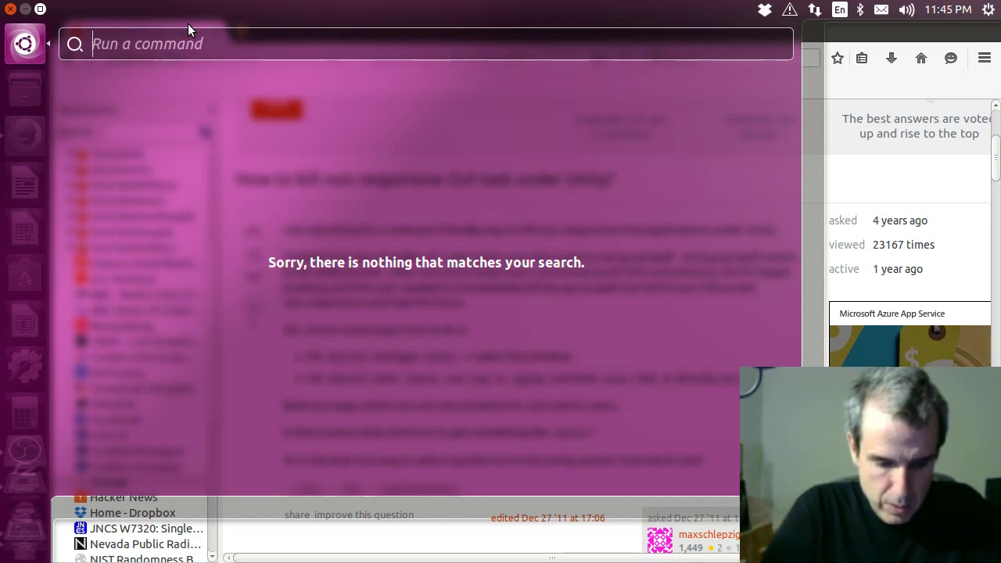
type("cttn")
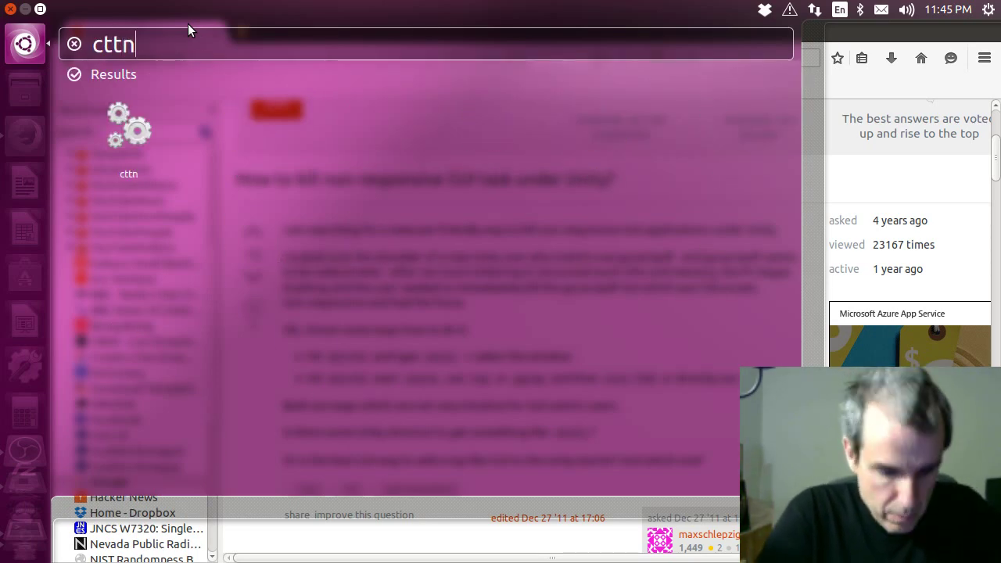
type("tail")
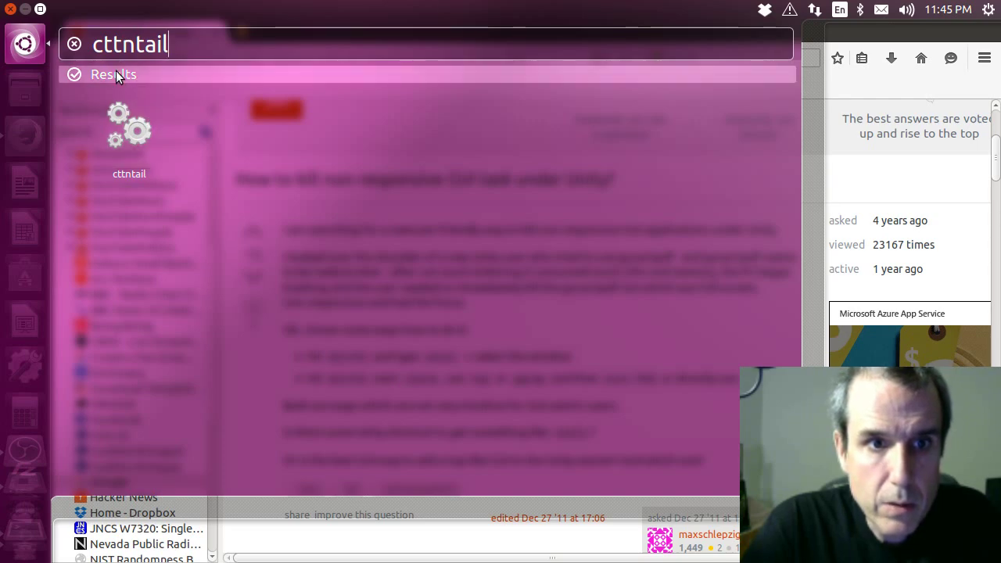
left_click(8, 11)
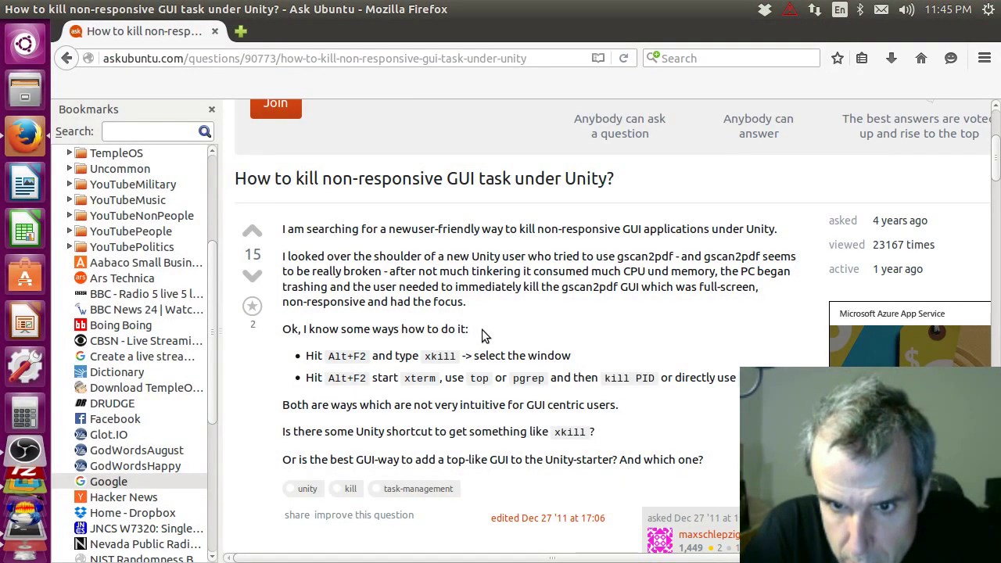
- Read the question and its accepted answer about creating a keyboard shortcut for xkill
scroll(491, 331, "down", 3)
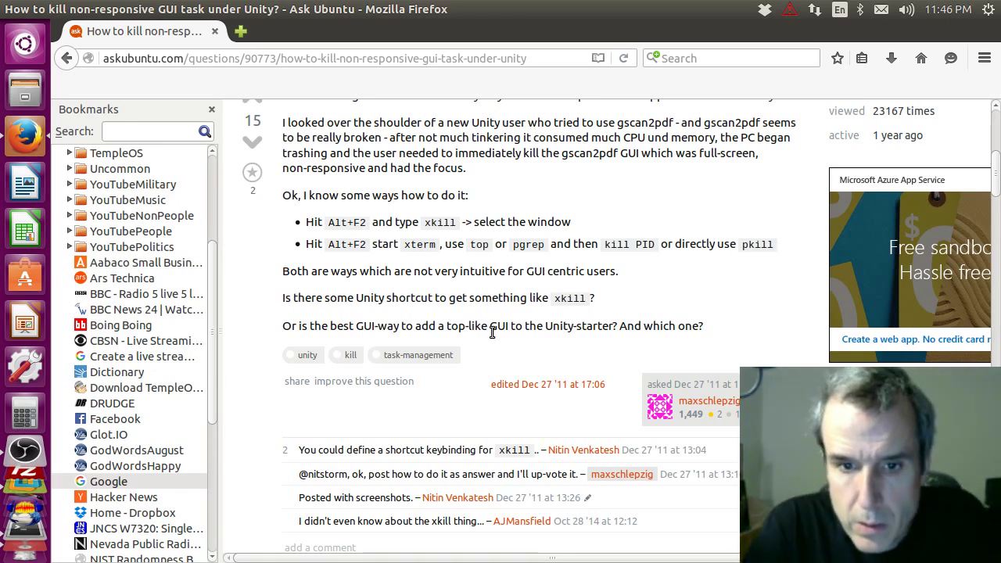
mouse_move(67, 6)
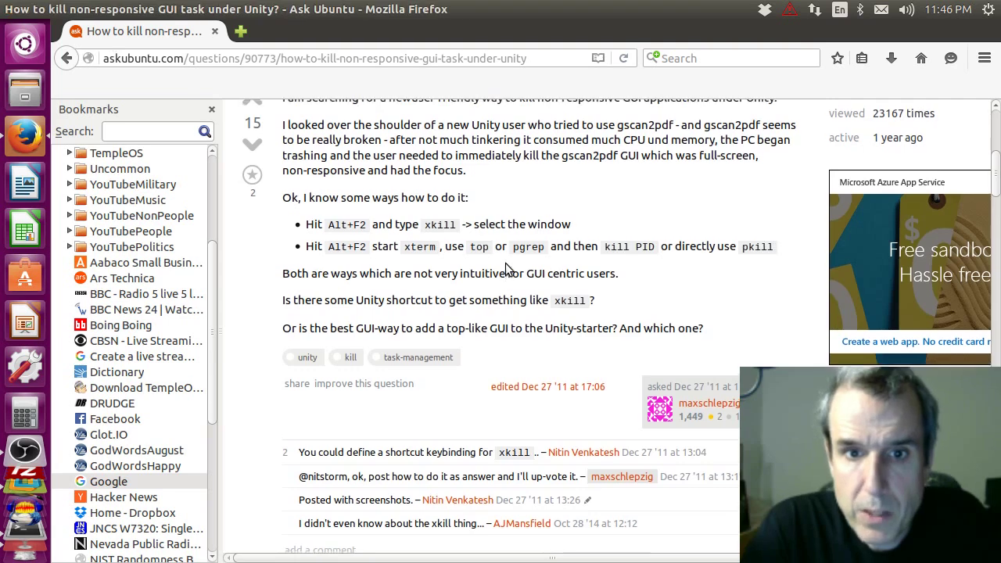
scroll(507, 269, "up", 3)
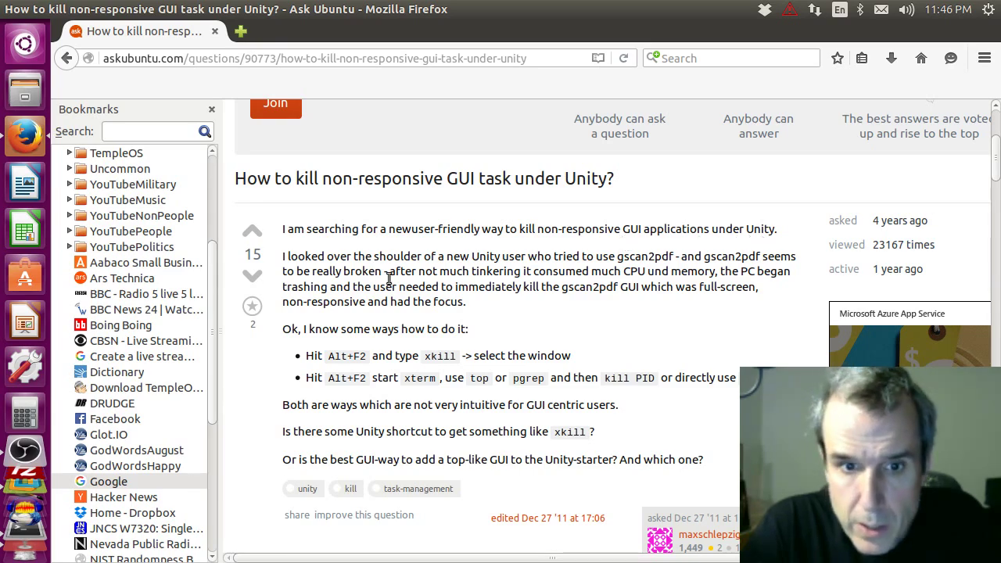
scroll(396, 278, "down", 10)
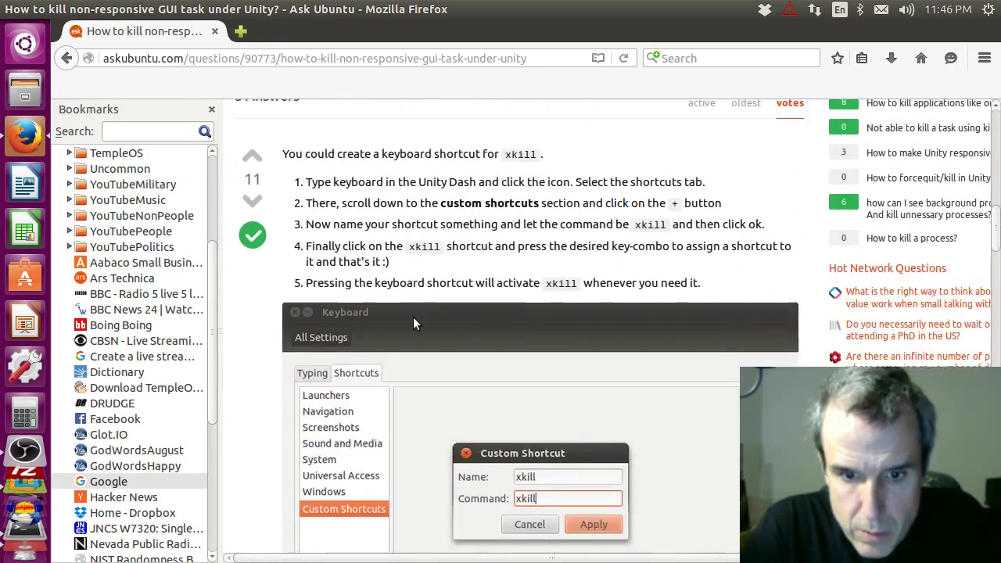
scroll(414, 324, "down", 3)
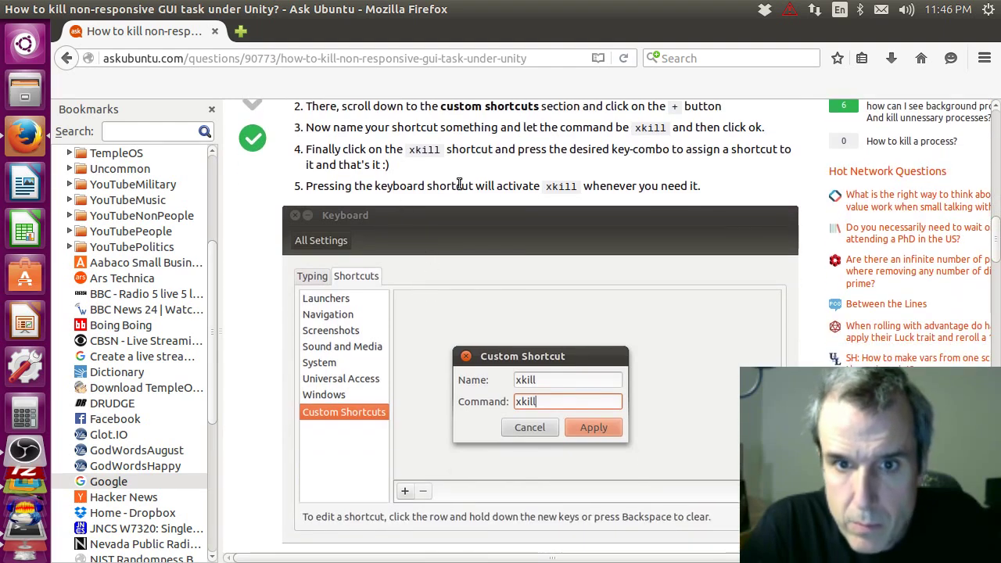
scroll(477, 186, "up", 4)
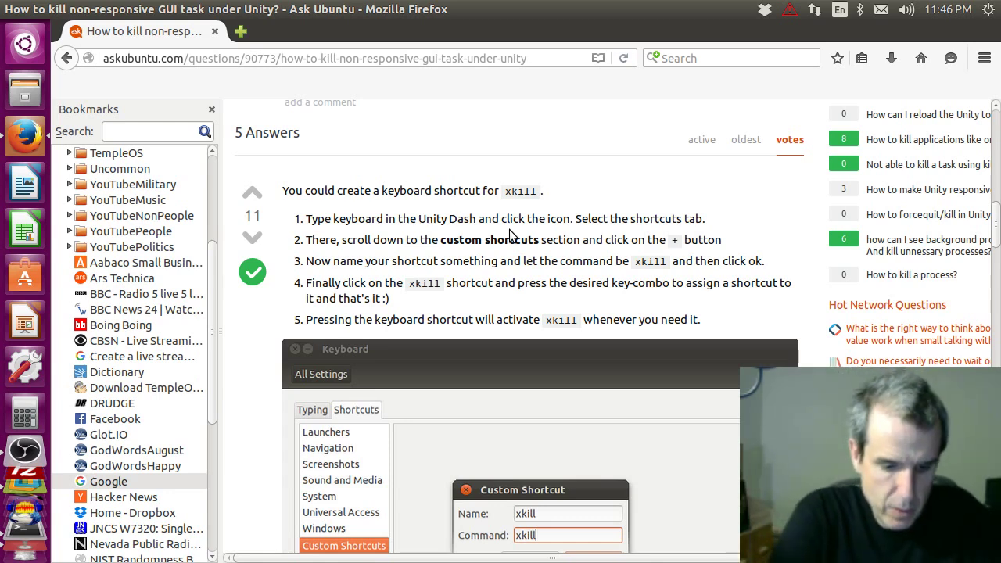
- Open a new terminal, run xkill and try to pick a window to kill
key("ctrl+alt+t")
type("xkill")
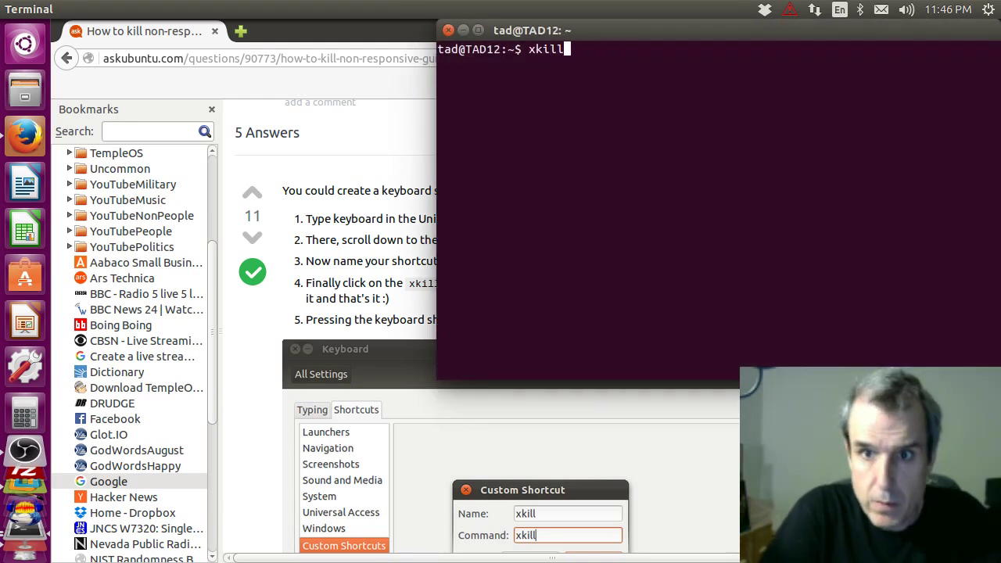
key("Return")
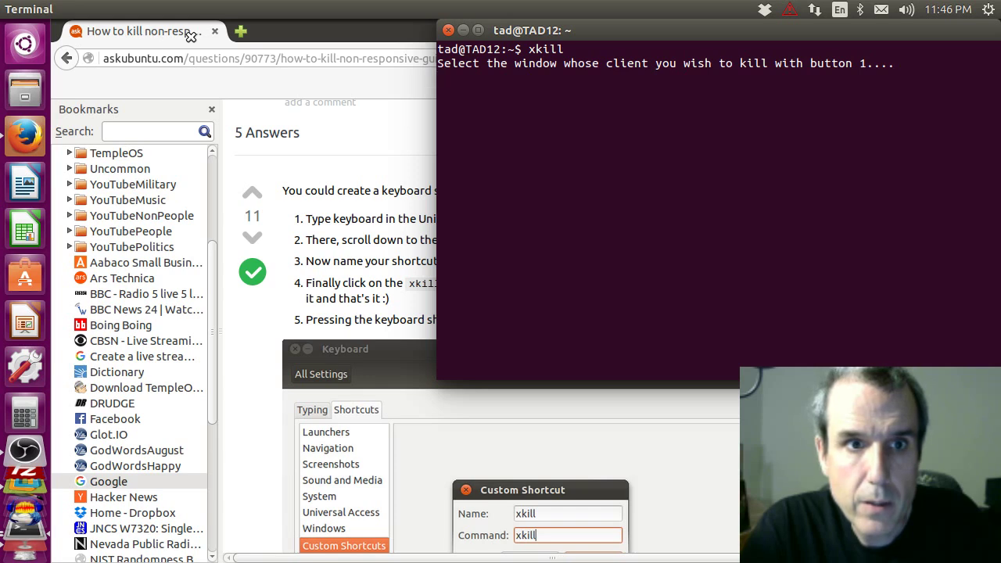
left_click(60, 14)
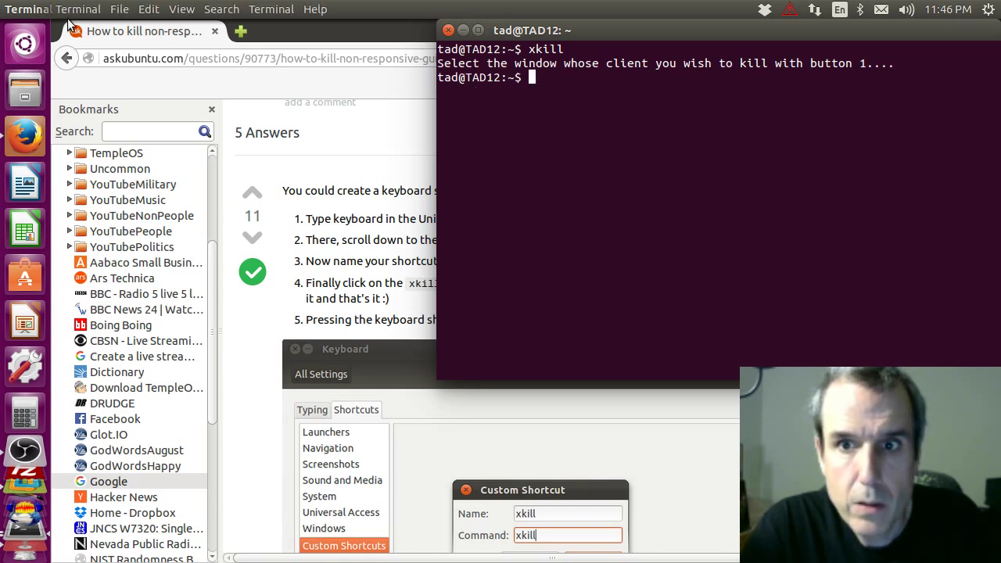
- Close the Ask Ubuntu page covering CottonTail, kill the hung CottonTail window with xkill, and dismiss the extra terminal
left_click(214, 31)
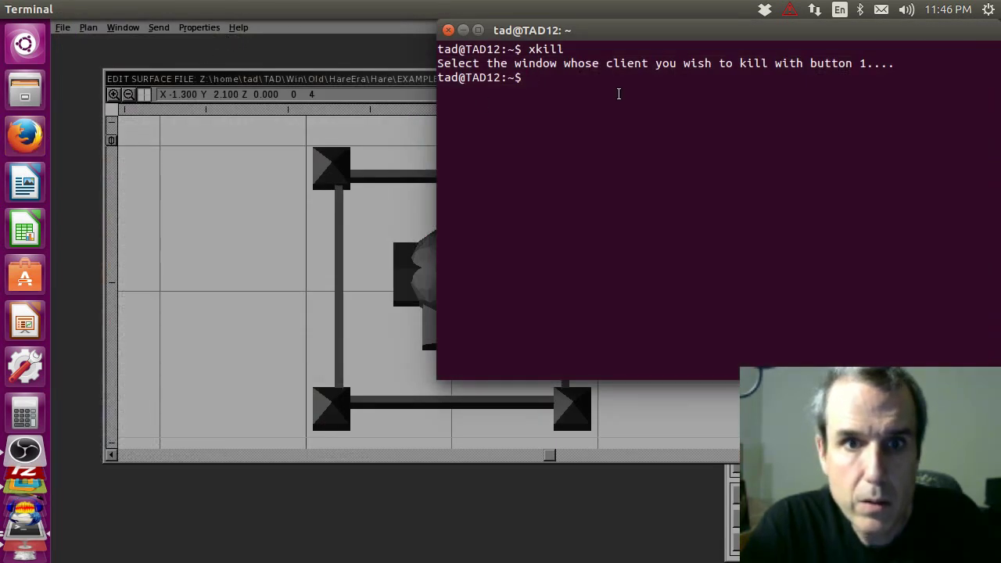
type("xkill")
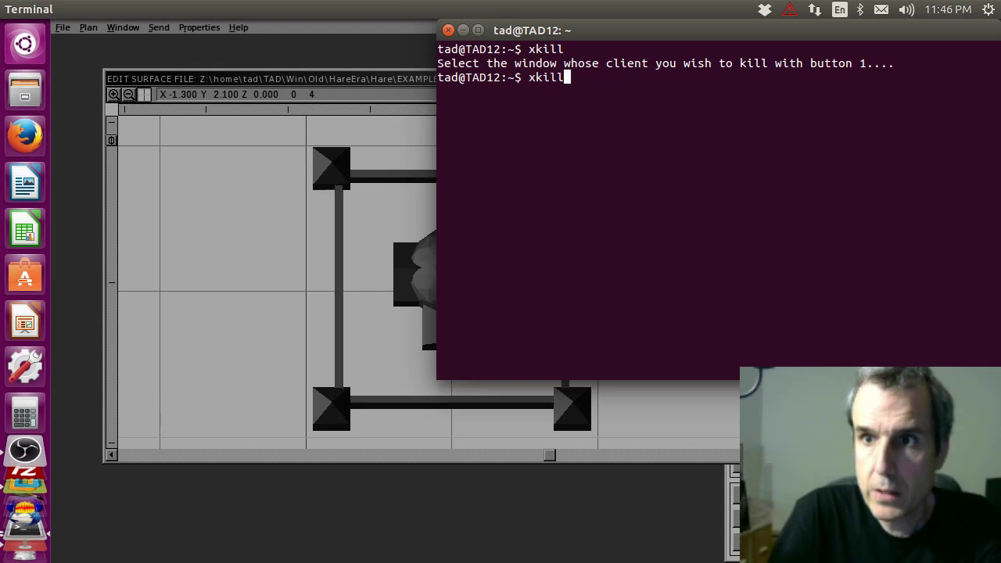
key("Return")
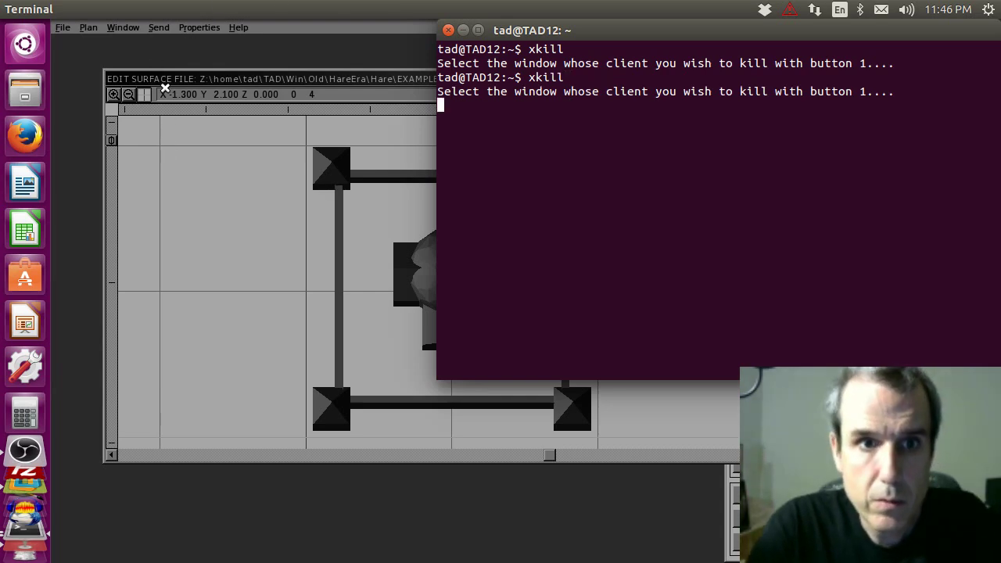
left_click(151, 51)
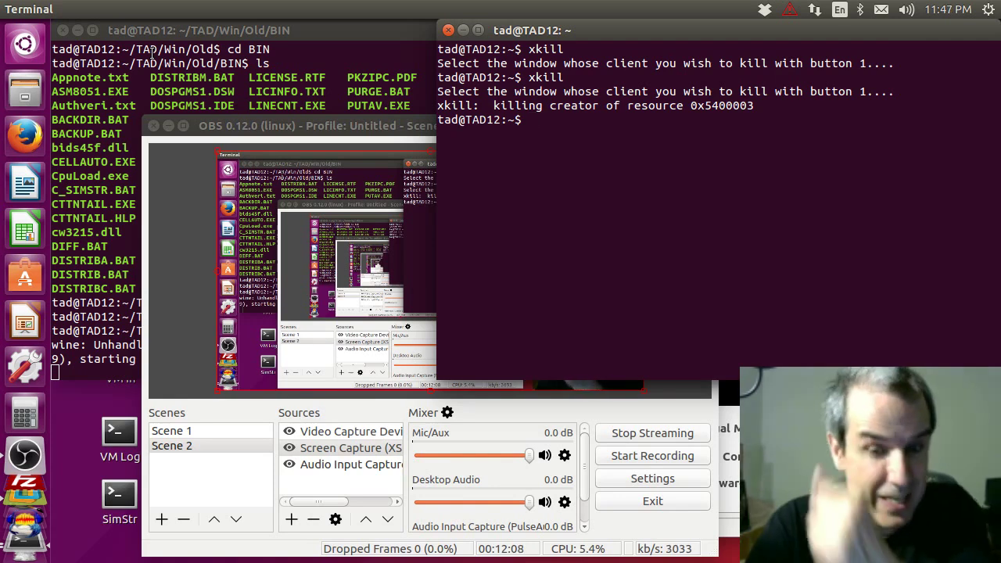
left_click(448, 29)
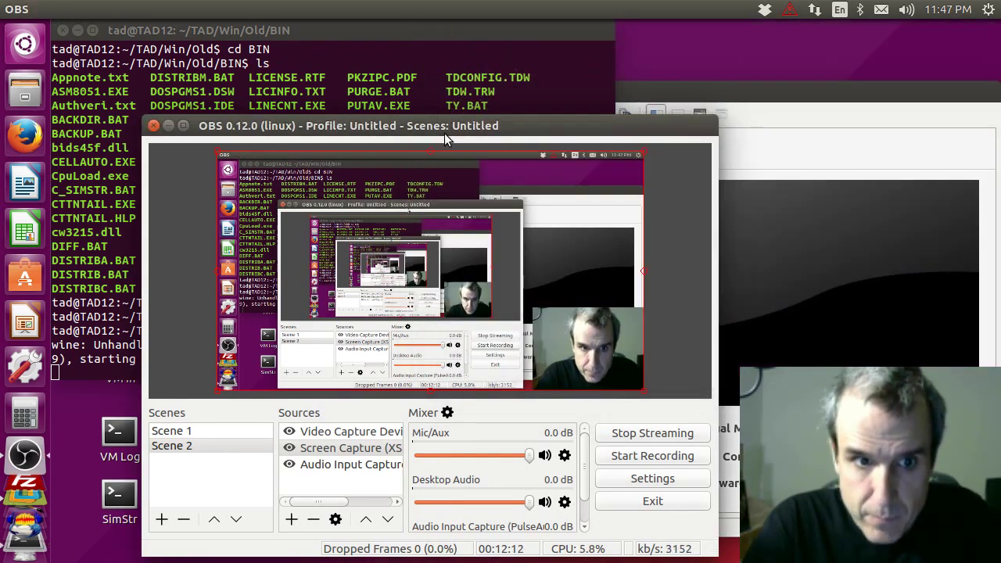
- Return to the terminal that launched CottonTail and list the files in the BIN directory
left_click(108, 267)
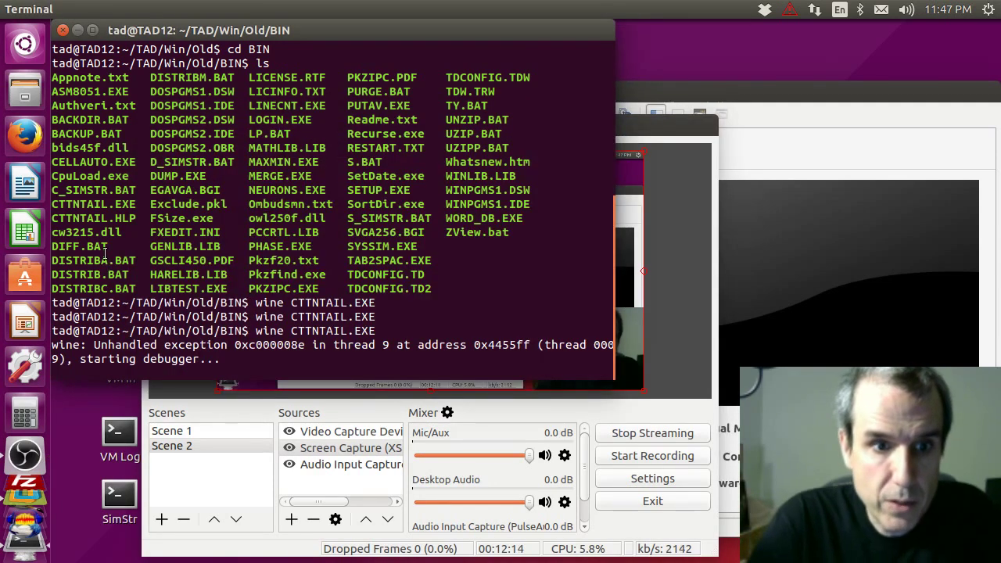
key("Return")
key("Return")
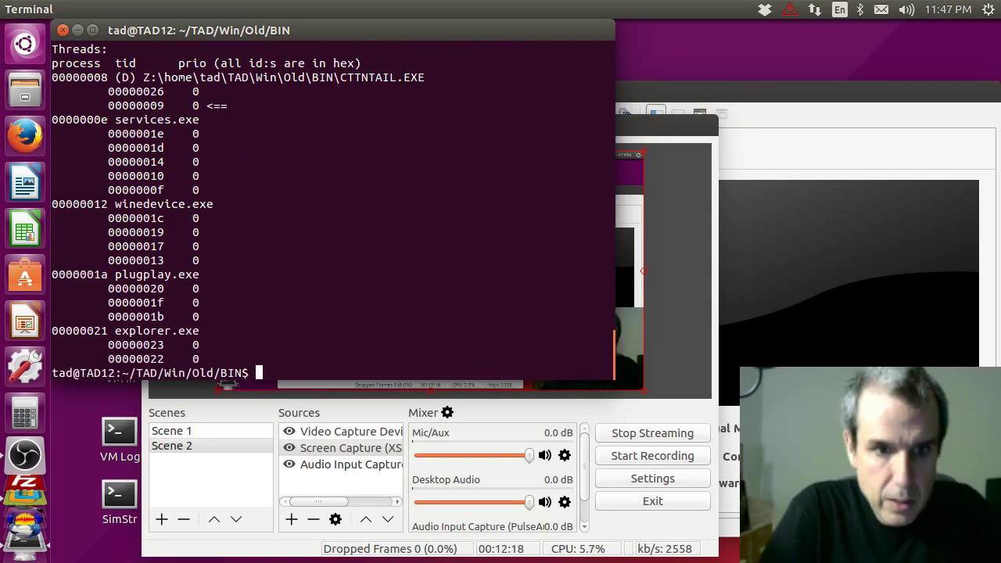
key("Return")
key("Return")
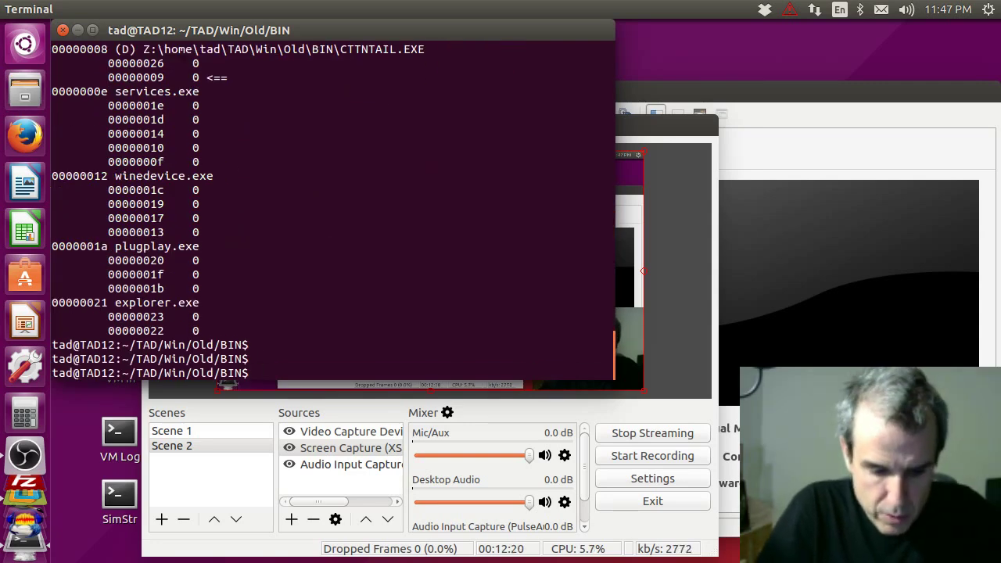
type("ls")
key("Return")
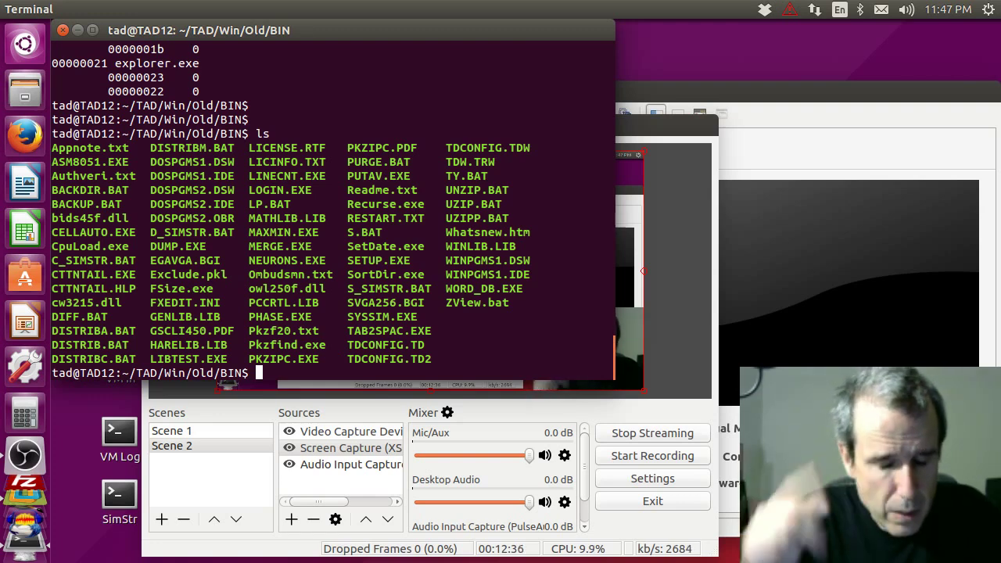
- Go up to the parent Old directory and list its contents
type("cd ..")
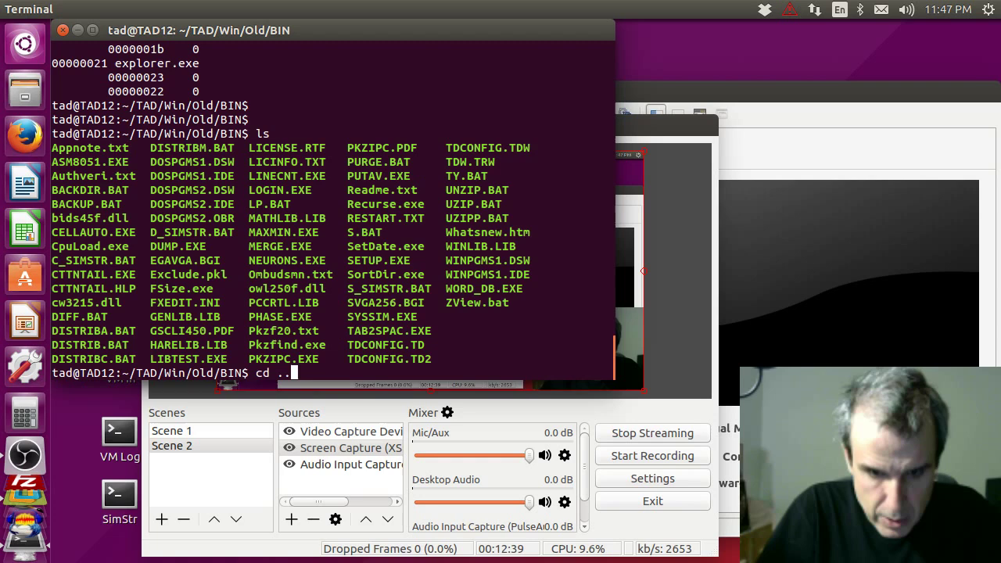
key("Return")
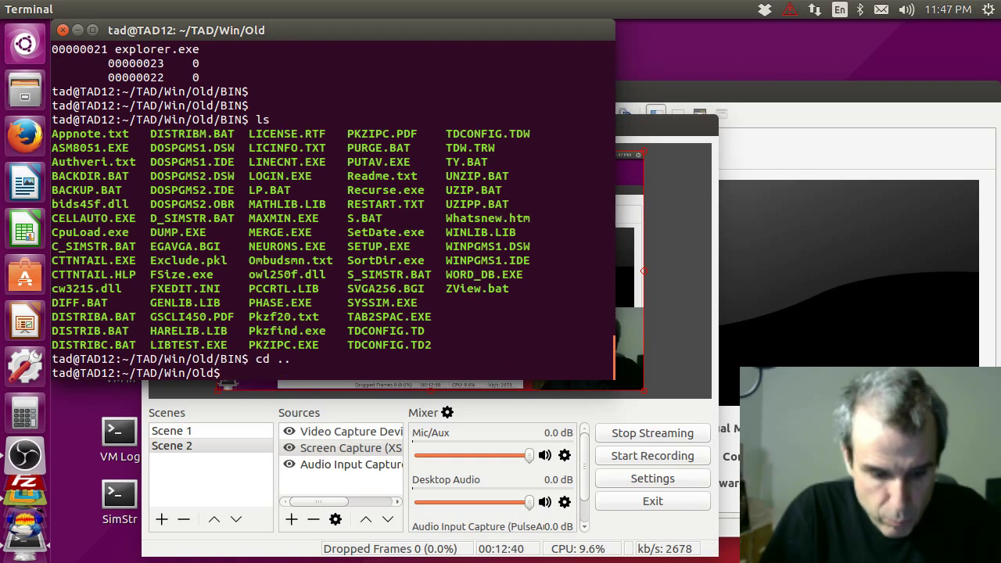
type("ls")
key("Return")
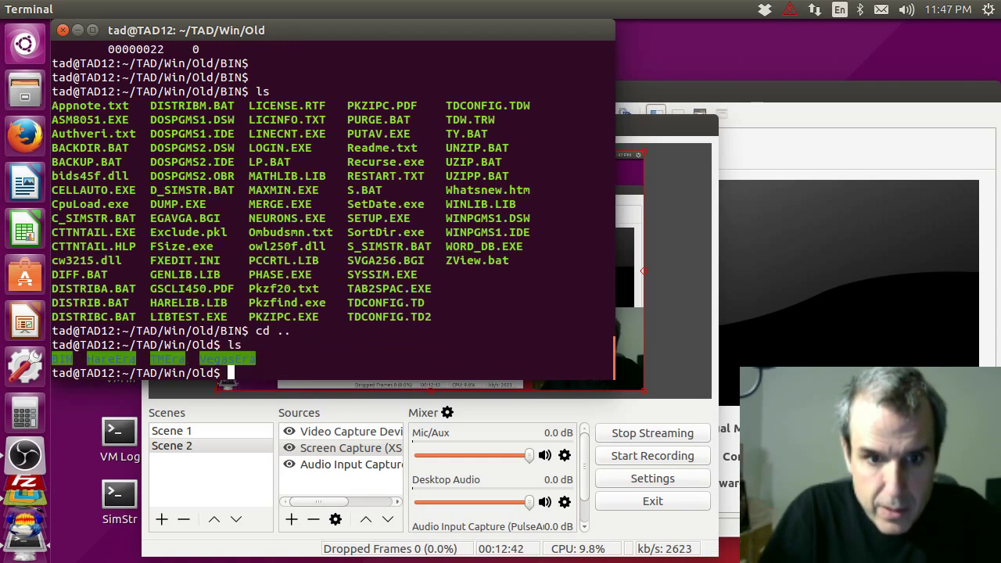
type("cd ")
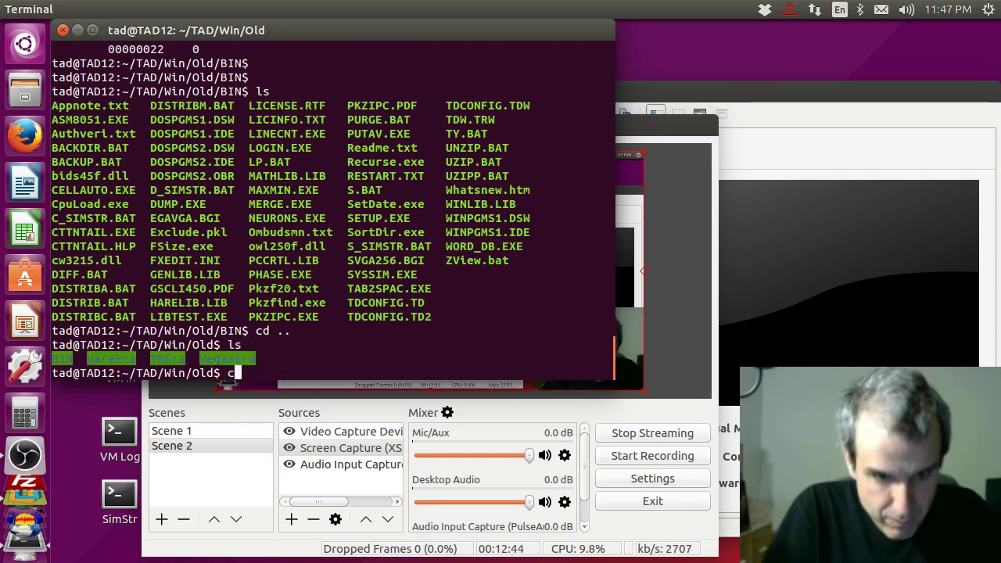
type("TMEr")
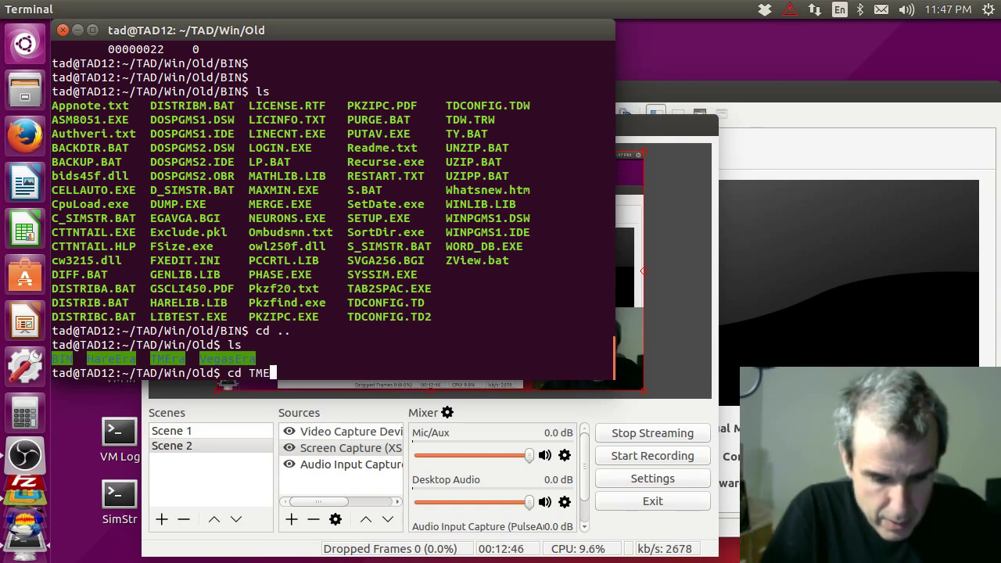
key("BackSpace")
key("BackSpace")
key("BackSpace")
key("BackSpace")
key("BackSpace")
key("BackSpace")
key("BackSpace")
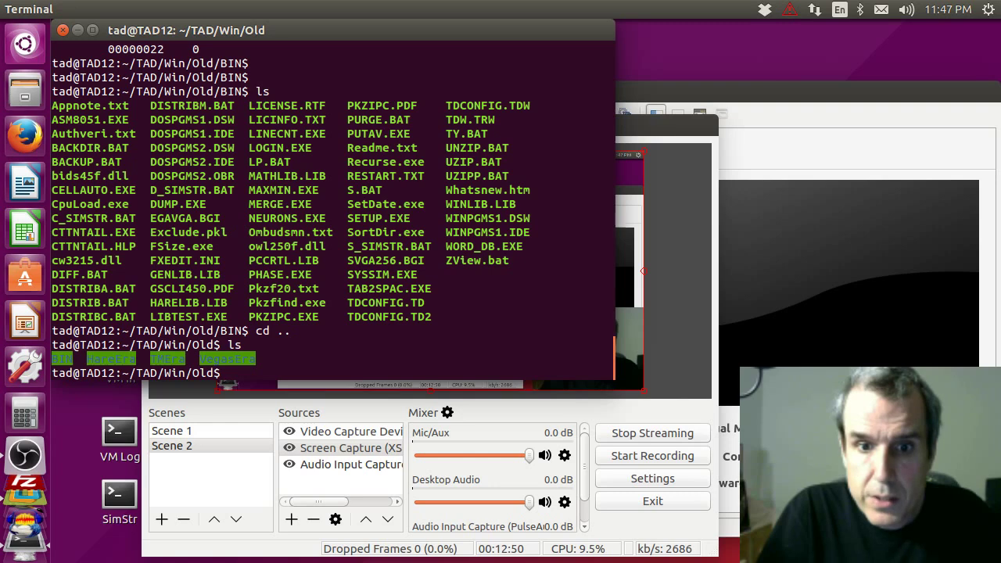
- Change back into the BIN directory and list its files
type("cd I")
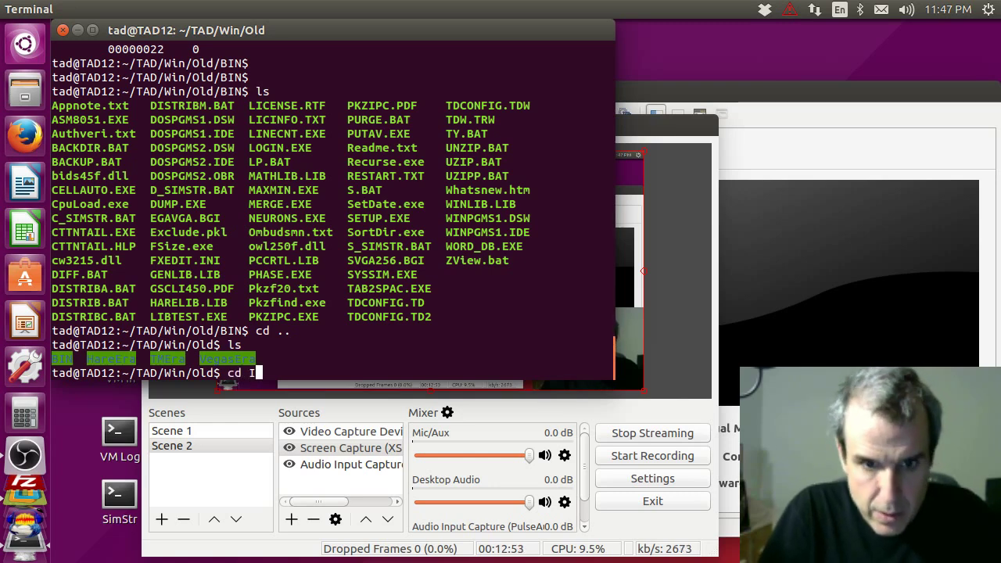
key("BackSpace")
type("BIN")
key("Return")
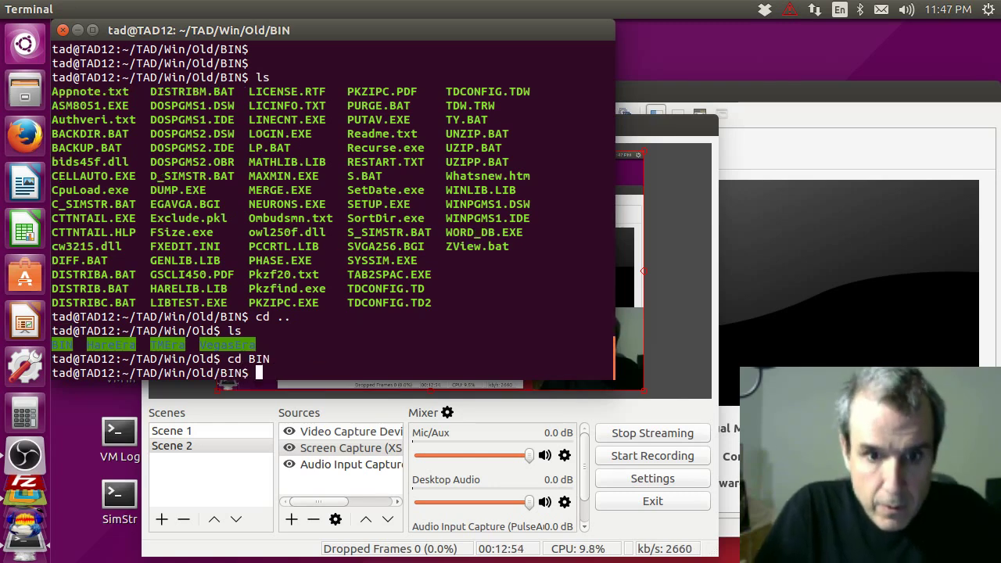
type("ls")
key("Return")
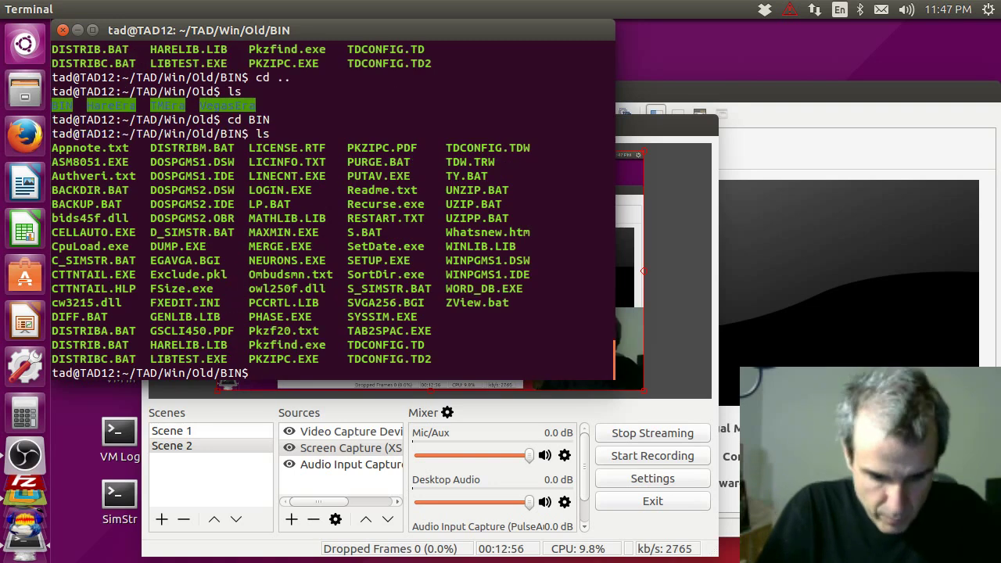
- Try to launch SYSSIM.EXE with the command "win SYSSIM.EXE"
type("win")
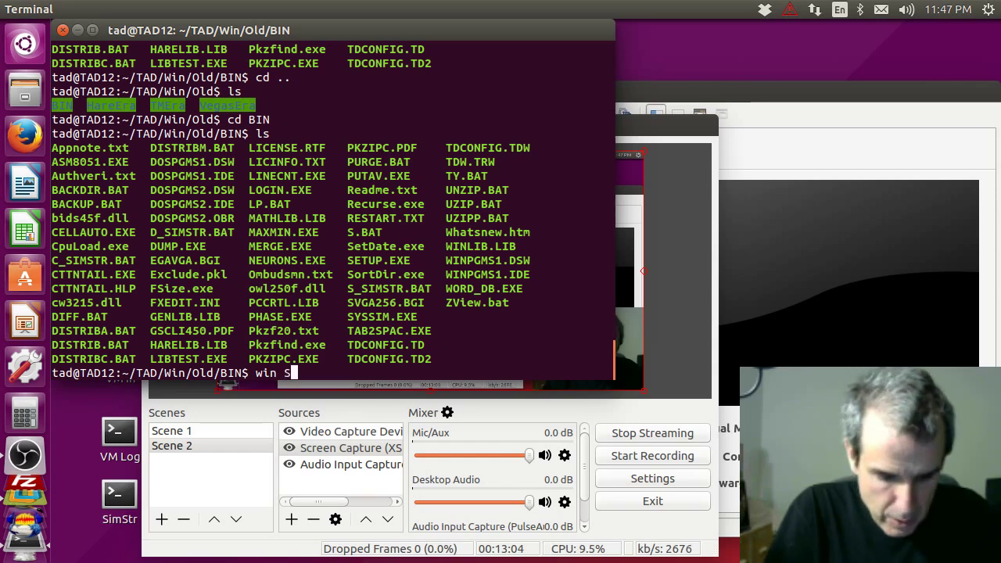
type("SYSSIM")
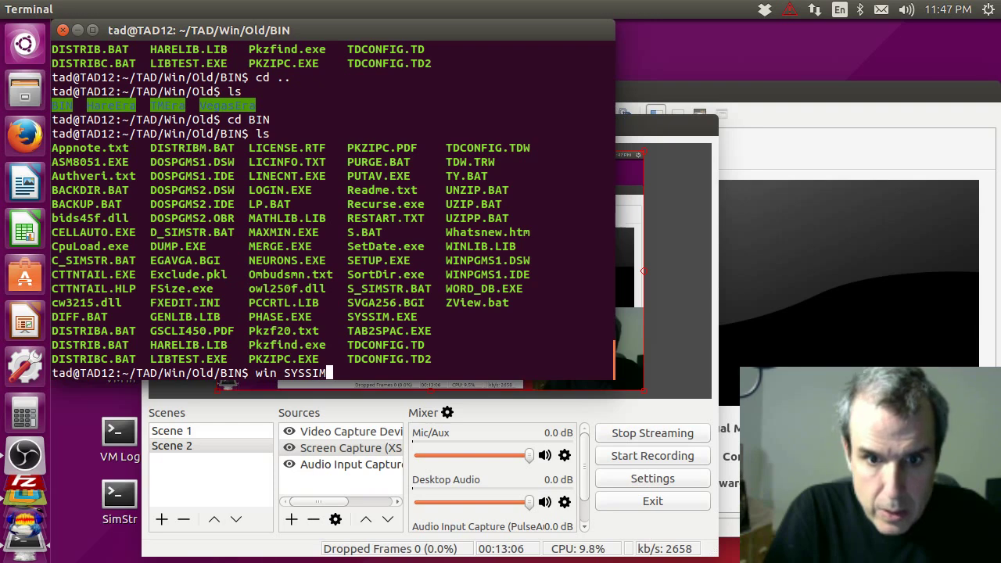
type(".EXE")
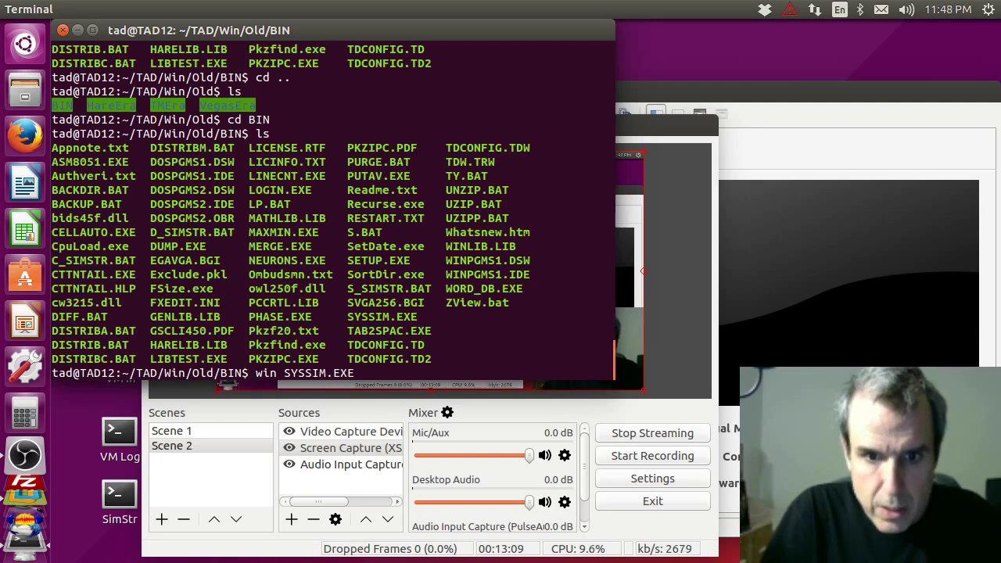
key("Return")
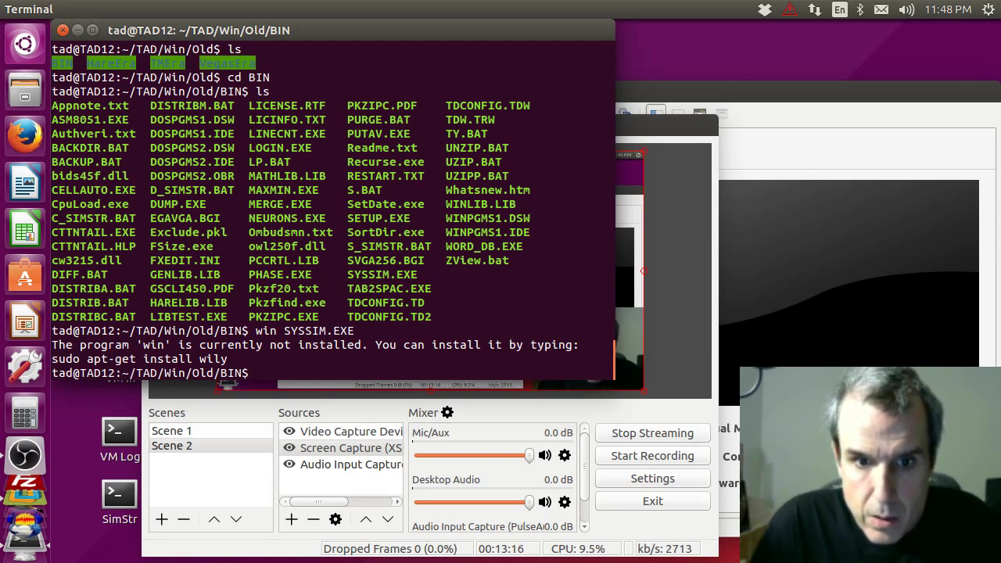
- Recall the last command, correct it to "wine SYSSIM.EXE" and try to launch the program
key("Up")
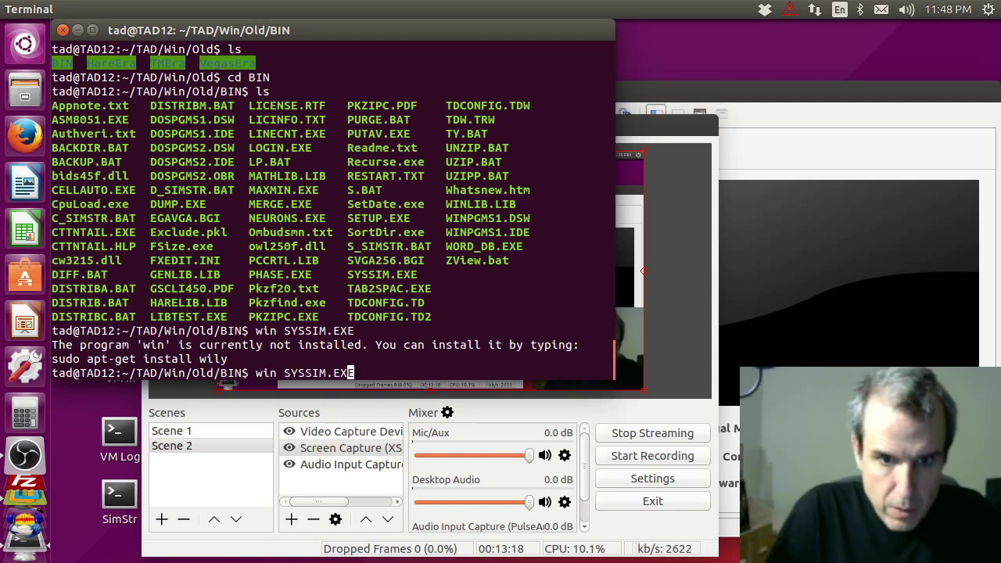
key("Left")
key("Left")
key("Left")
key("Left")
key("Left")
key("Left")
key("Left")
key("Left")
key("Left")
key("Left")
key("Left")
type("e")
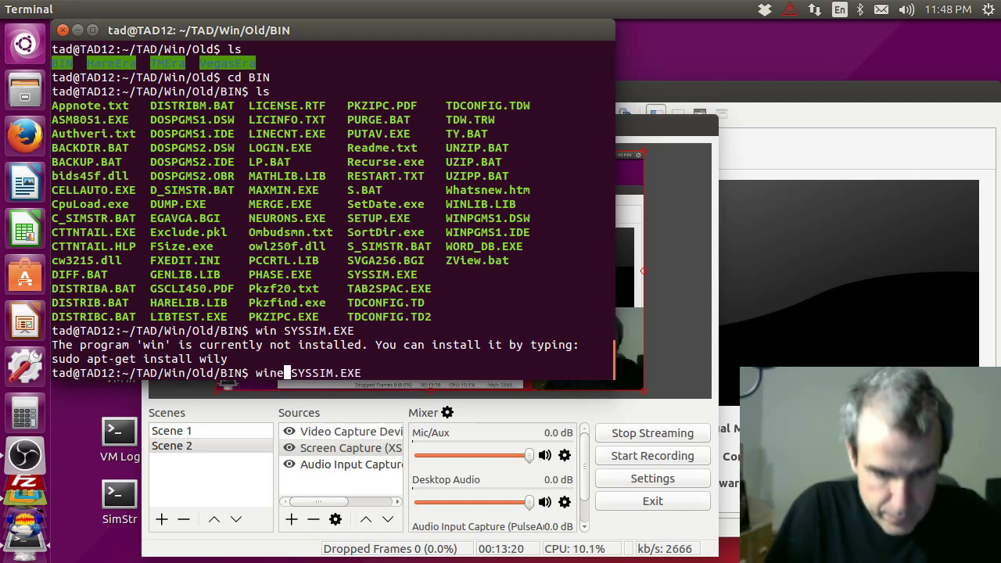
key("Return")
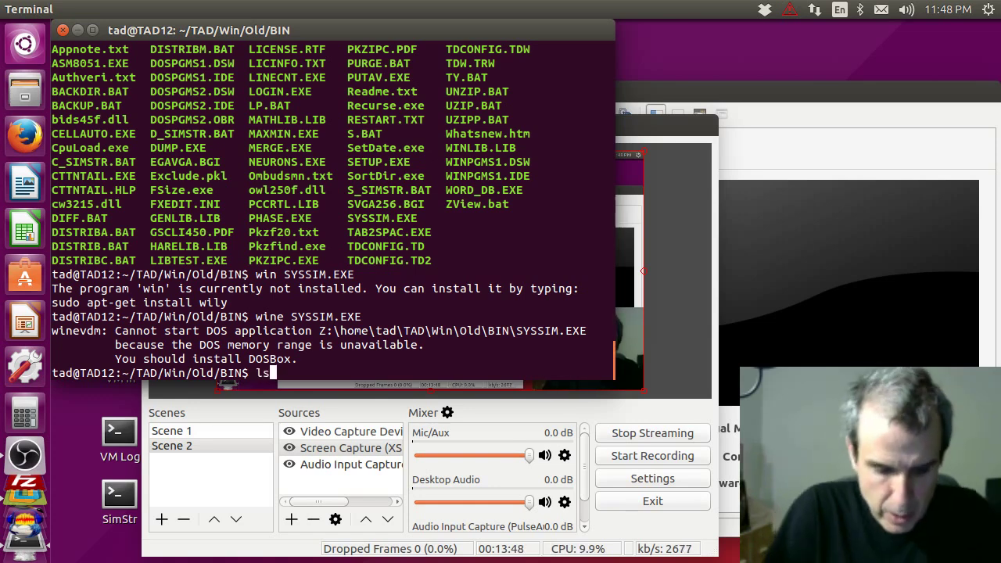
- List the files in the BIN directory and launch MAXMIN.EXE with the command "wine MAXMIN.EXE"
key("Return")
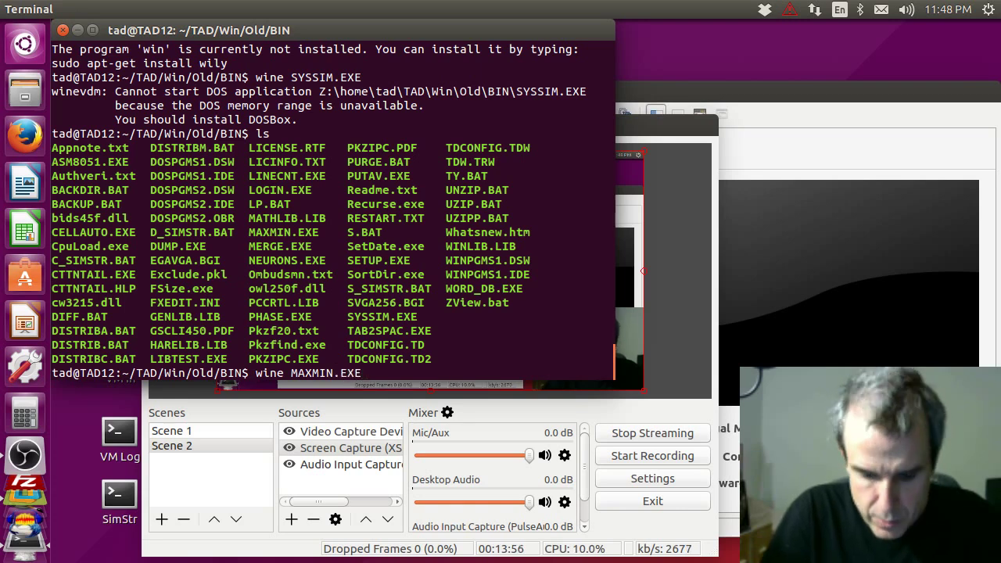
key("Return")
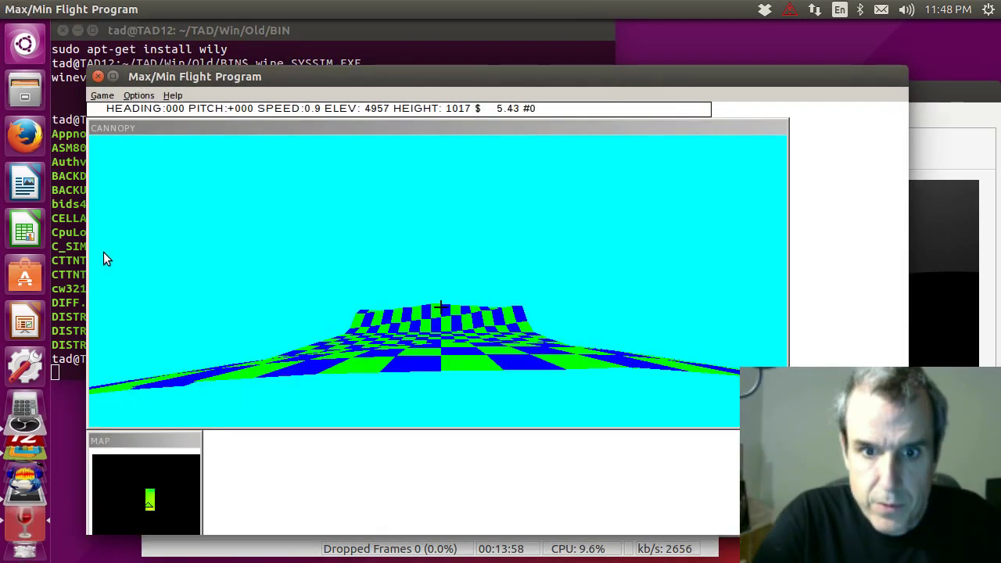
- Steer the aircraft right and left over the checkered terrain in Max/Min
key("Right")
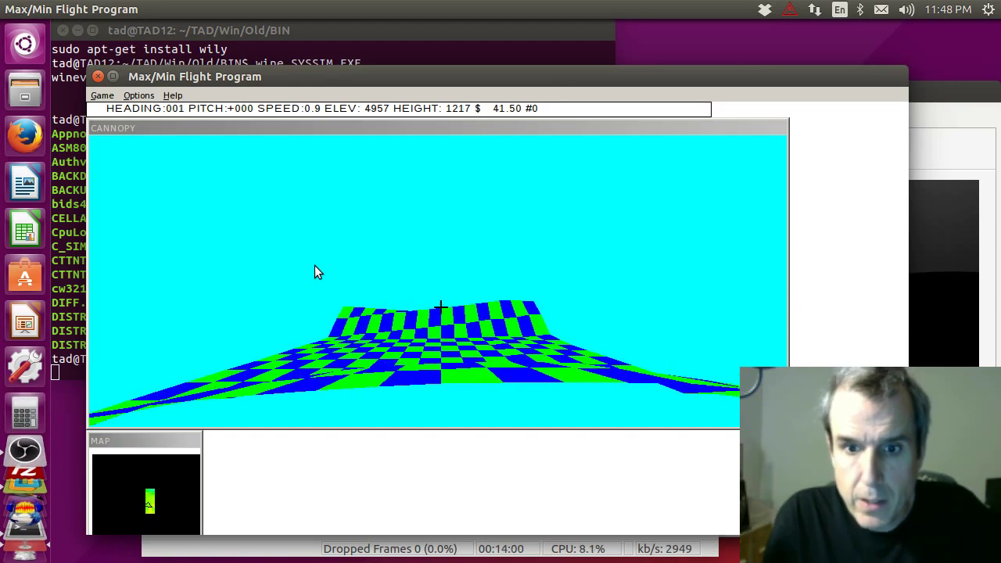
key("Left")
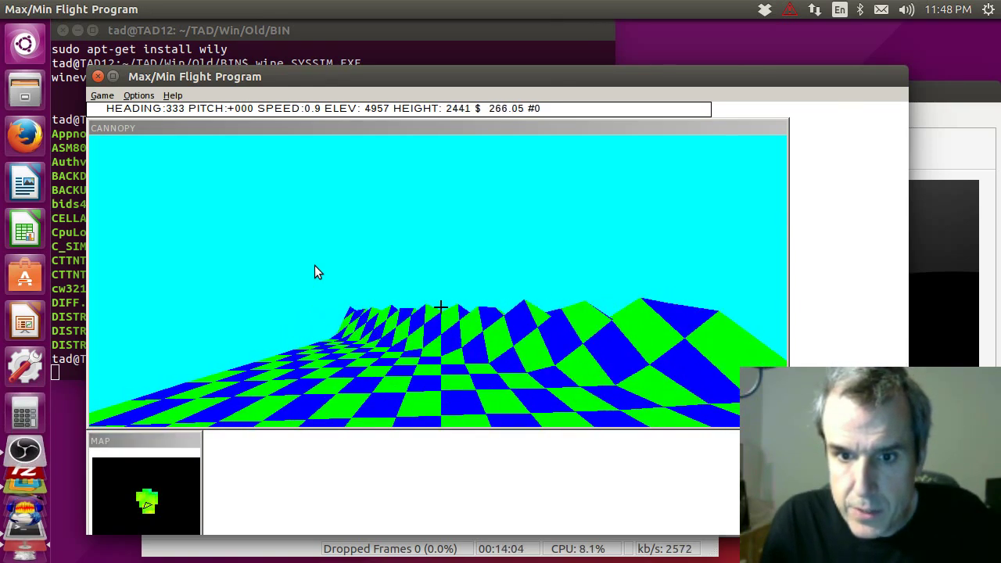
key("Right")
key("Right")
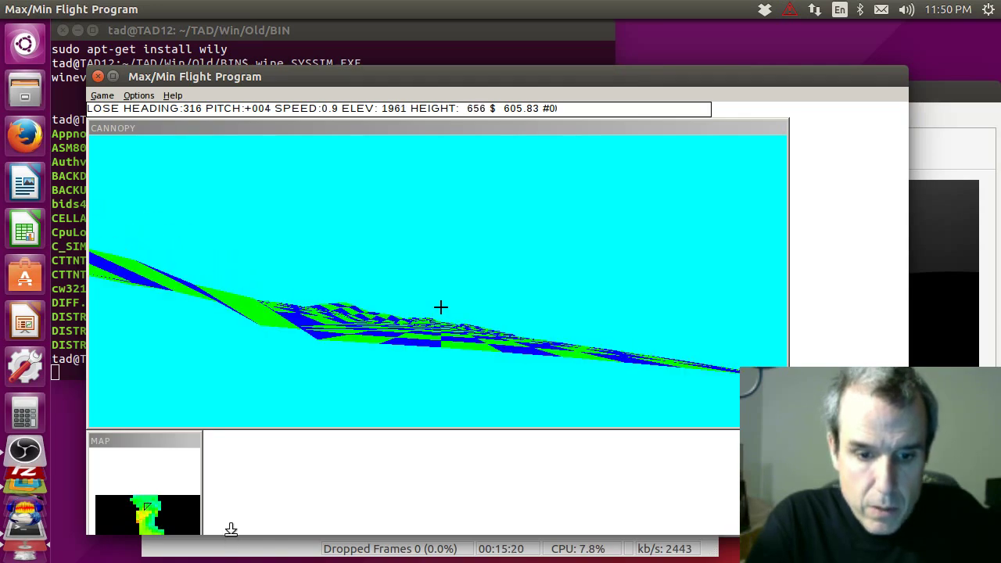
- Extend the Max/Min window downward to fit the whole map and adjust the aircraft's pitch
left_click_drag(226, 536, 227, 555)
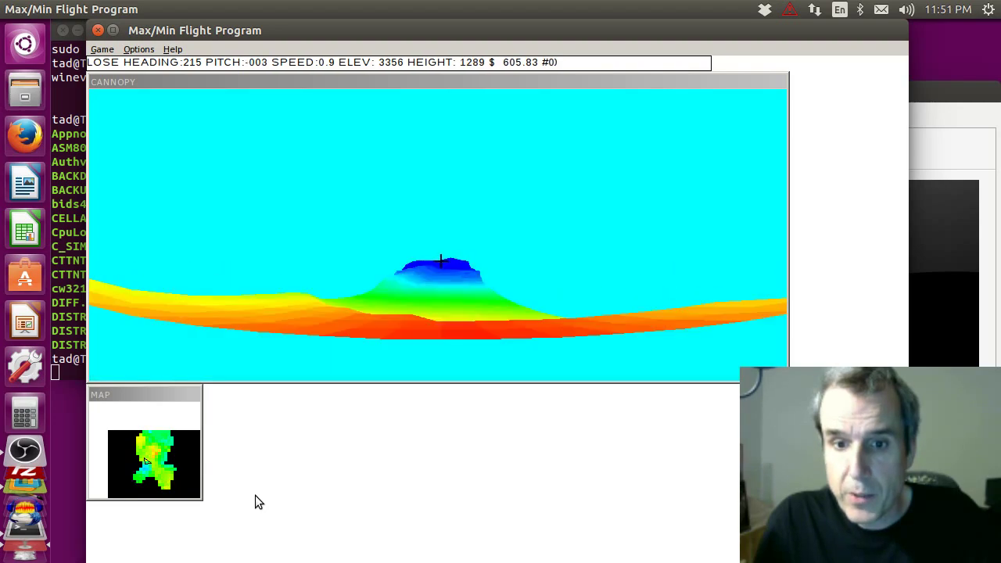
key("Down")
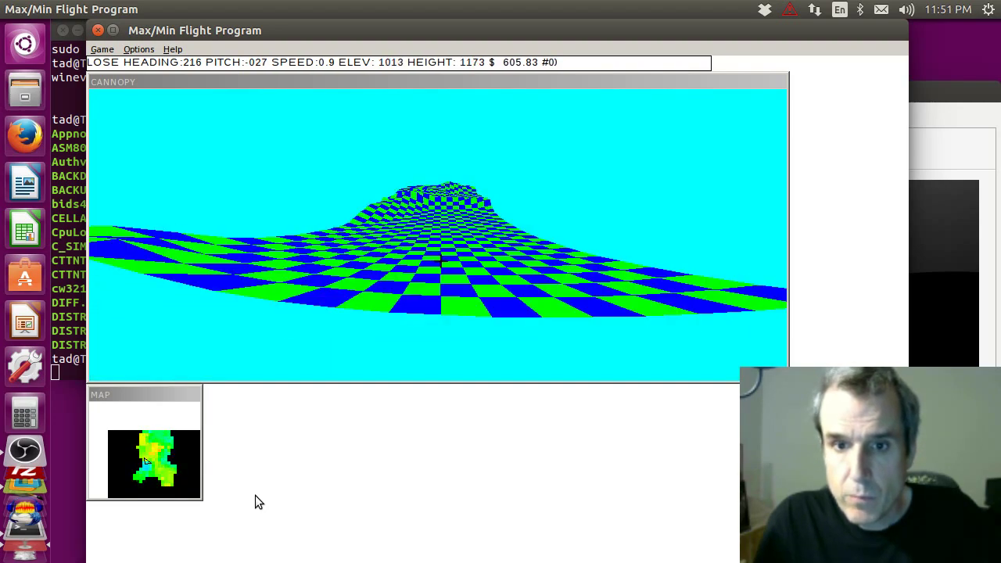
key("Up")
key("Up")
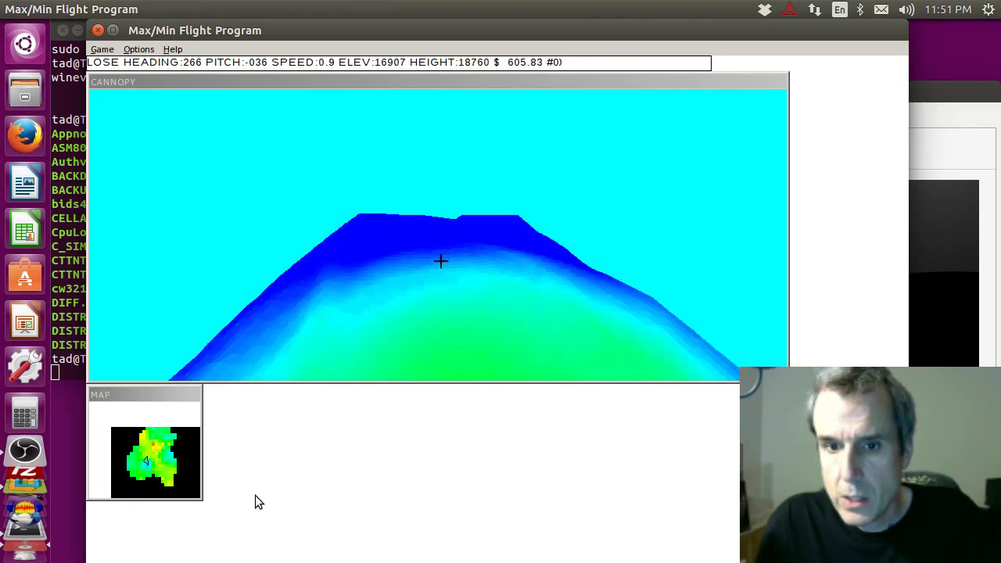
- Fly across the terrain while repeatedly switching its surface between the checkerboard pattern and elevation colour shading
key("t")
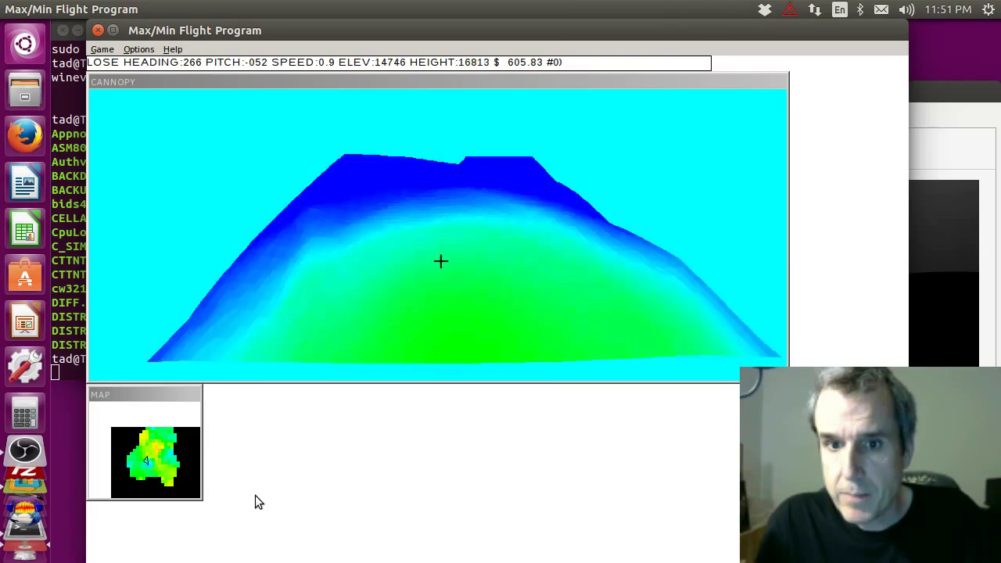
key("t")
key("t")
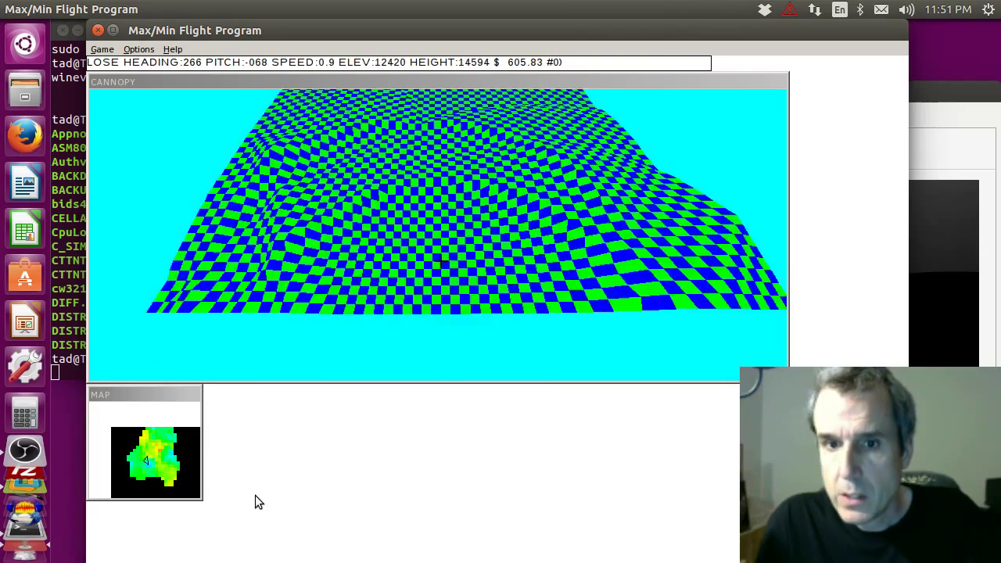
key("t")
key("t")
key("t")
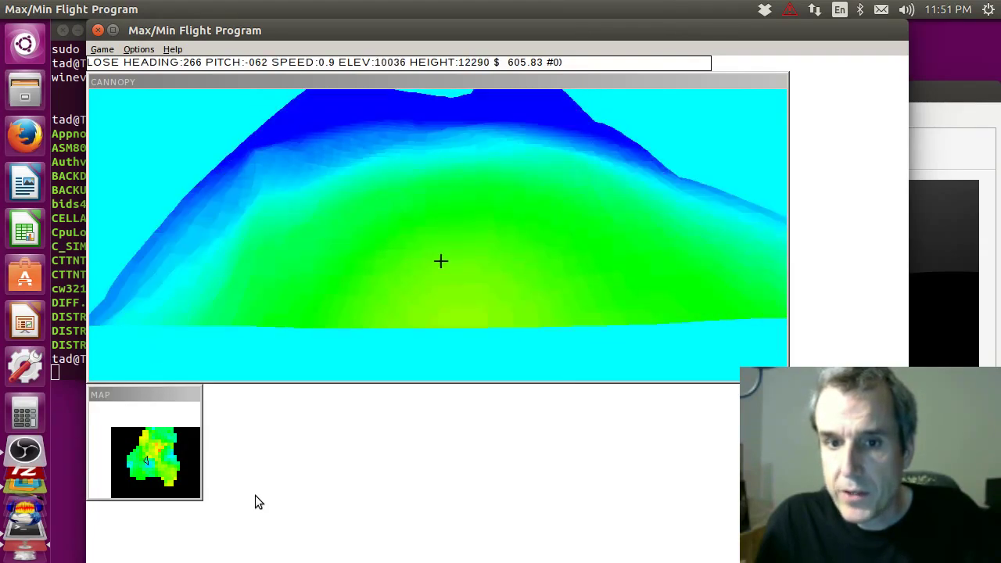
key("t")
key("t")
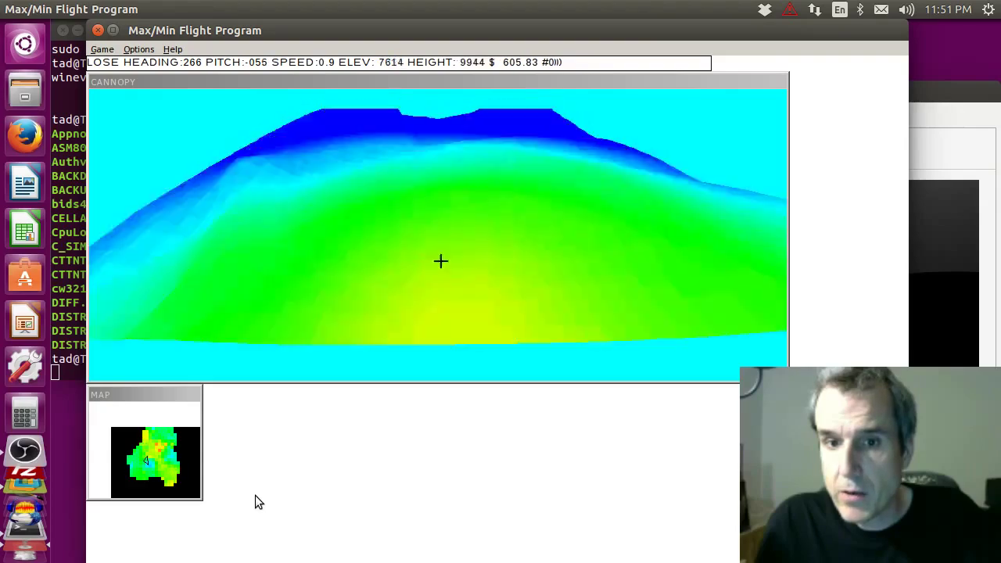
key("t")
key("t")
key("t")
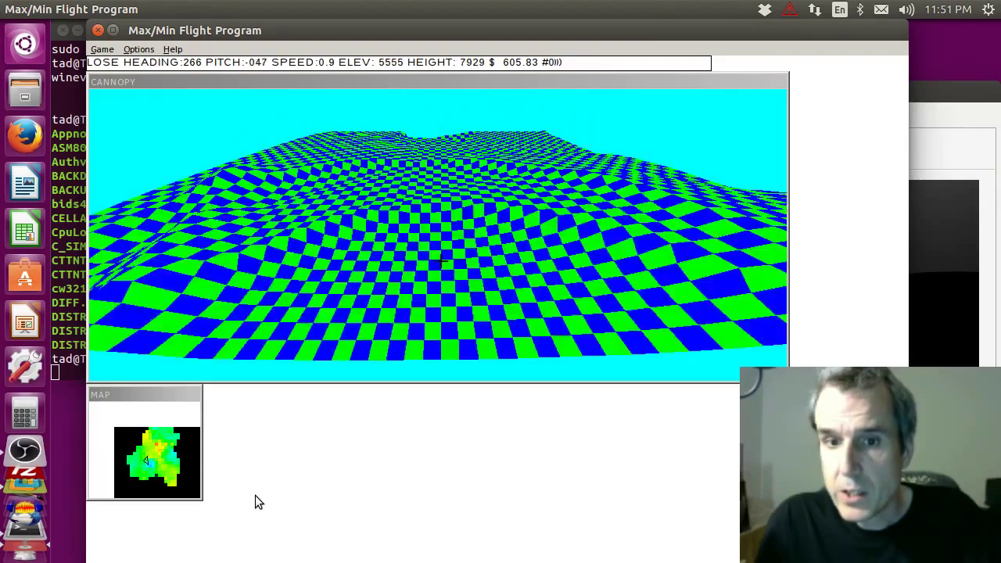
key("t")
key("t")
key("t")
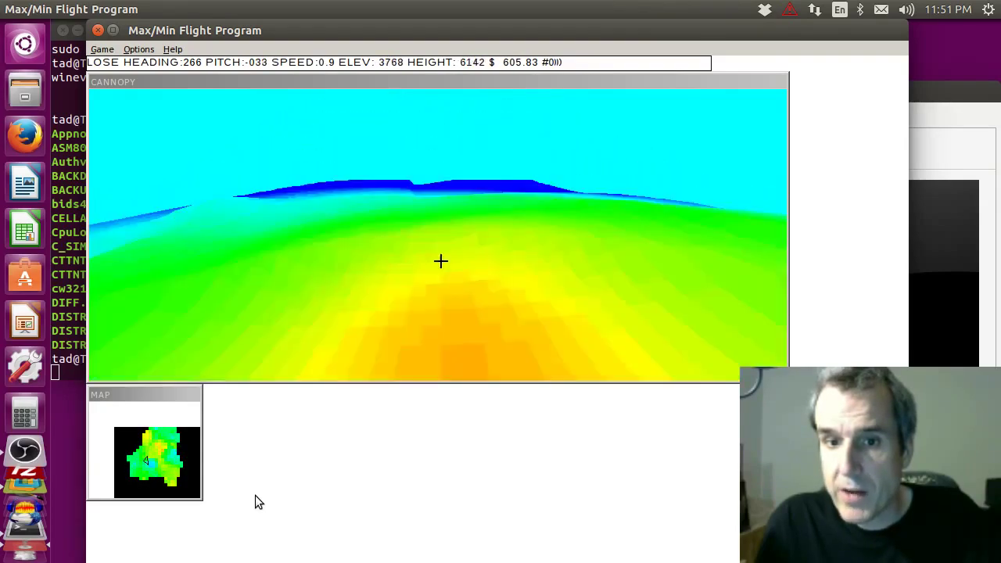
key("t")
key("t")
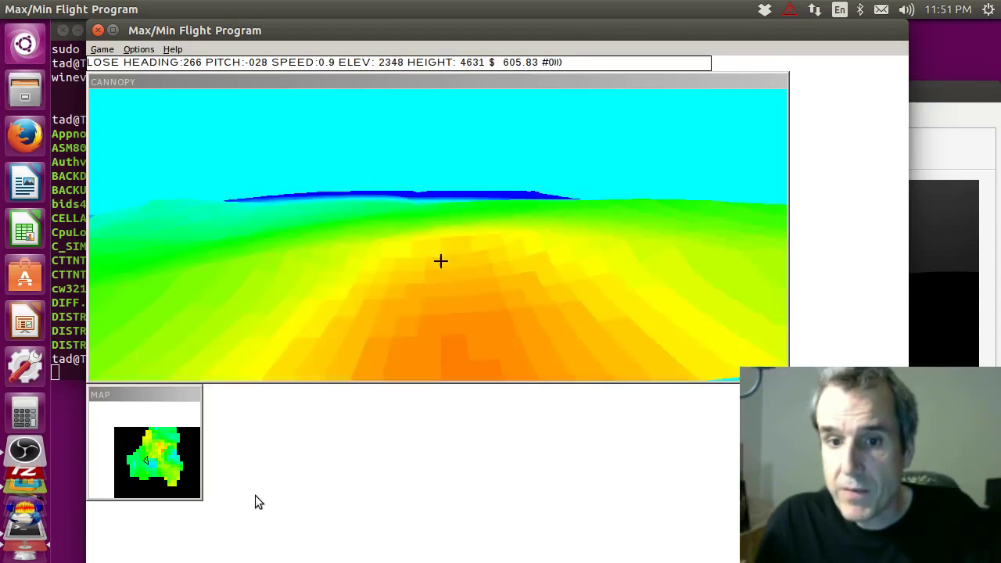
key("t")
key("t")
key("t")
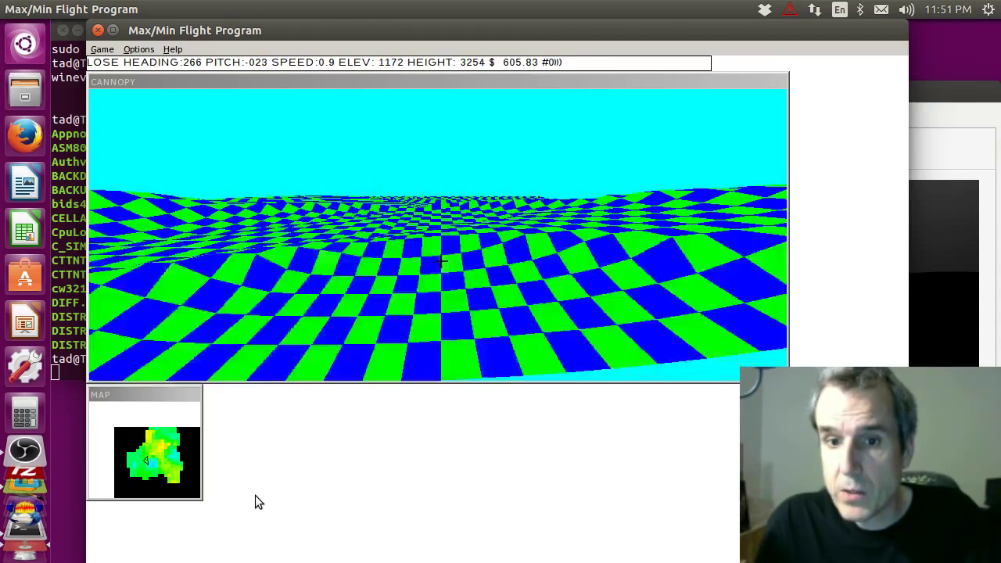
key("t")
key("t")
key("t")
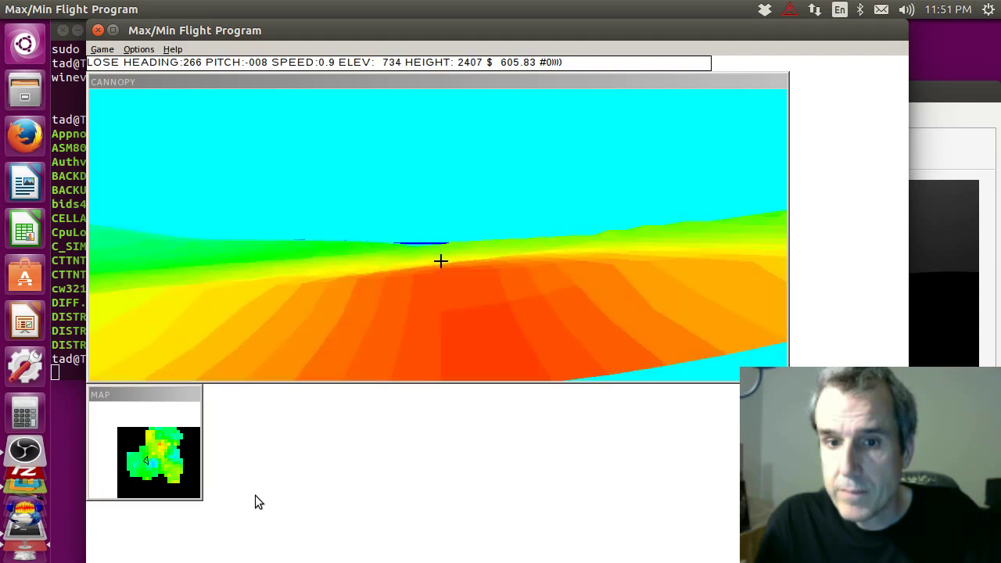
key("t")
key("t")
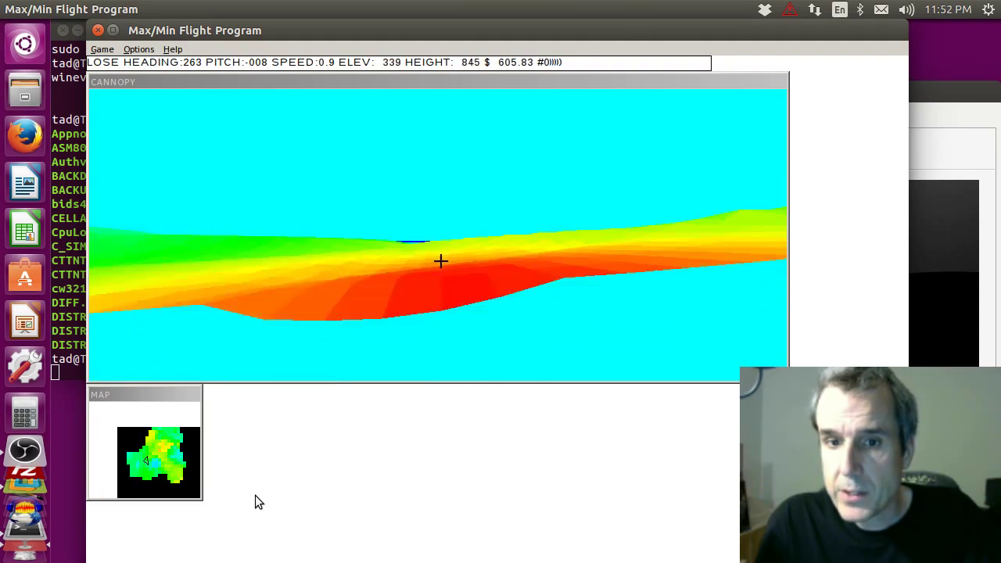
key("t")
key("t")
key("t")
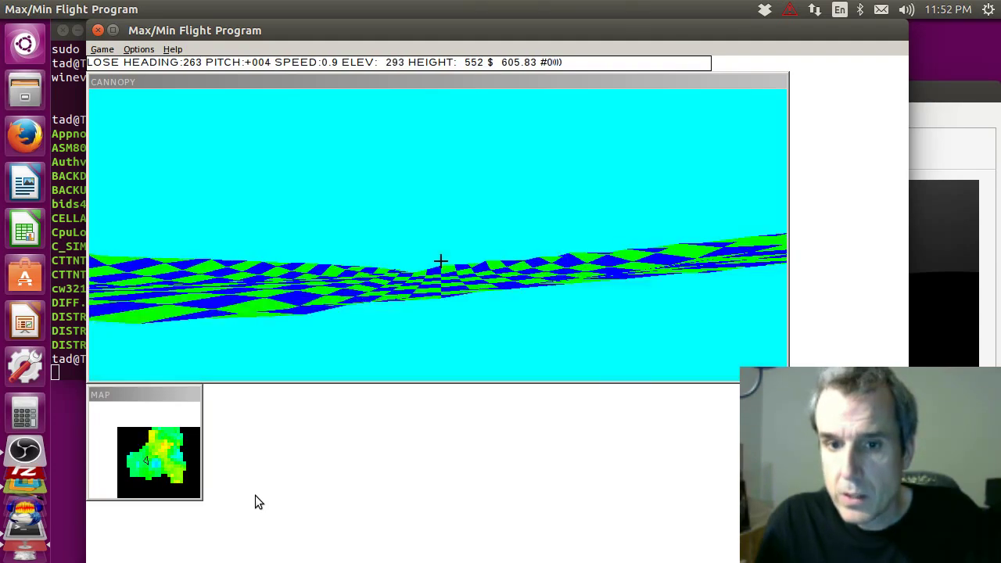
key("t")
key("t")
key("t")
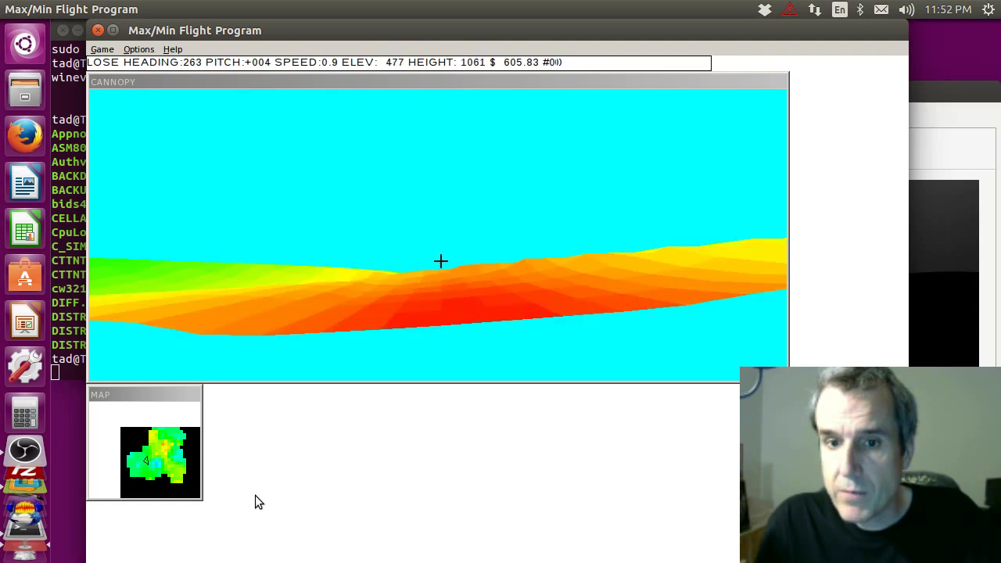
key("t")
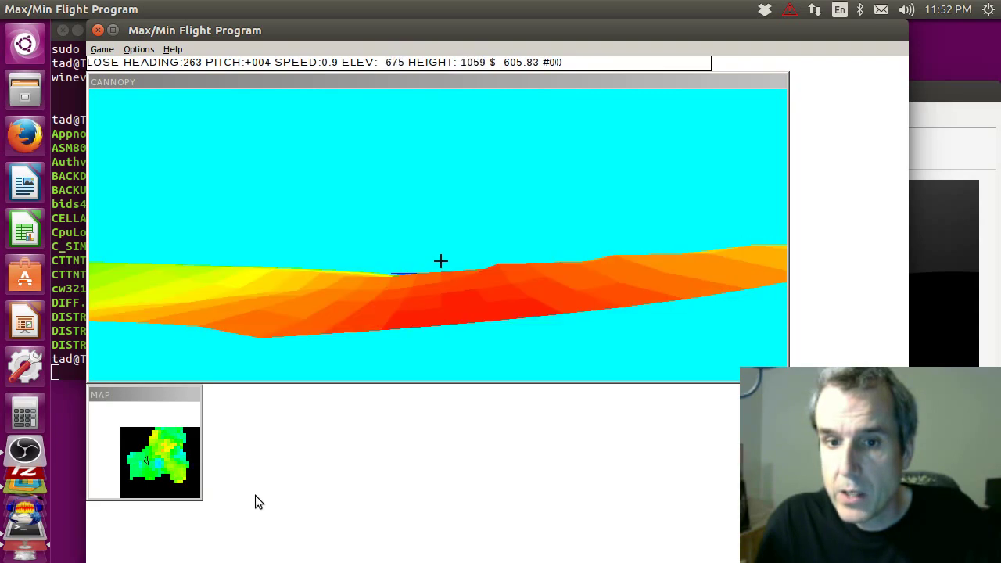
key("t")
key("t")
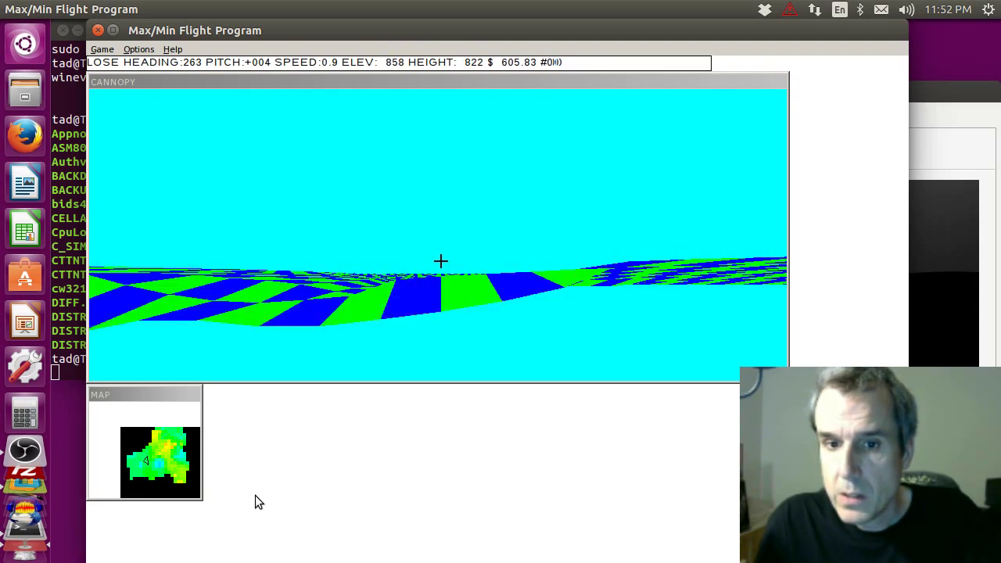
key("t")
key("t")
key("t")
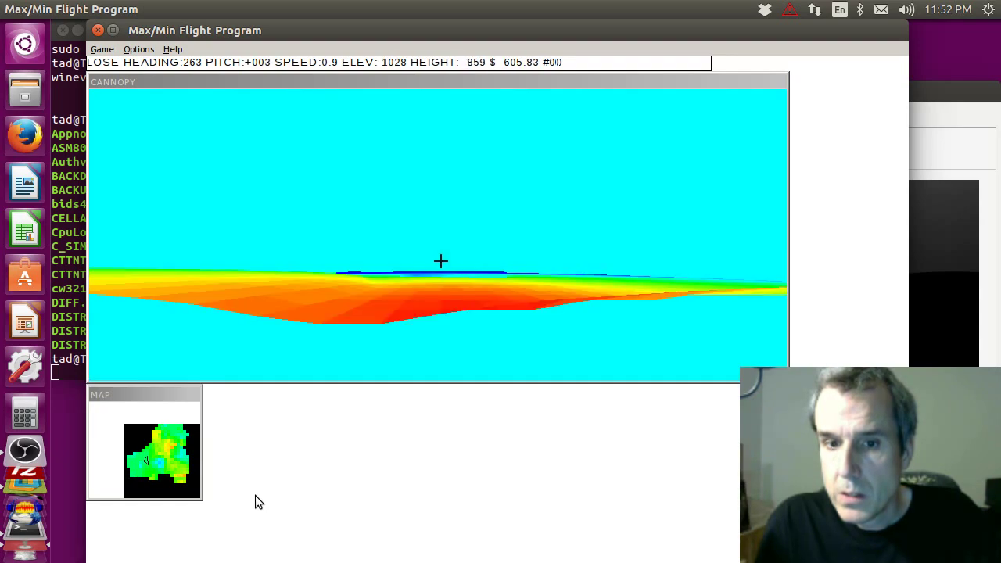
key("t")
key("t")
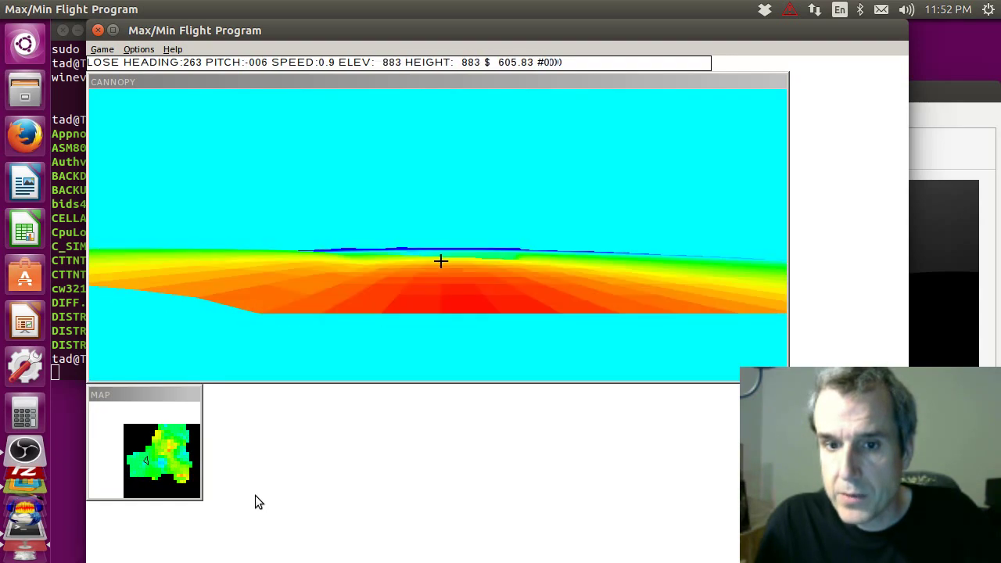
key("t")
key("t")
key("t")
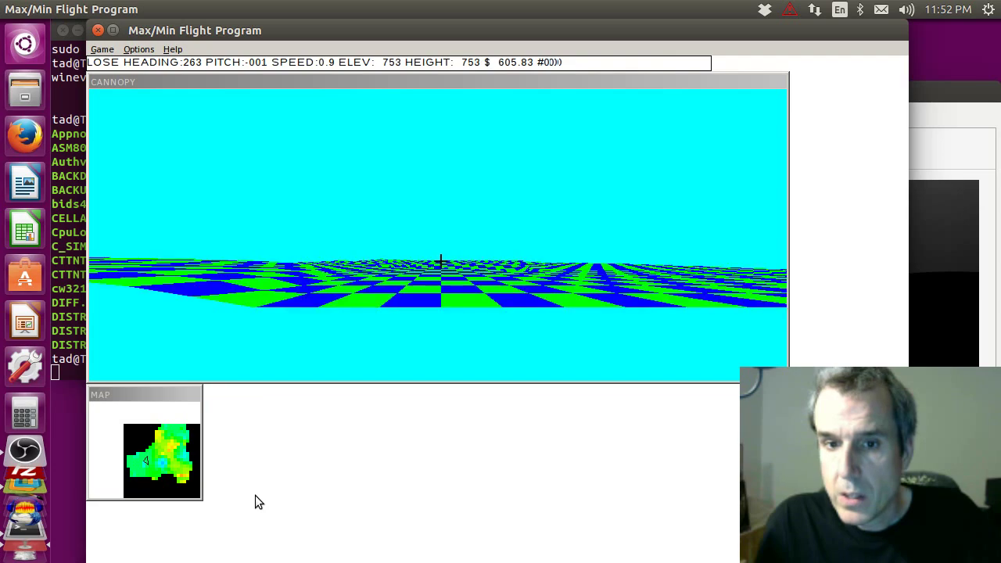
key("t")
key("t")
key("t")
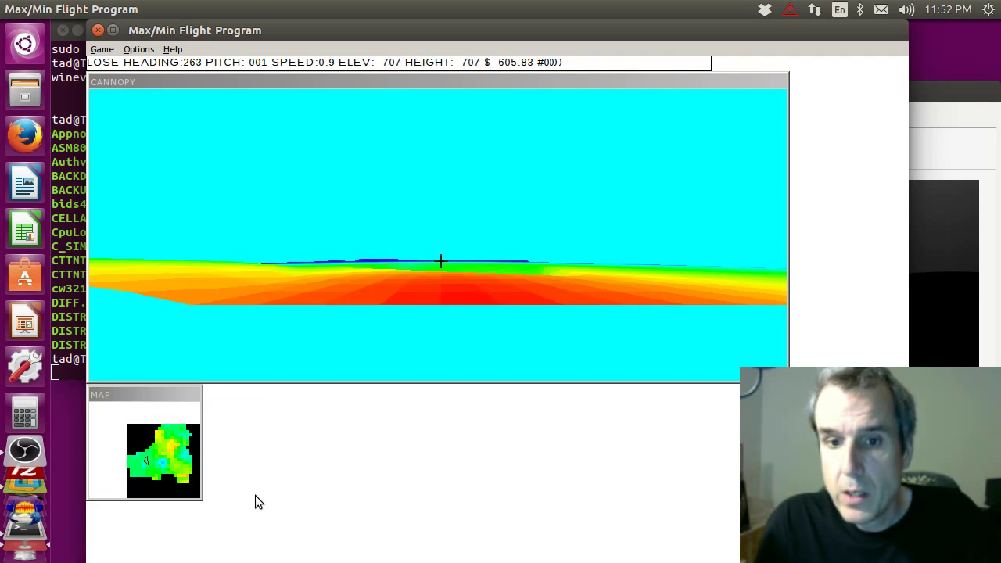
key("t")
key("t")
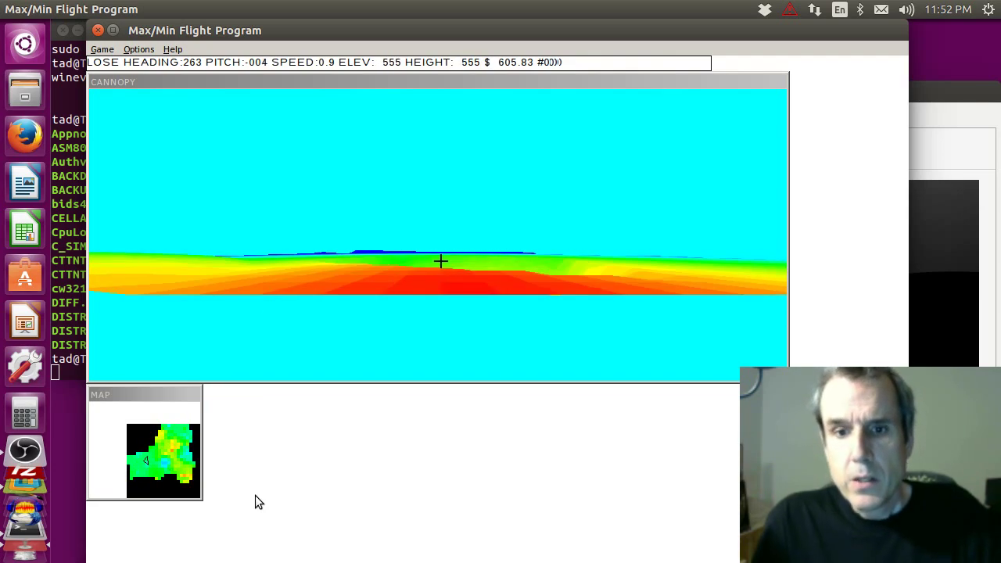
key("t")
key("t")
key("t")
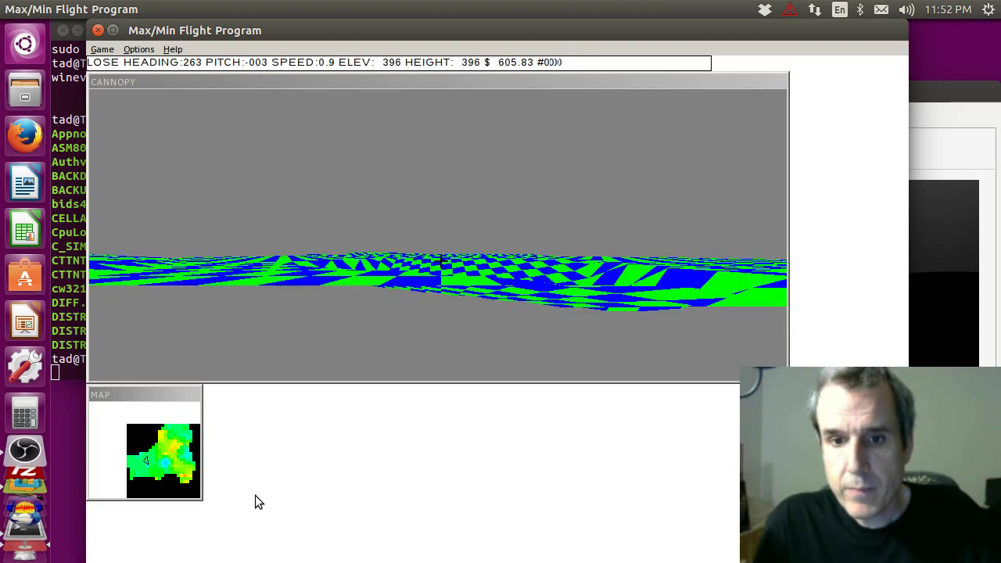
key("t")
key("t")
key("t")
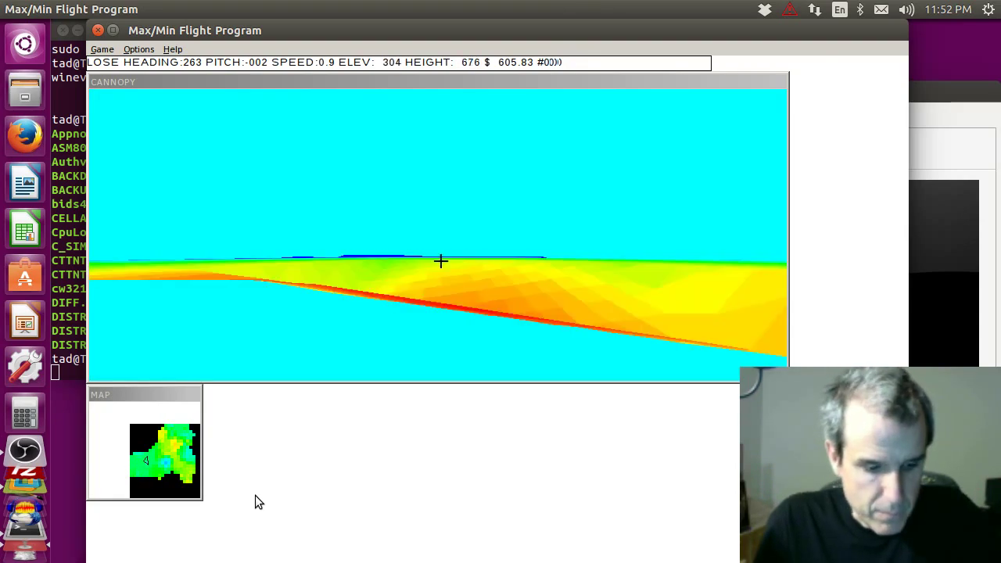
key("t")
key("t")
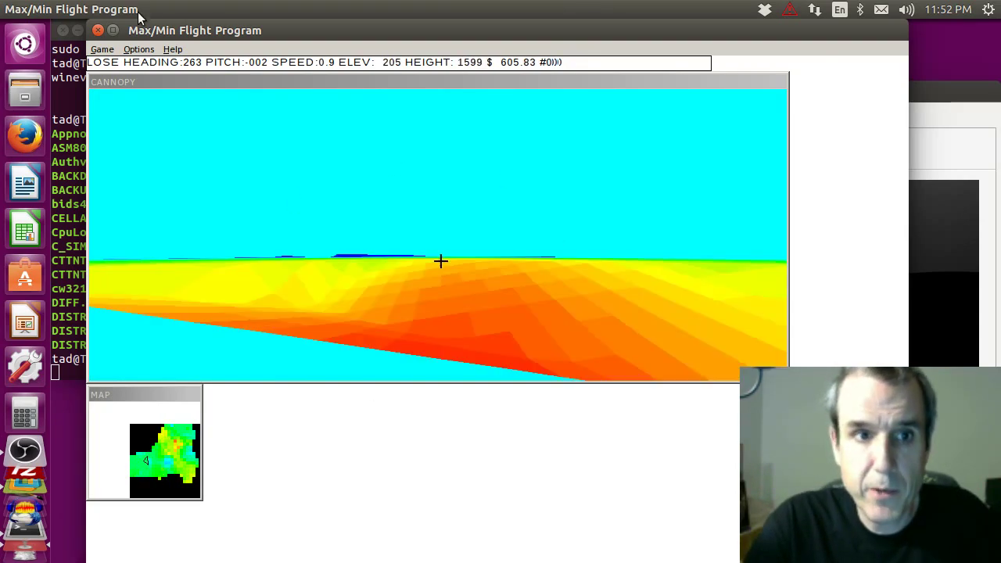
key("t")
key("t")
- Close the Max/Min flight program, go up to the parent directory with "cd .." and list its contents with "ls"
left_click(96, 30)
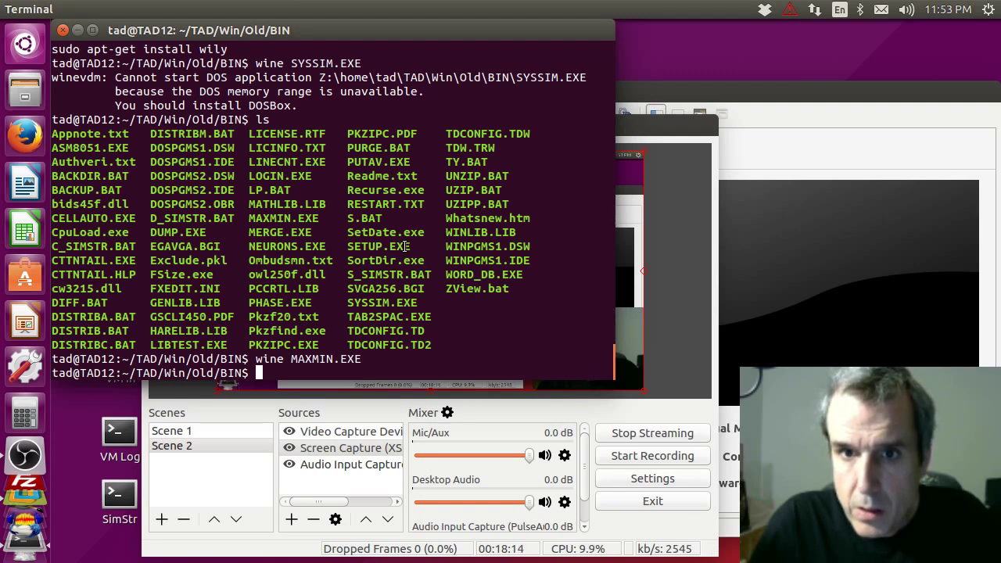
type("cd ")
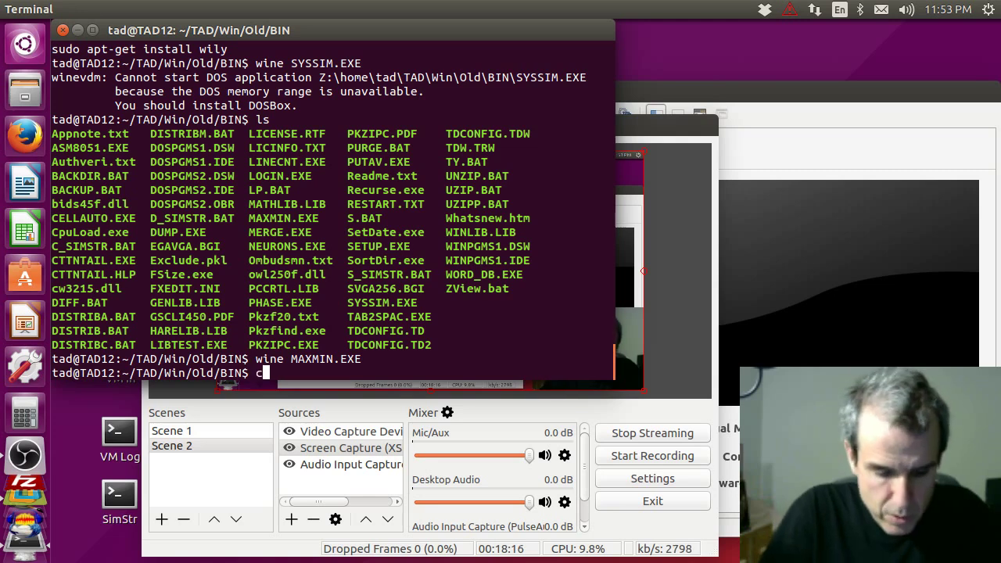
type("..")
key("Return")
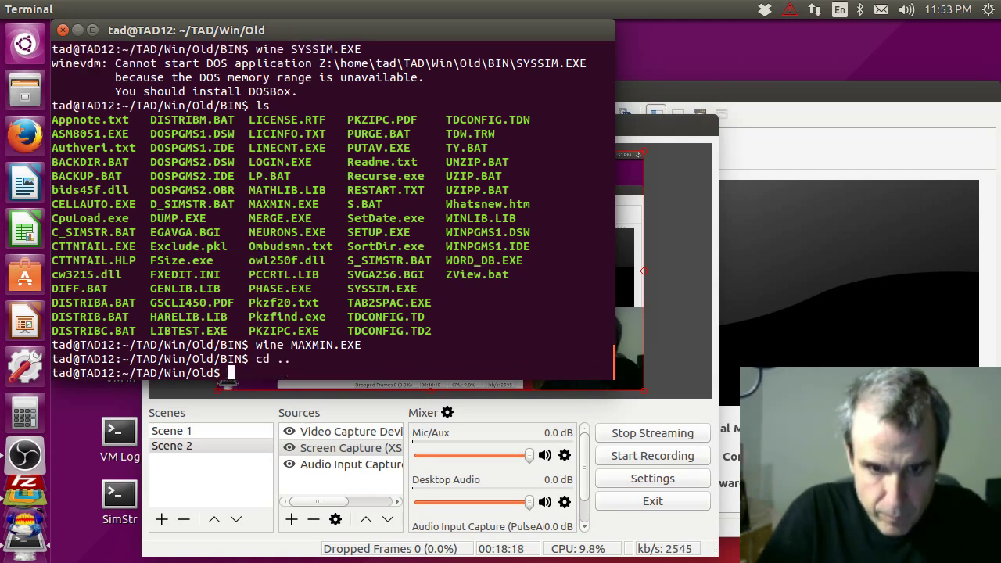
type("ls")
key("Return")
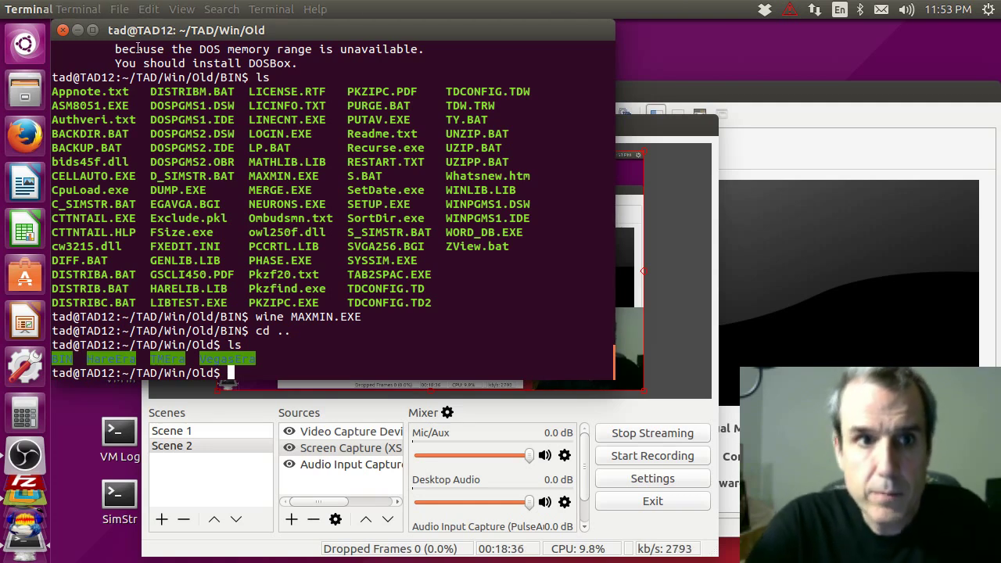
- Close the terminal, move the OBS window higher on the desktop and switch to the VMware Workstation window
left_click(62, 31)
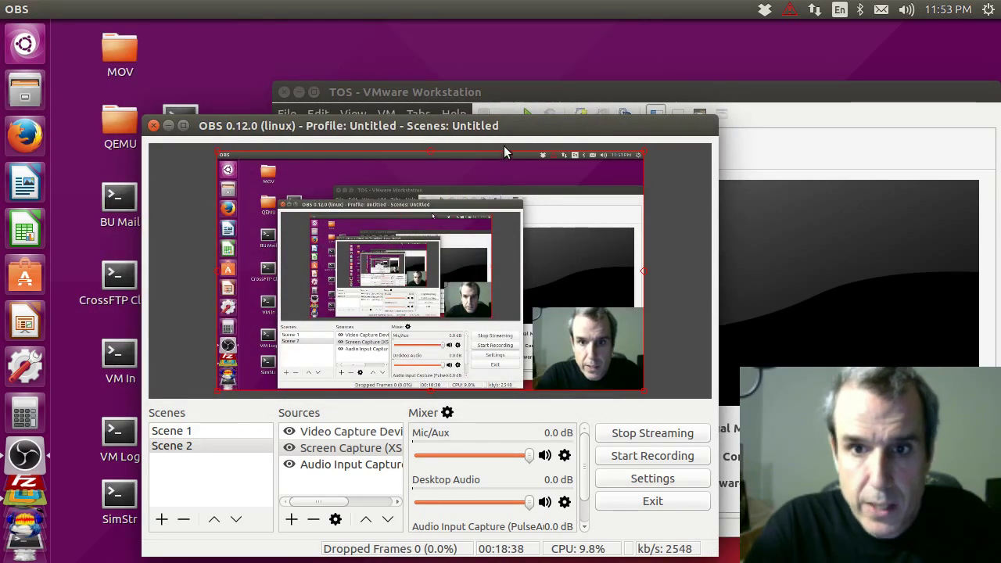
left_click_drag(504, 127, 504, 62)
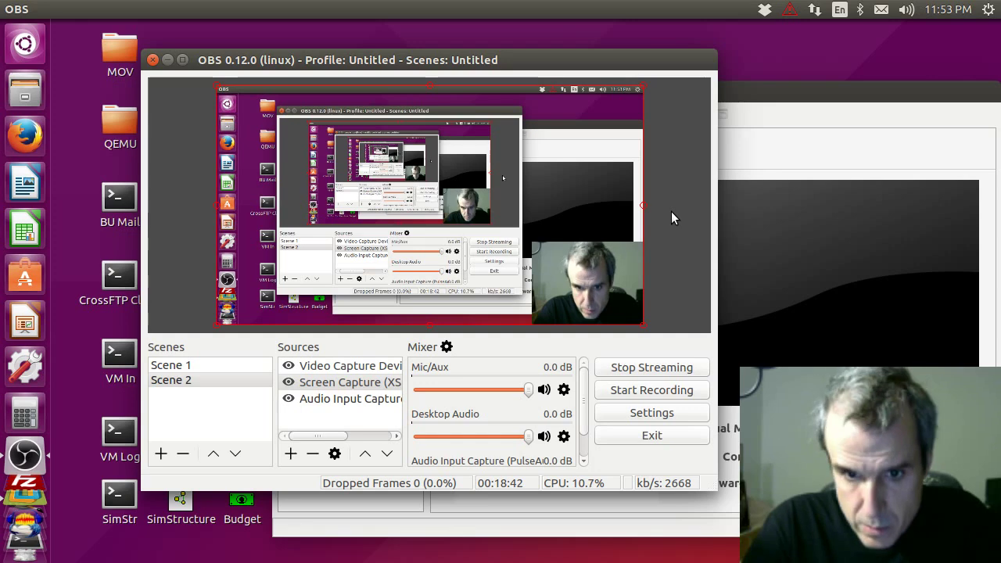
left_click(811, 98)
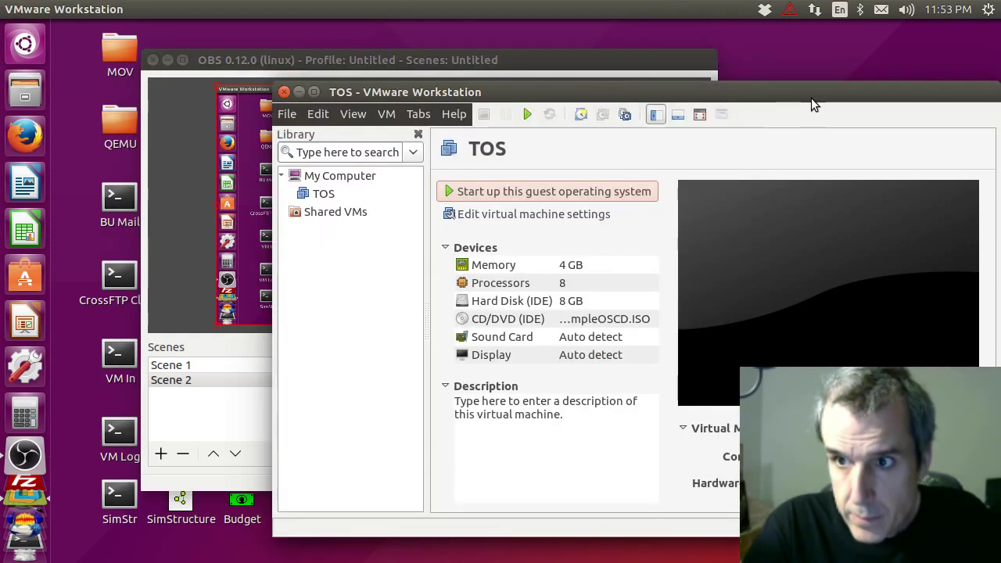
- Start the TOS virtual machine and boot its guest system with option 1
left_click(593, 191)
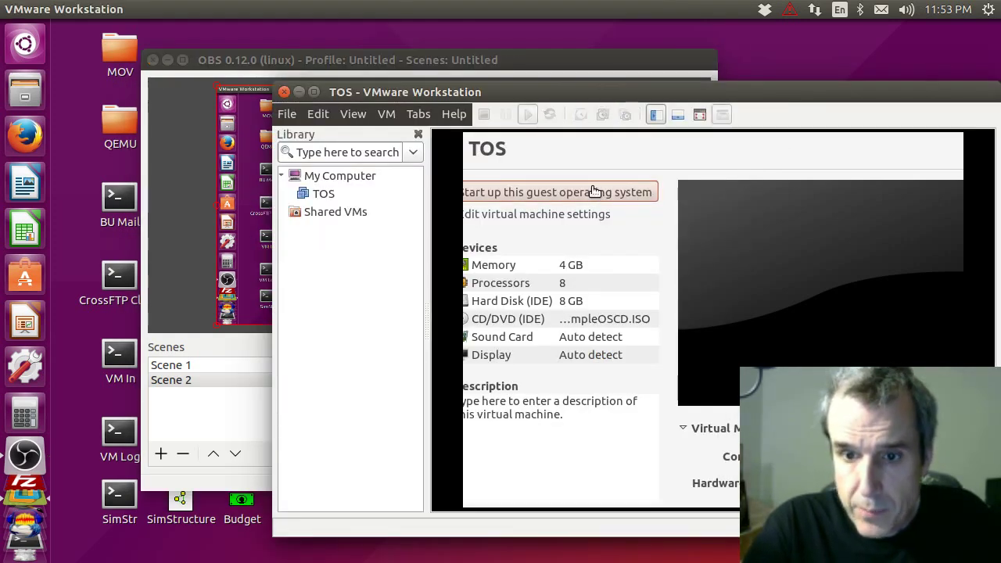
left_click(595, 193)
key("1")
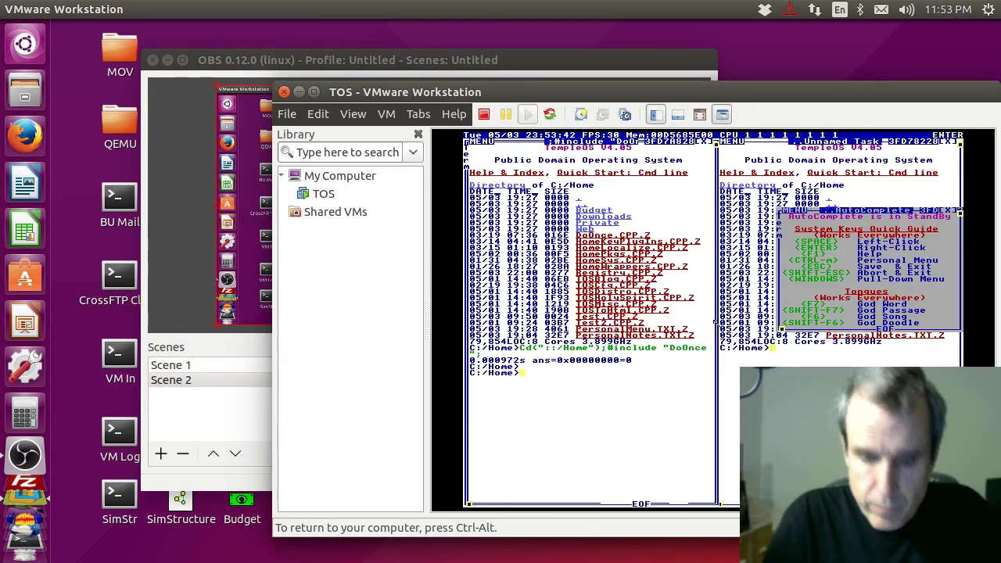
- Insert a series of random God Words at the TempleOS C:/Home command line and start a new line below them
key("F7")
key("F7")
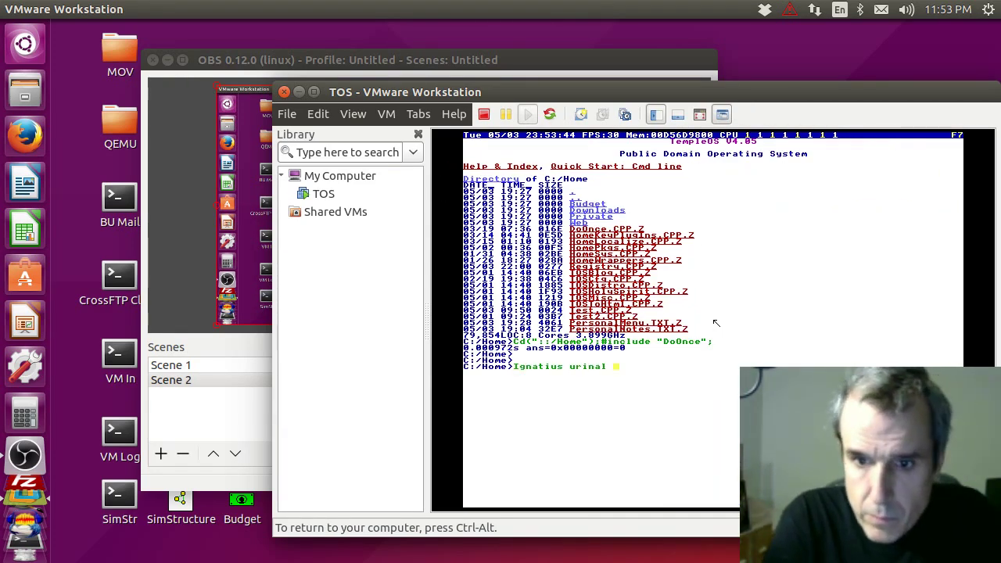
key("F7")
key("F7")
key("F7")
key("F7")
key("F7")
key("F7")
key("F7")
key("F7")
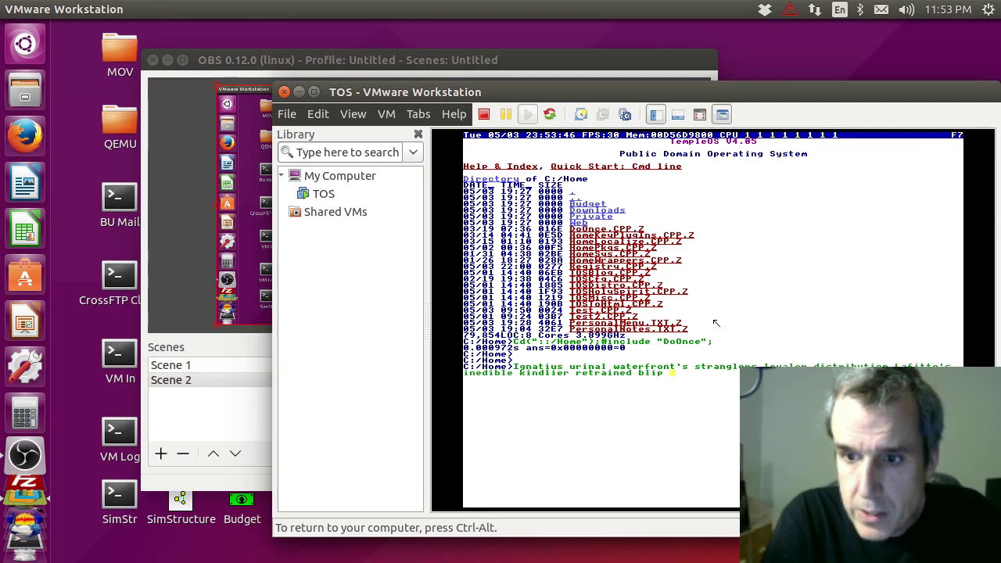
key("F7")
key("F7")
key("F7")
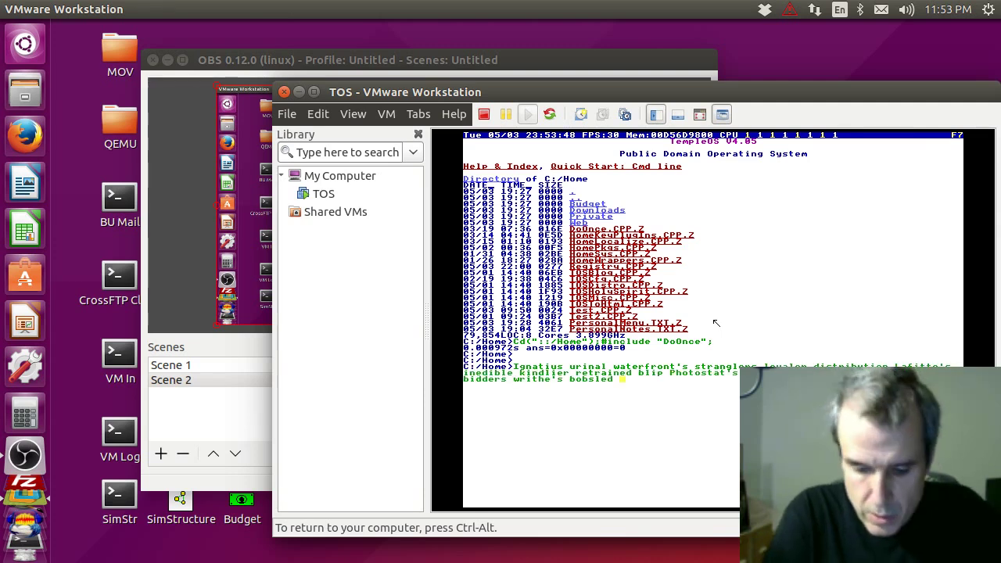
key("ctrl+shift+Return")
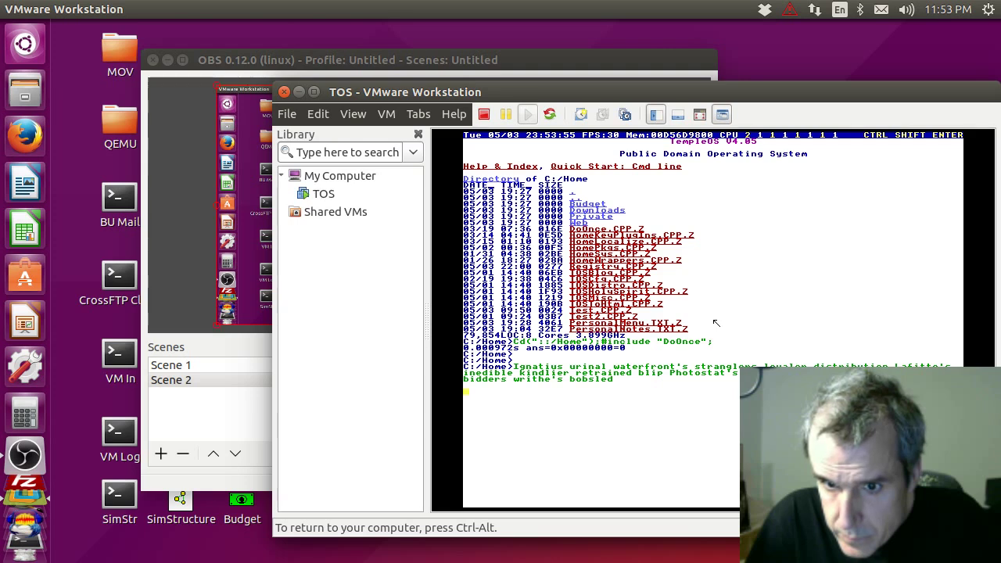
- Release keyboard and mouse control from the virtual machine and switch to the OBS window
key("ctrl+alt")
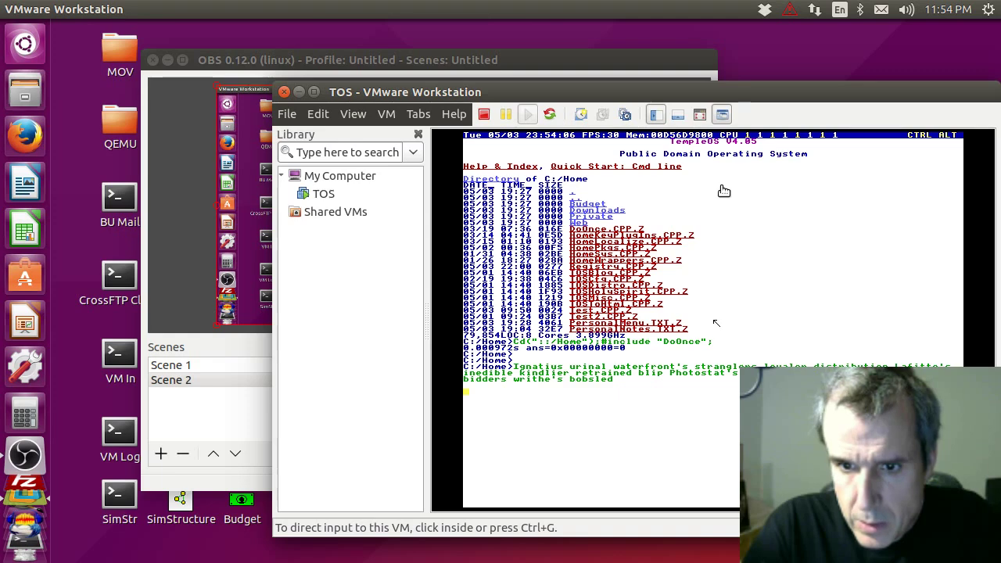
left_click(307, 61)
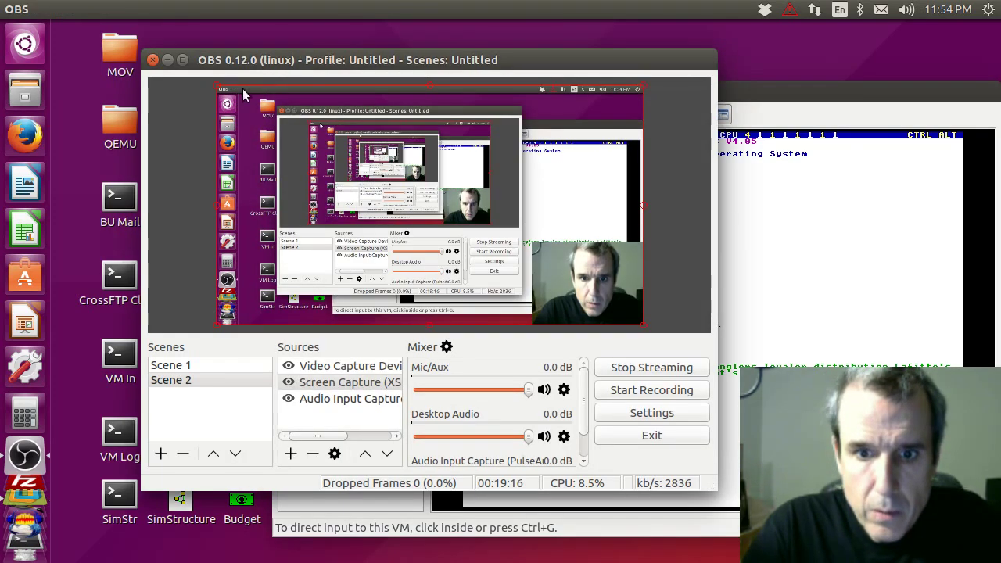